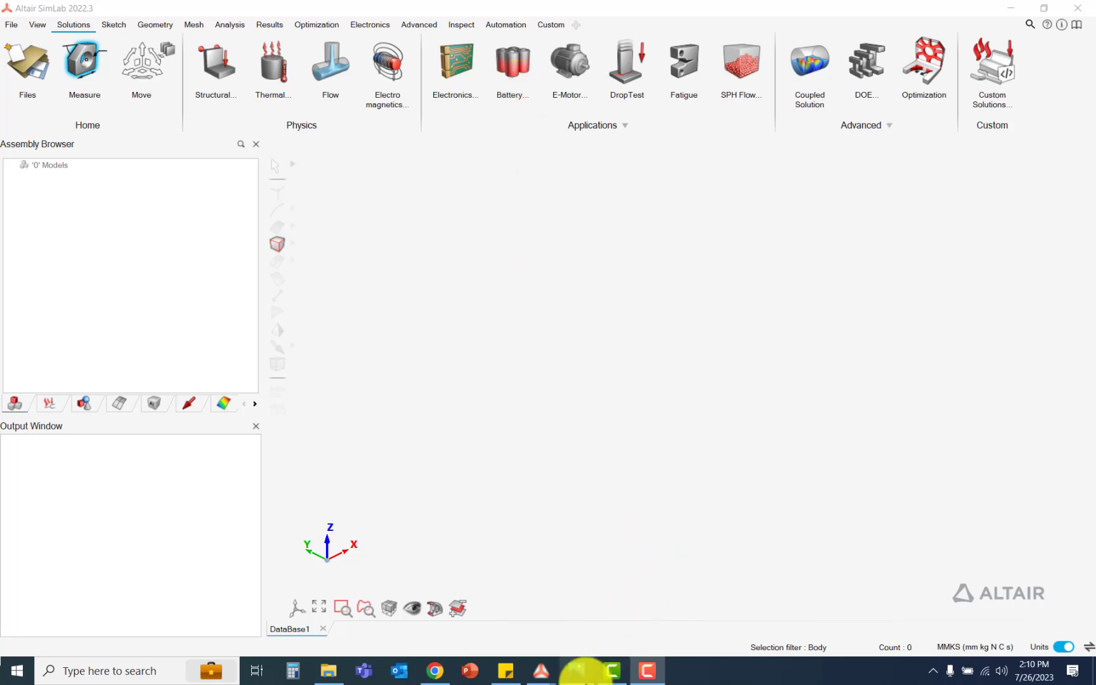
Examine the heat sink parameters and dimensions in the Schematic.jpg image, and return to the empty SimLab session
left_click(580, 674)
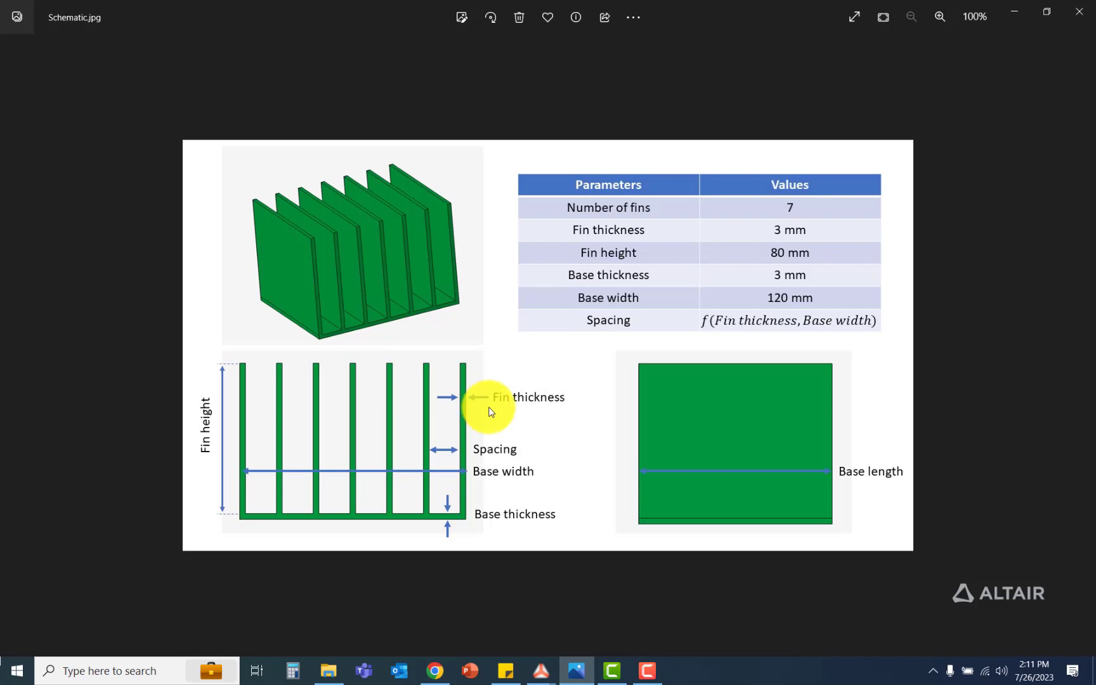
left_click(542, 670)
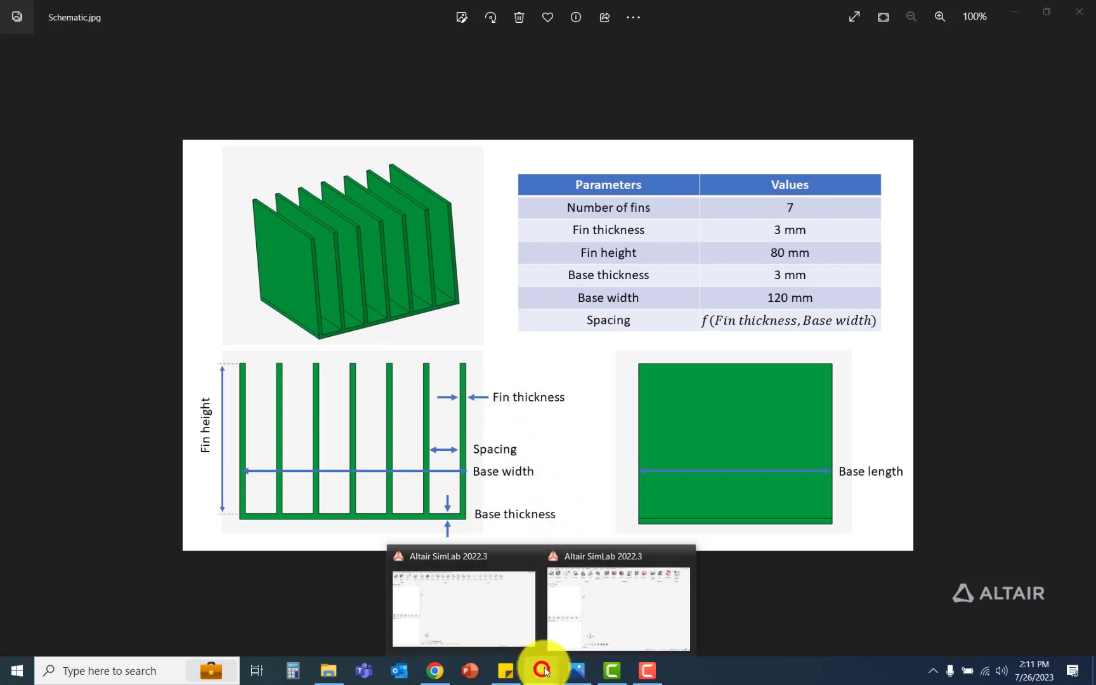
left_click(582, 626)
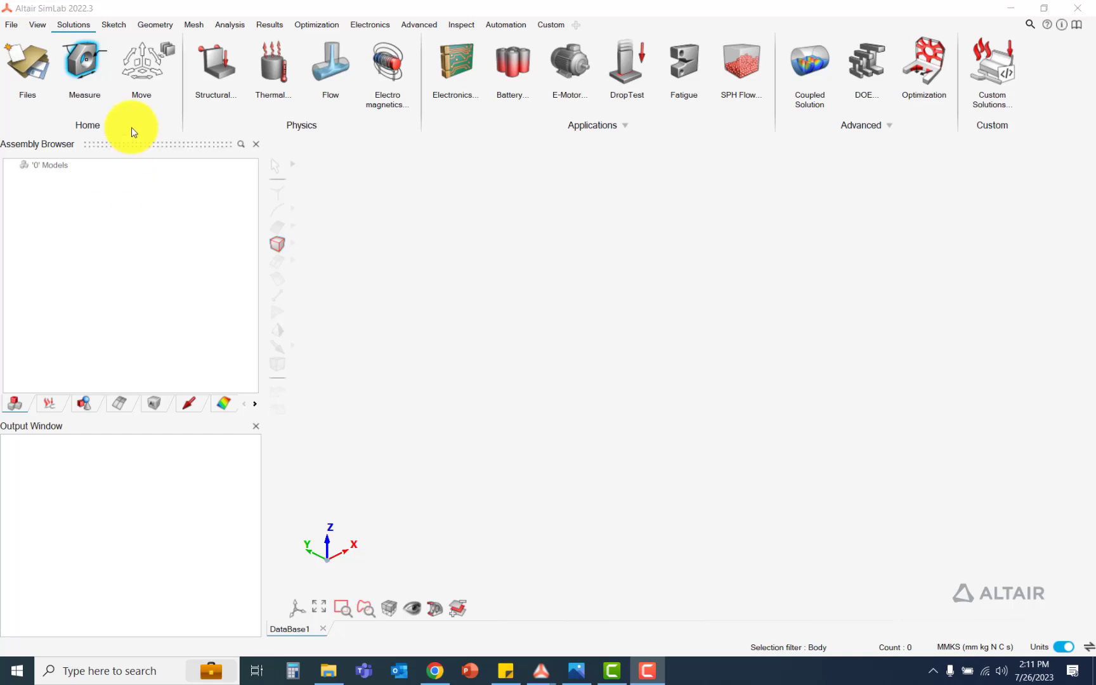
Open the Variable Manager and place a reduced Schematic.jpg window below its table as a reference
left_click(120, 28)
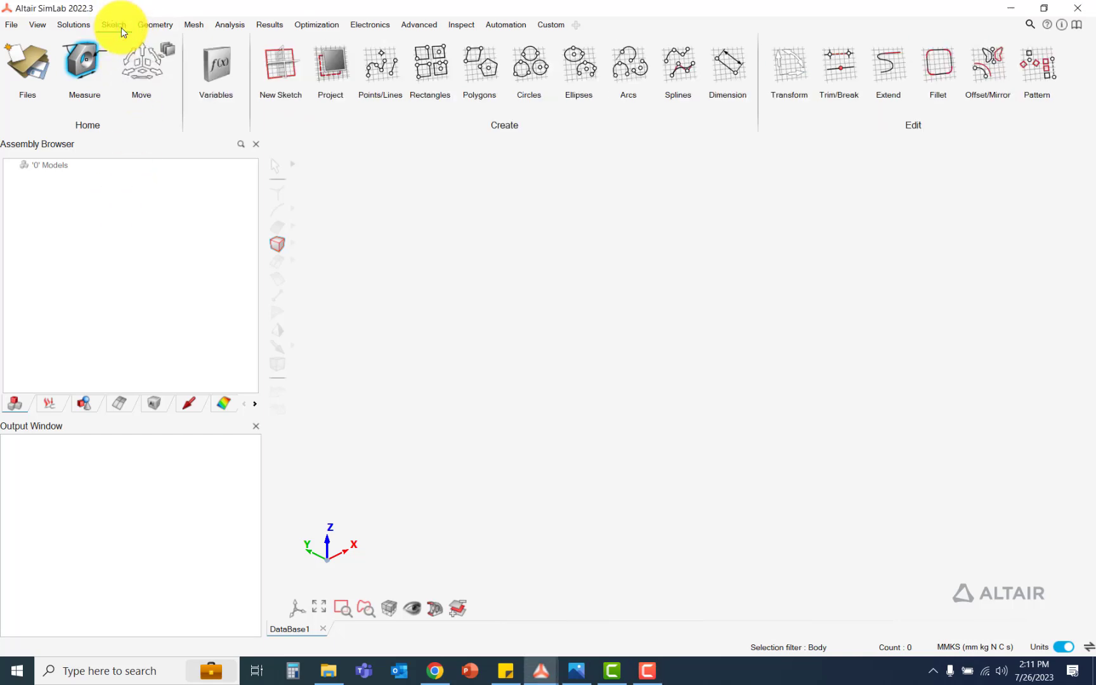
left_click(214, 70)
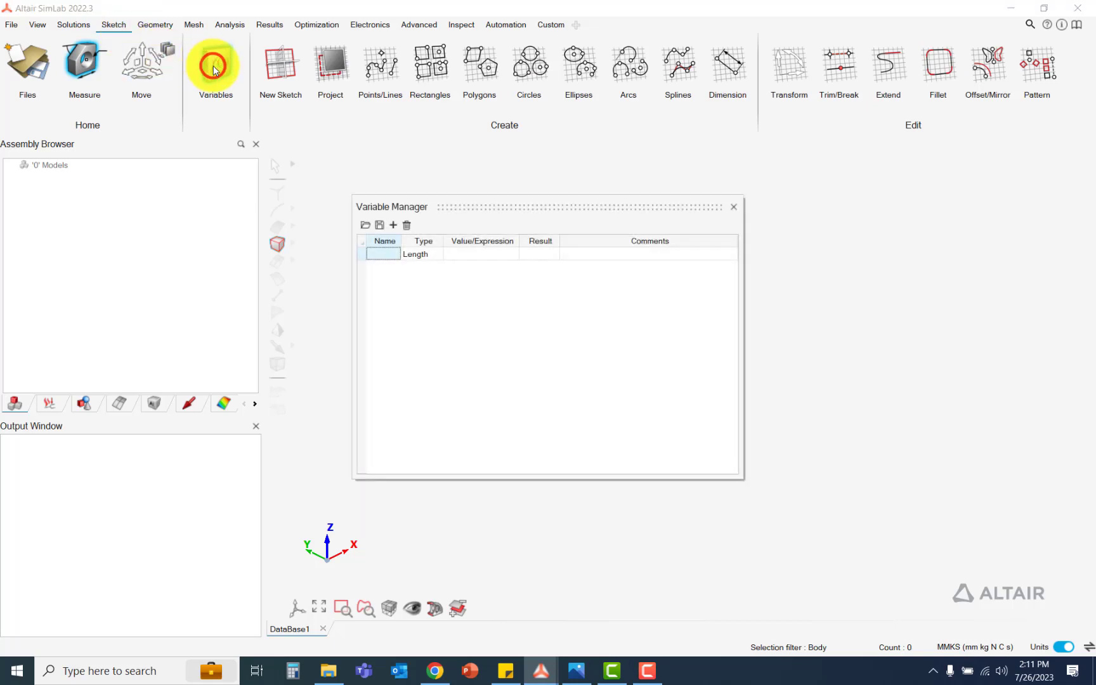
left_click(174, 210)
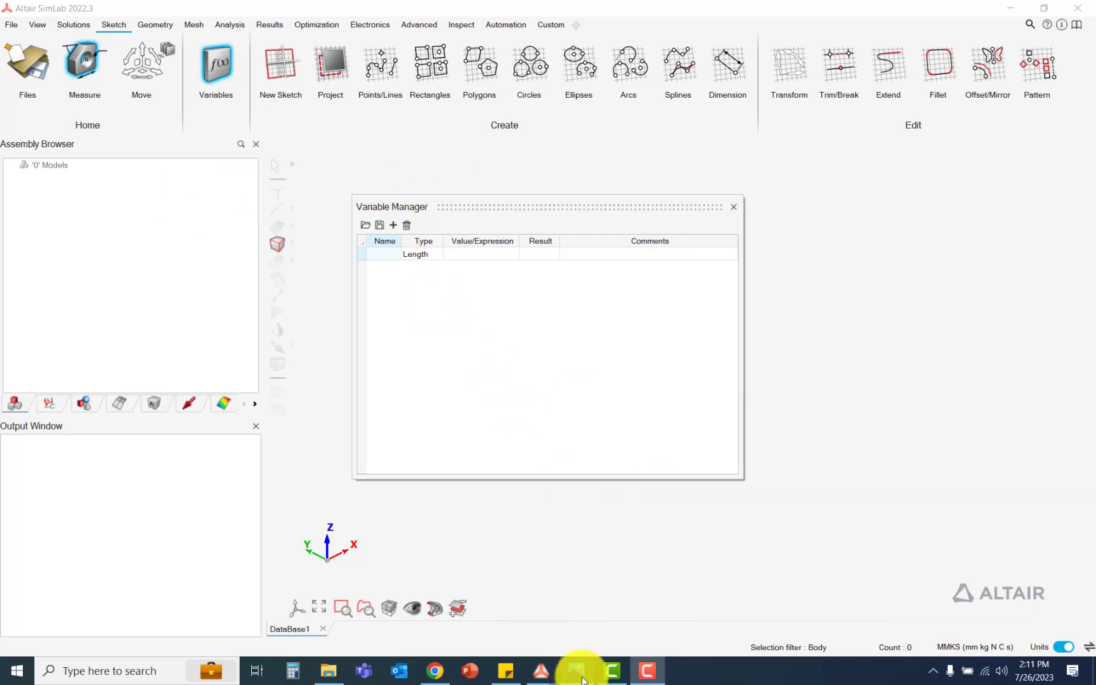
left_click(563, 677)
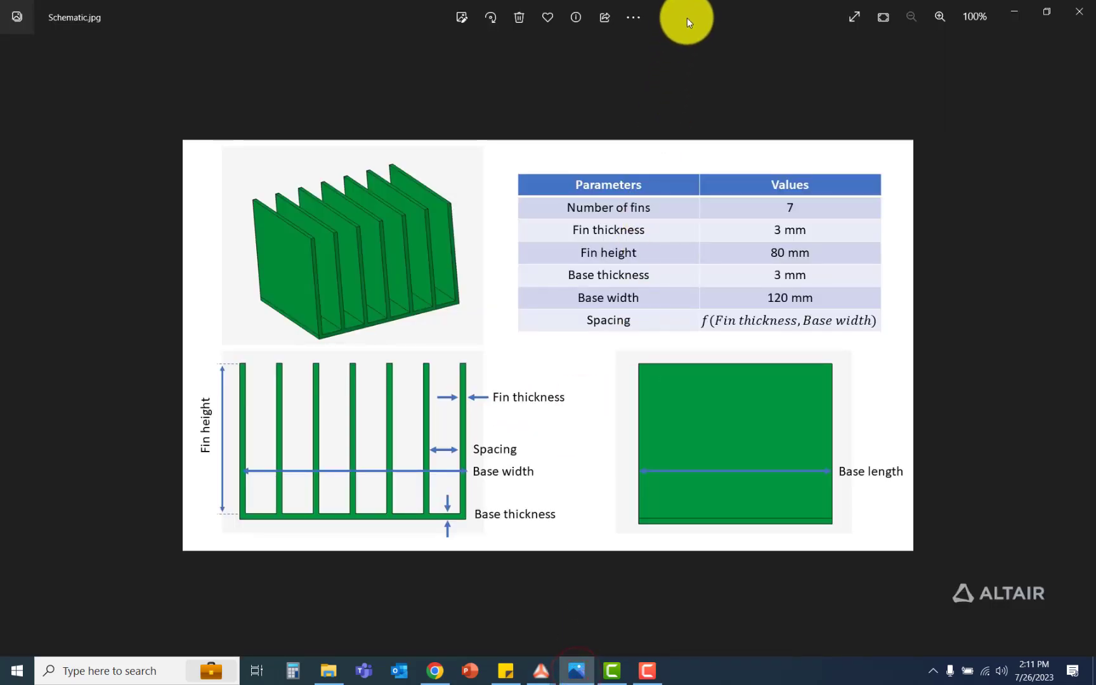
double_click(687, 18)
left_click_drag(663, 73, 449, 352)
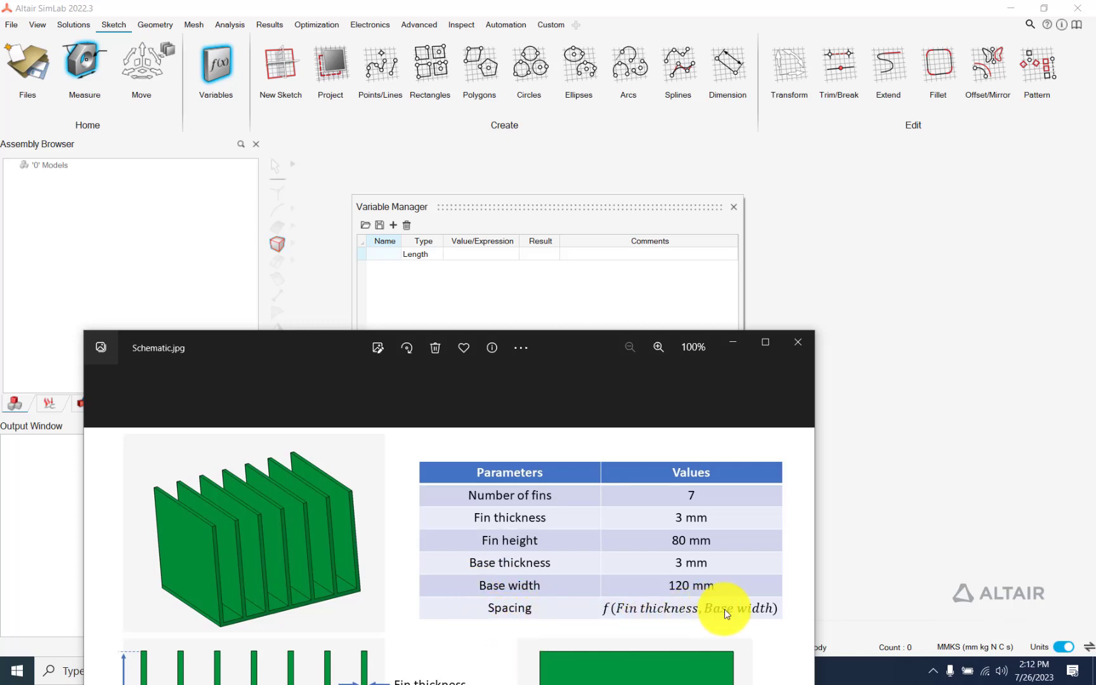
Define a variable named fin_number with the value 7 and set its type to Unitless
left_click(381, 254)
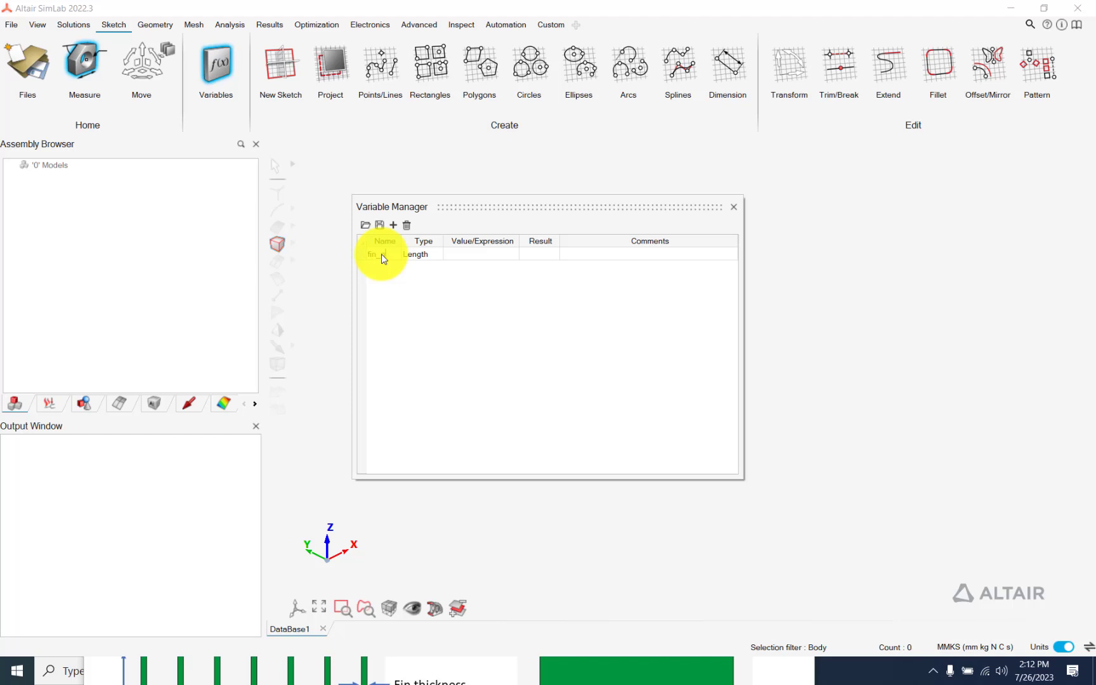
key("Tab")
key("Tab")
type("7")
left_click(432, 254)
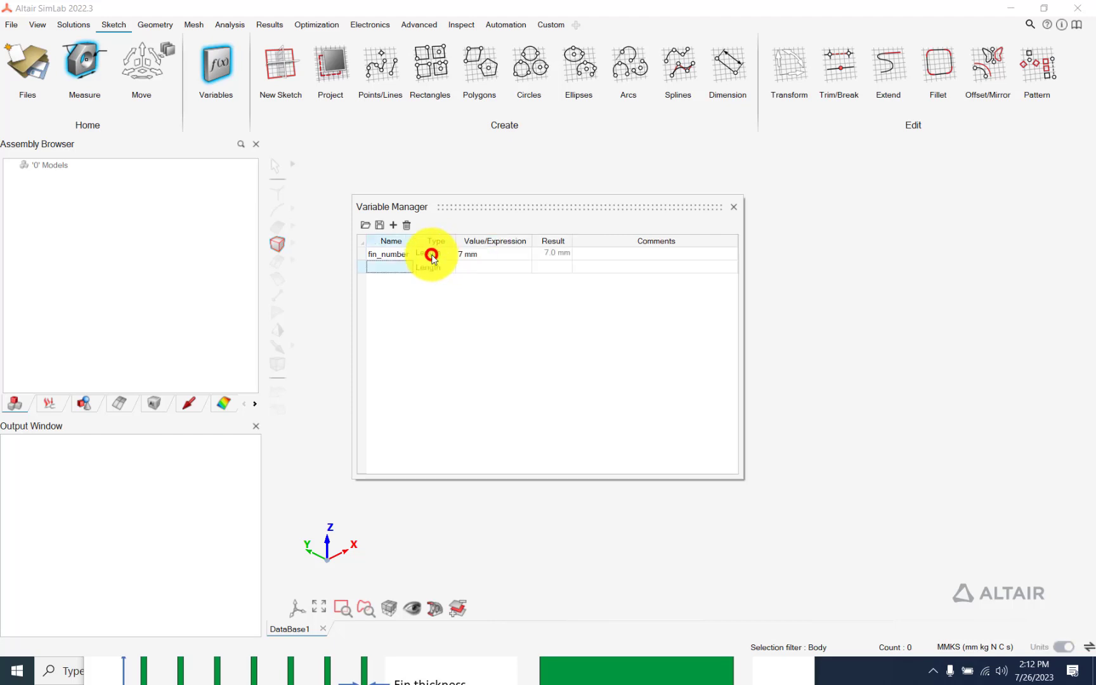
left_click(432, 256)
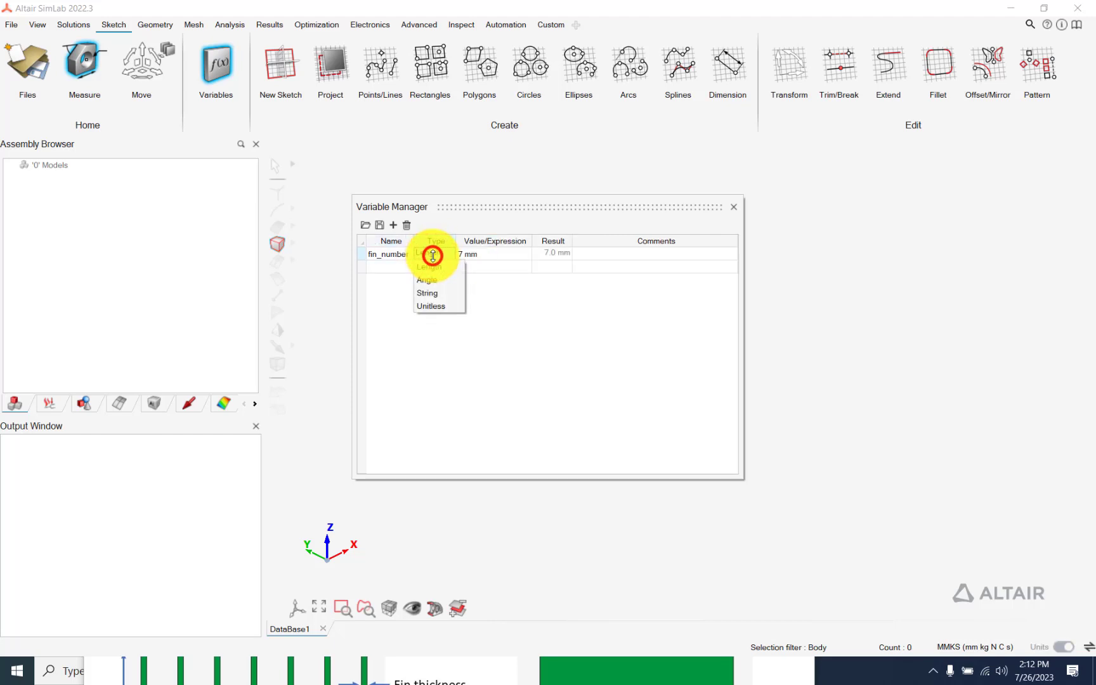
left_click(439, 308)
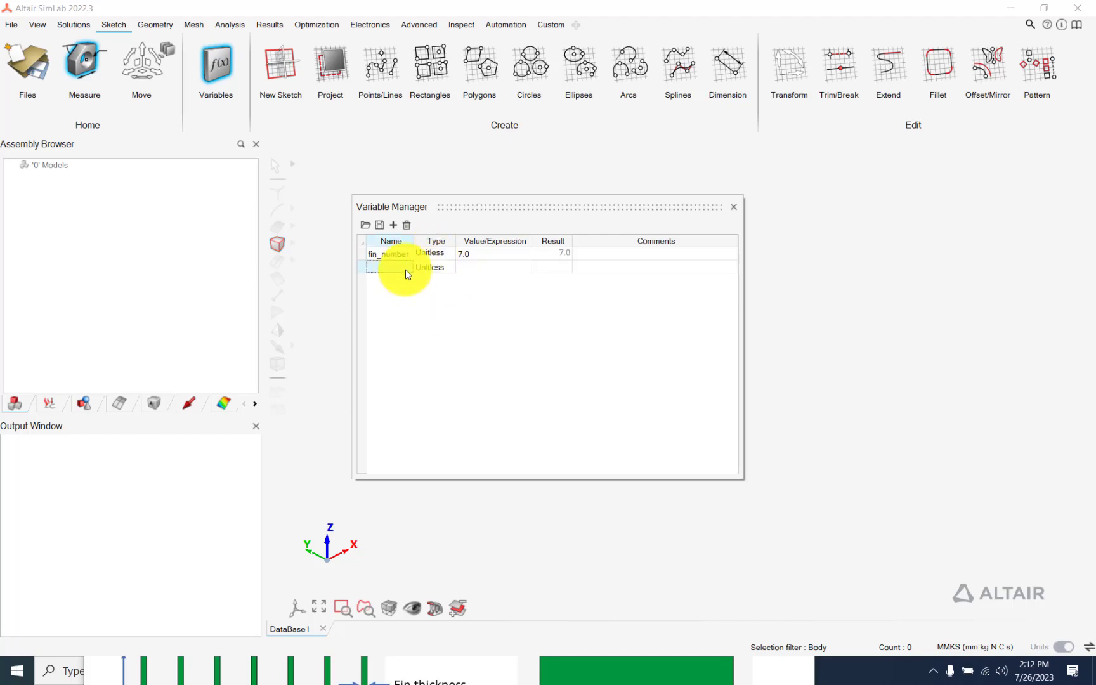
Check the schematic and add a Length variable named fin_height with a value of 80 mm
left_click(707, 673)
left_click_drag(582, 350, 610, 321)
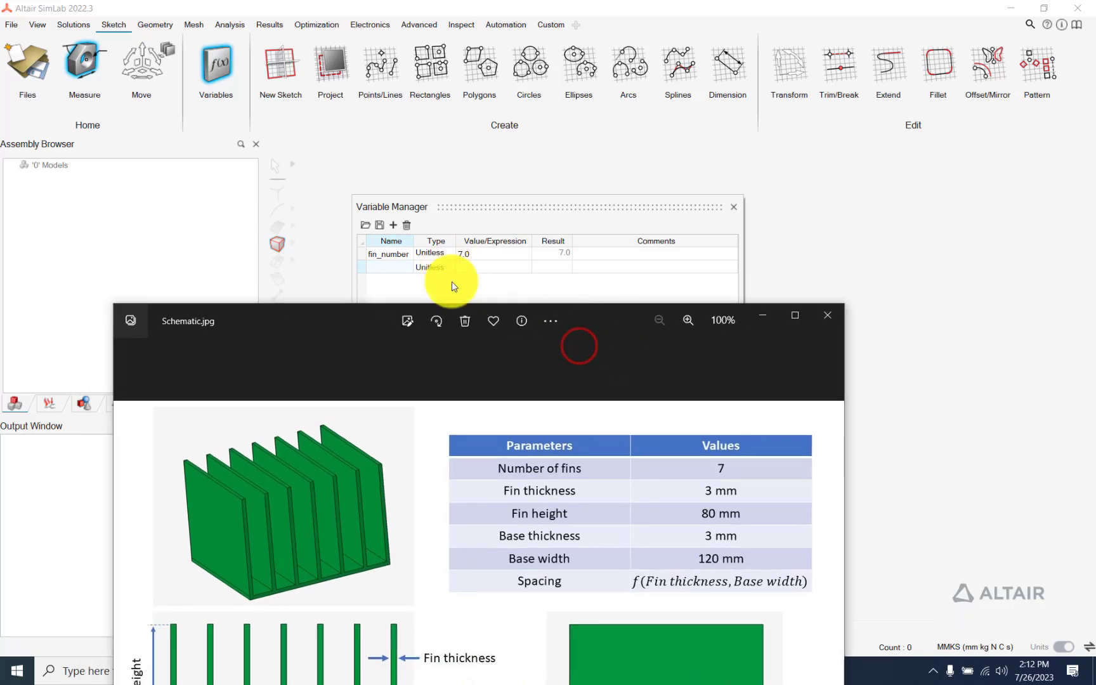
left_click(438, 267)
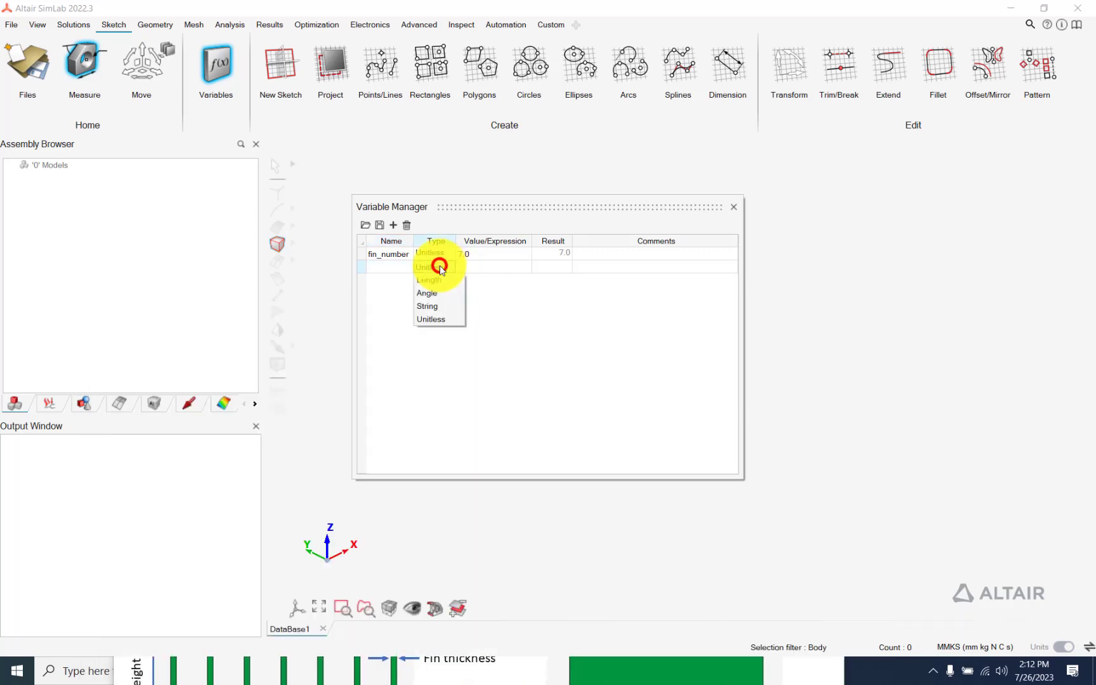
left_click(436, 280)
left_click(391, 273)
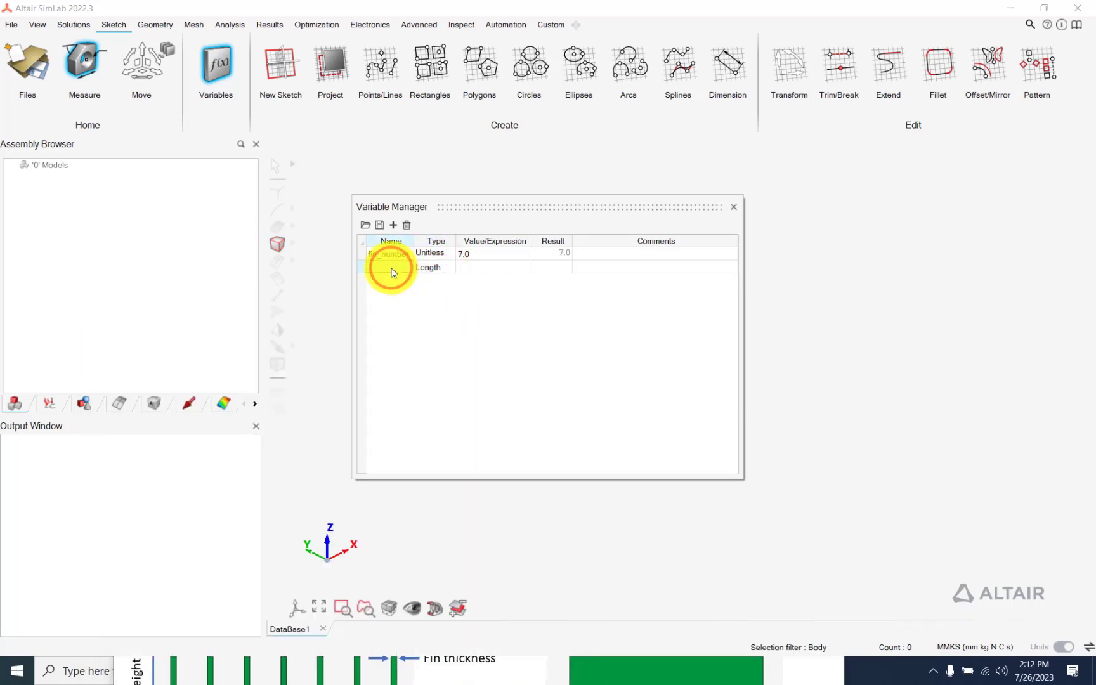
type("fin_height")
key("Tab")
key("Tab")
type("80")
key("Return")
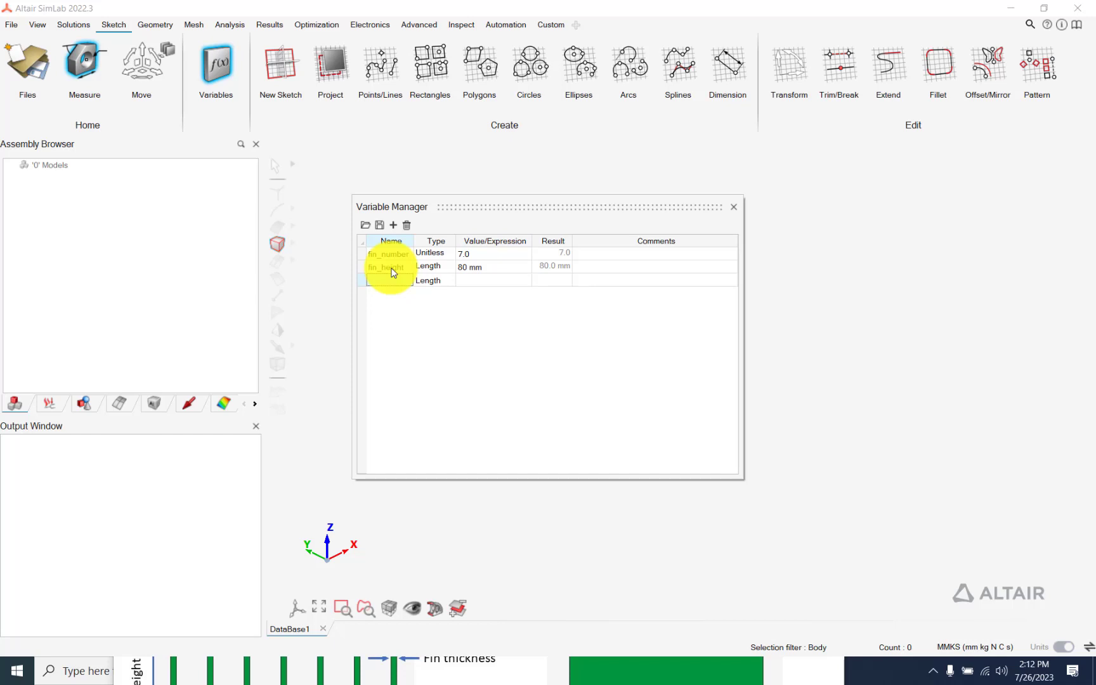
Add a Length variable named fin_thickness with a value of 3 mm
type("fin_thickness")
key("Tab")
key("Tab")
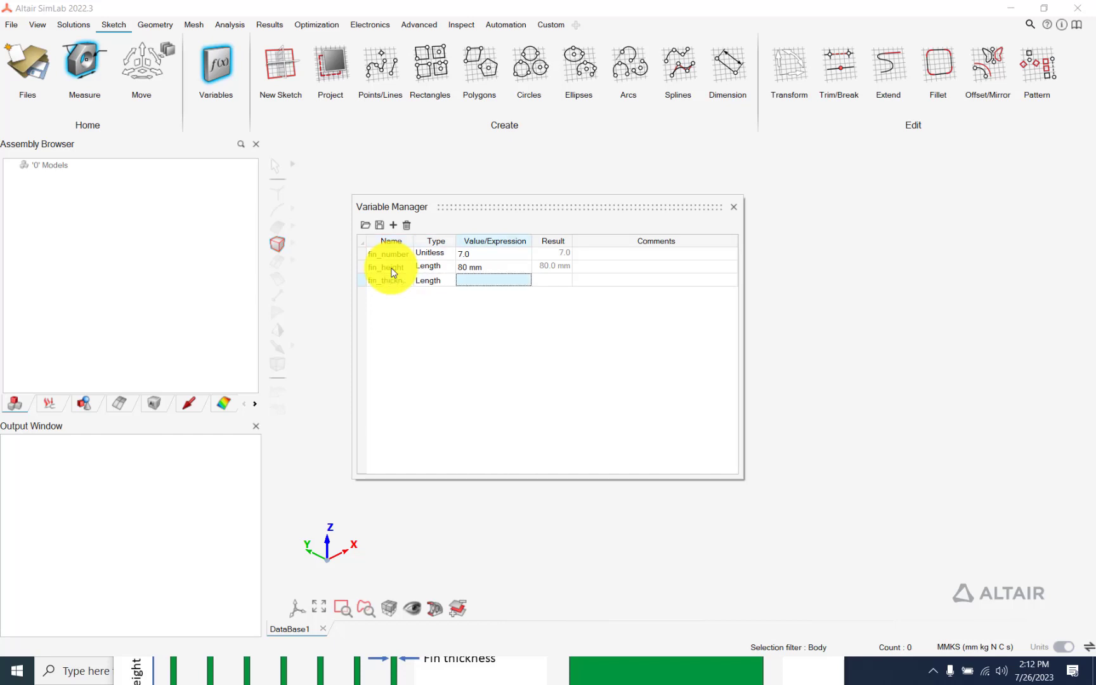
type("3")
key("Return")
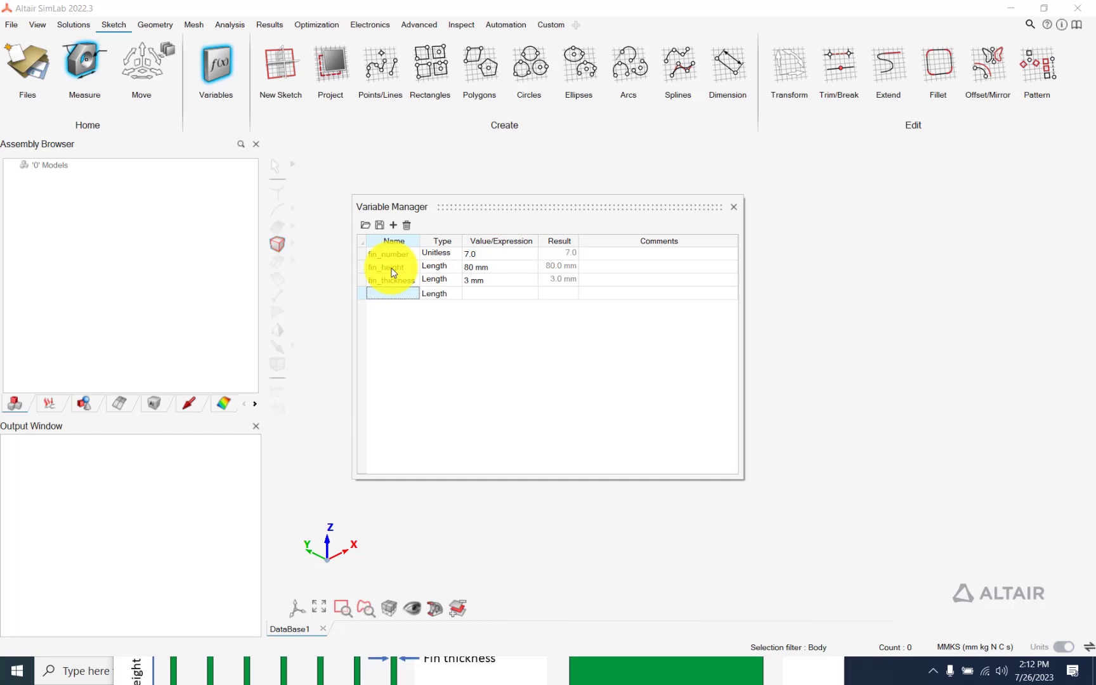
Add a Length variable named base_width with a value of 120 mm
type("base_width")
key("Tab")
key("Tab")
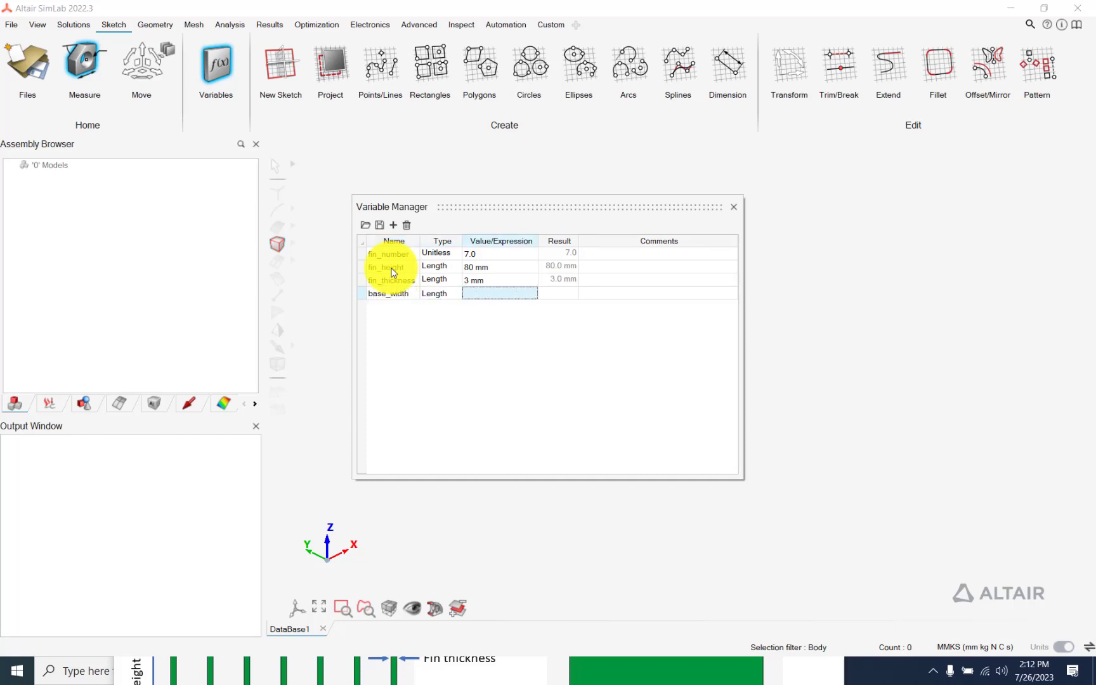
type("120")
key("Return")
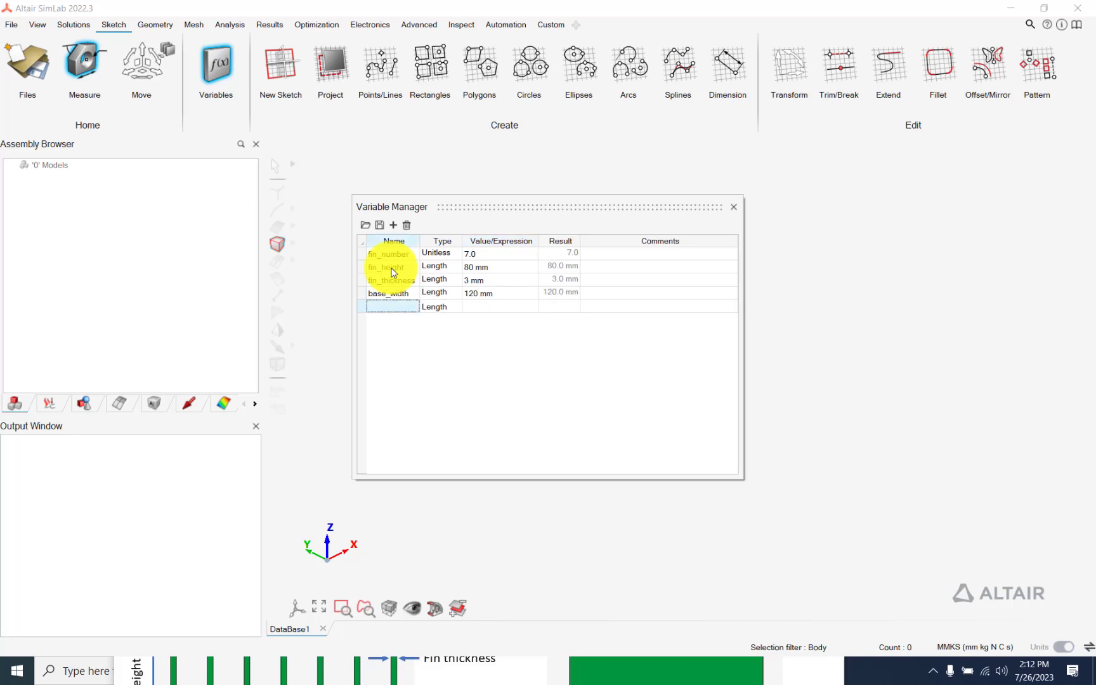
Add a Length variable named base_thickness with a value of 3 mm and close the Variable Manager
type("base_thickness")
key("Tab")
key("Tab")
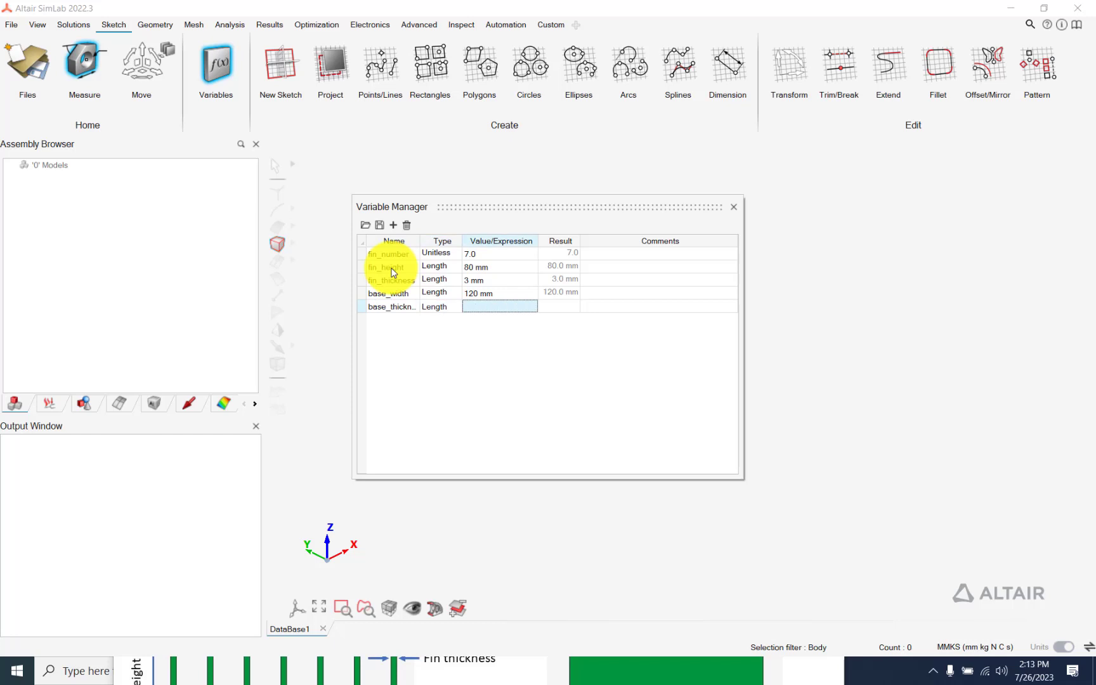
type("3")
key("Return")
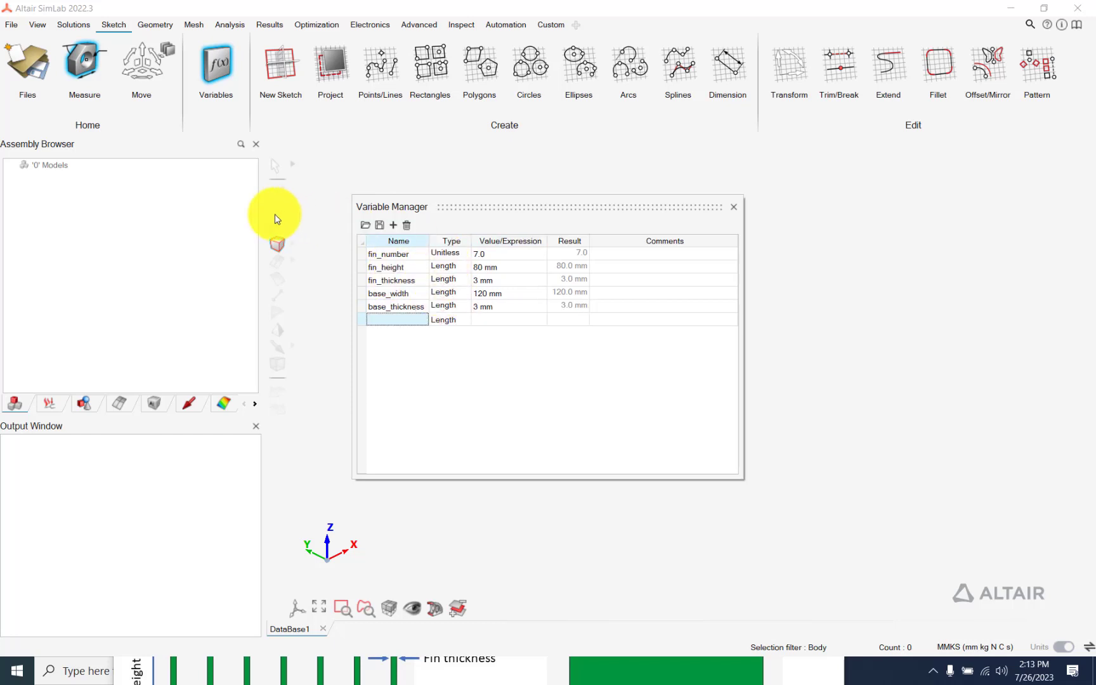
left_click(546, 209)
left_click(731, 210)
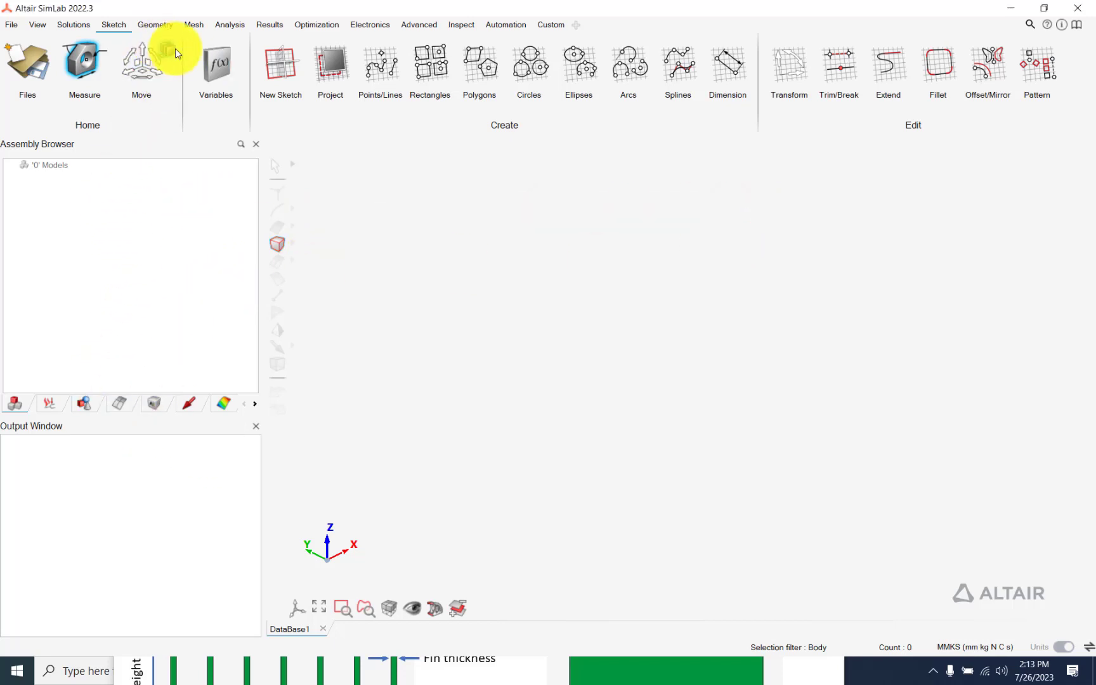
Start a new sketch on the XZ plane, viewed face-on with X horizontal and Z vertical
left_click(273, 75)
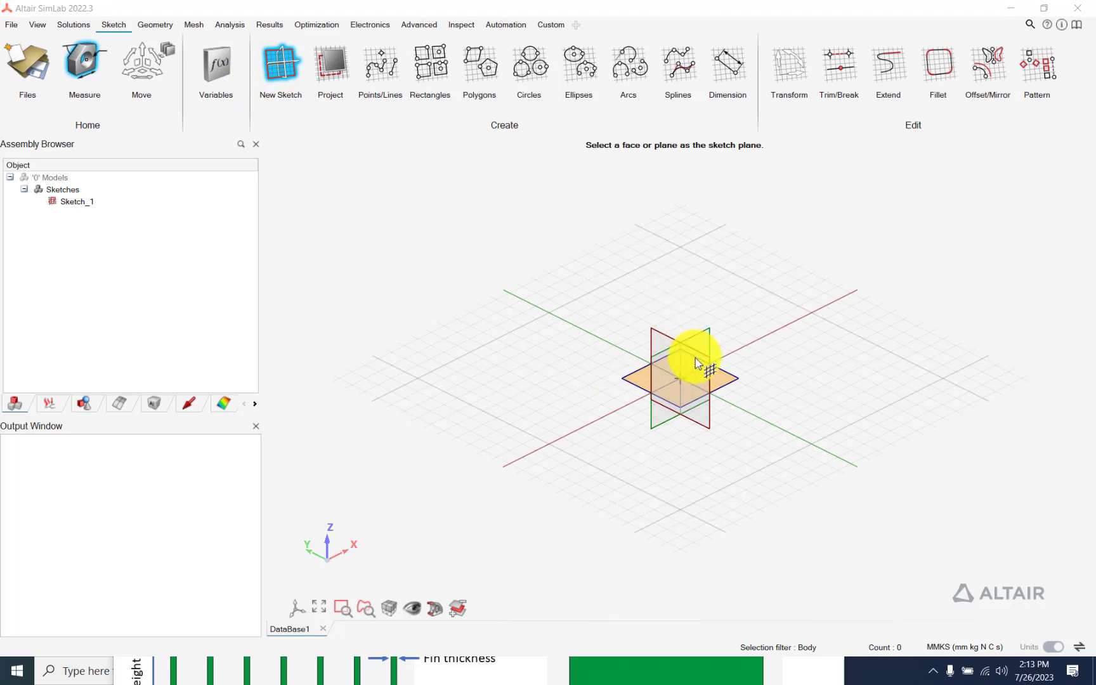
left_click(302, 613)
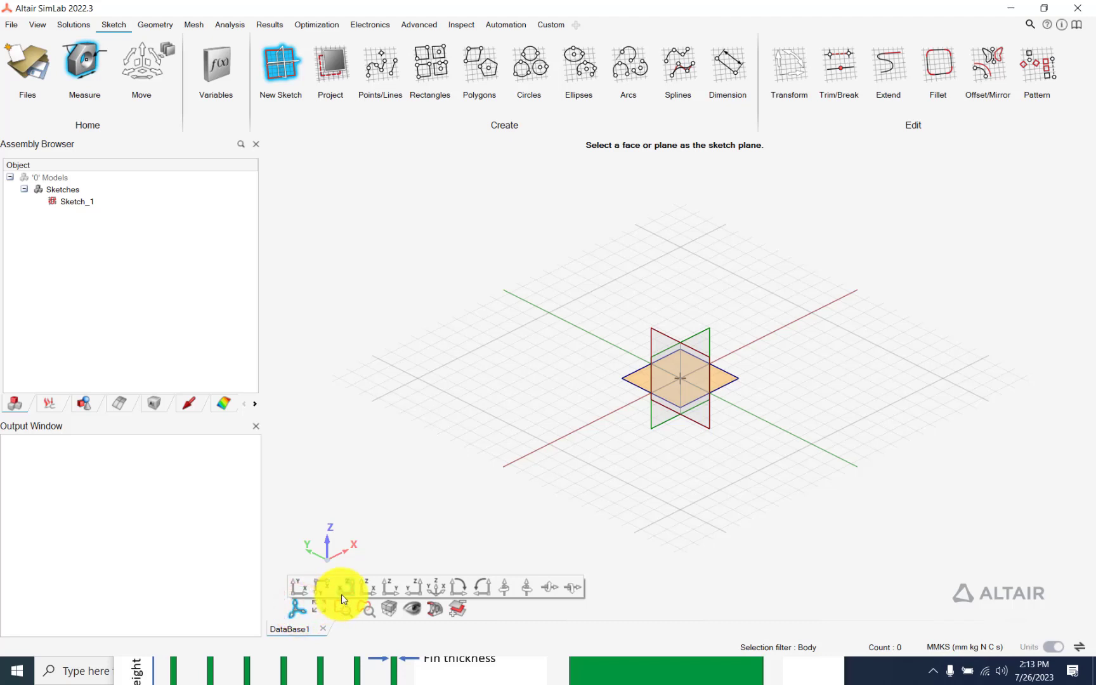
left_click(366, 588)
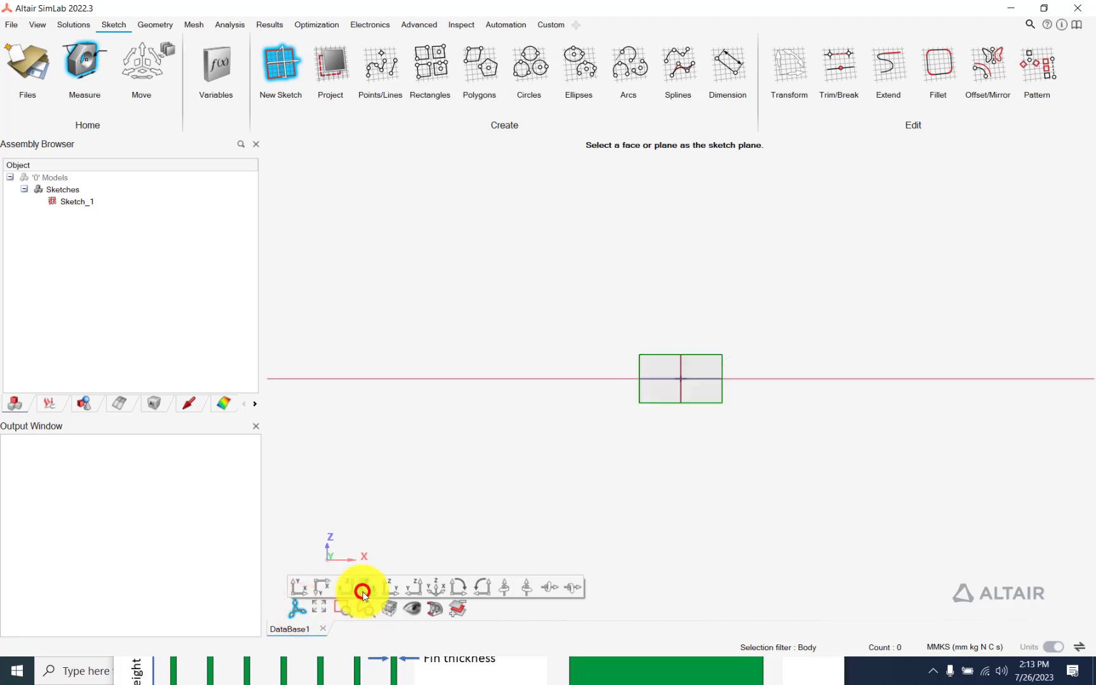
left_click(656, 364)
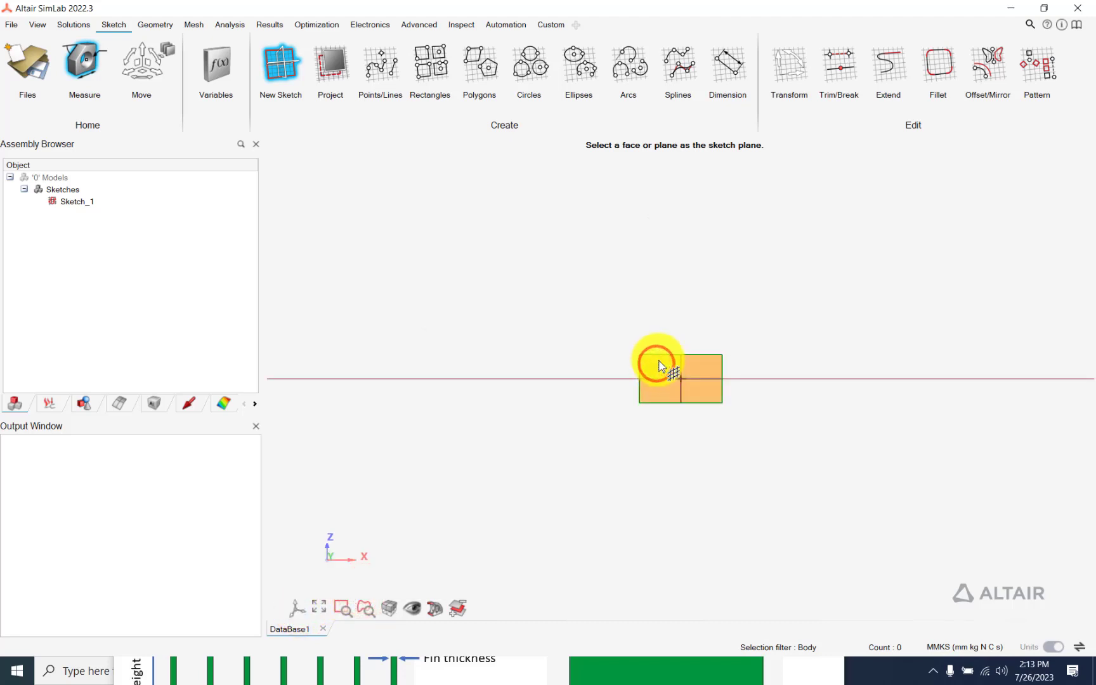
left_click(658, 361)
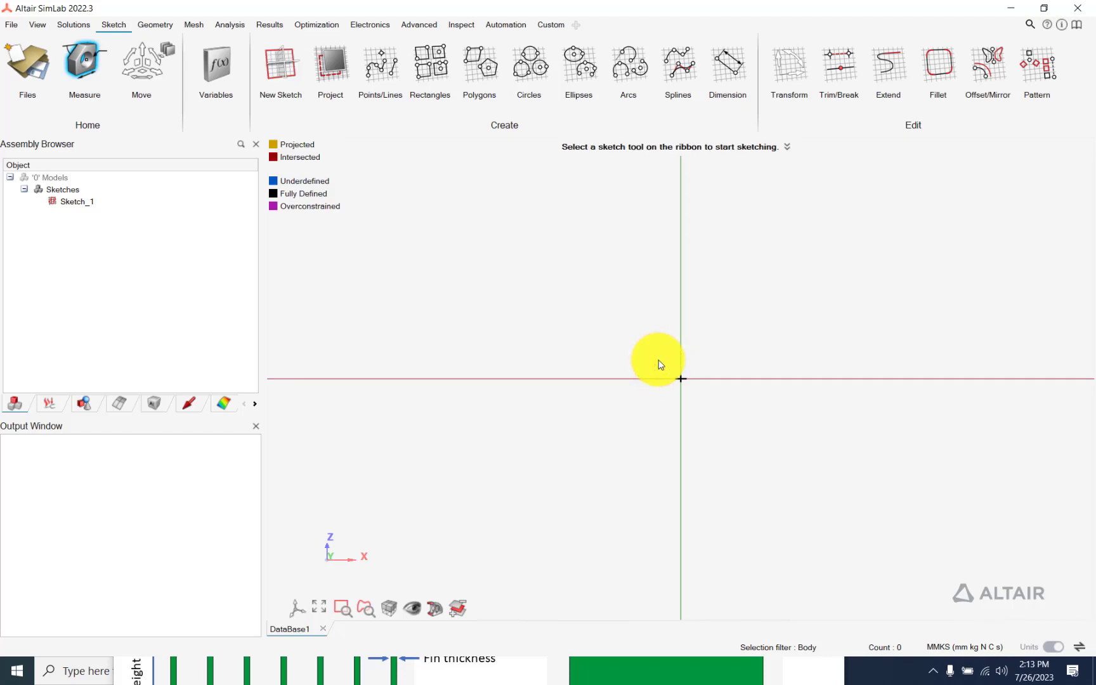
Sketch a horizontal line about 1.7 mm long on the X axis, spanning both sides of the origin
left_click(394, 70)
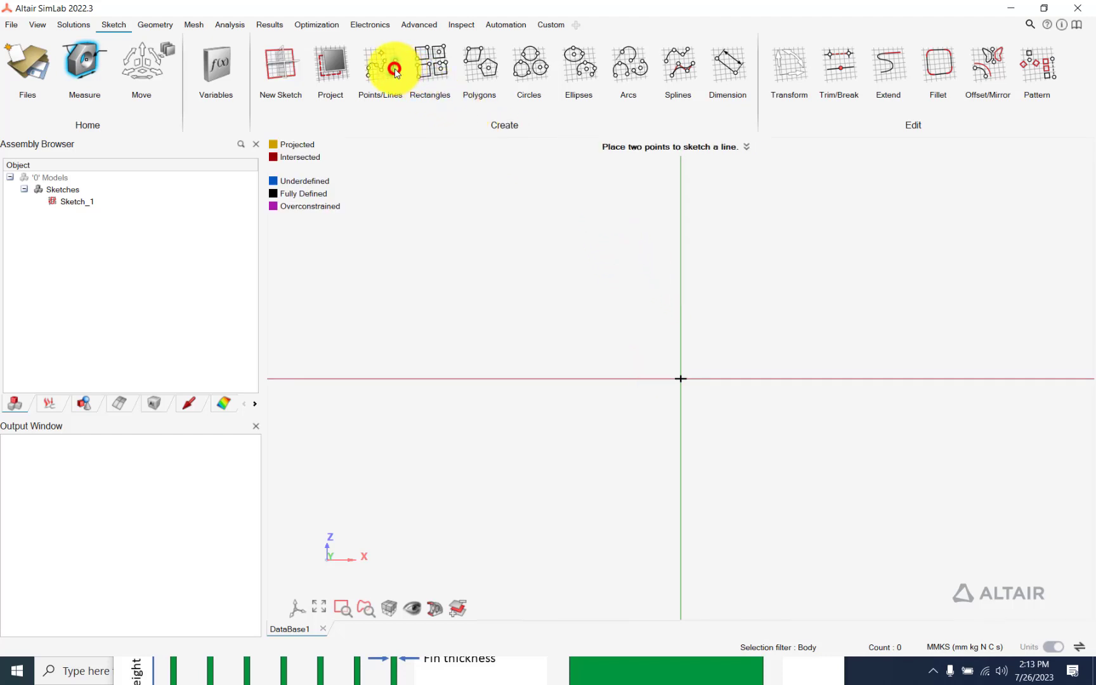
left_click(303, 378)
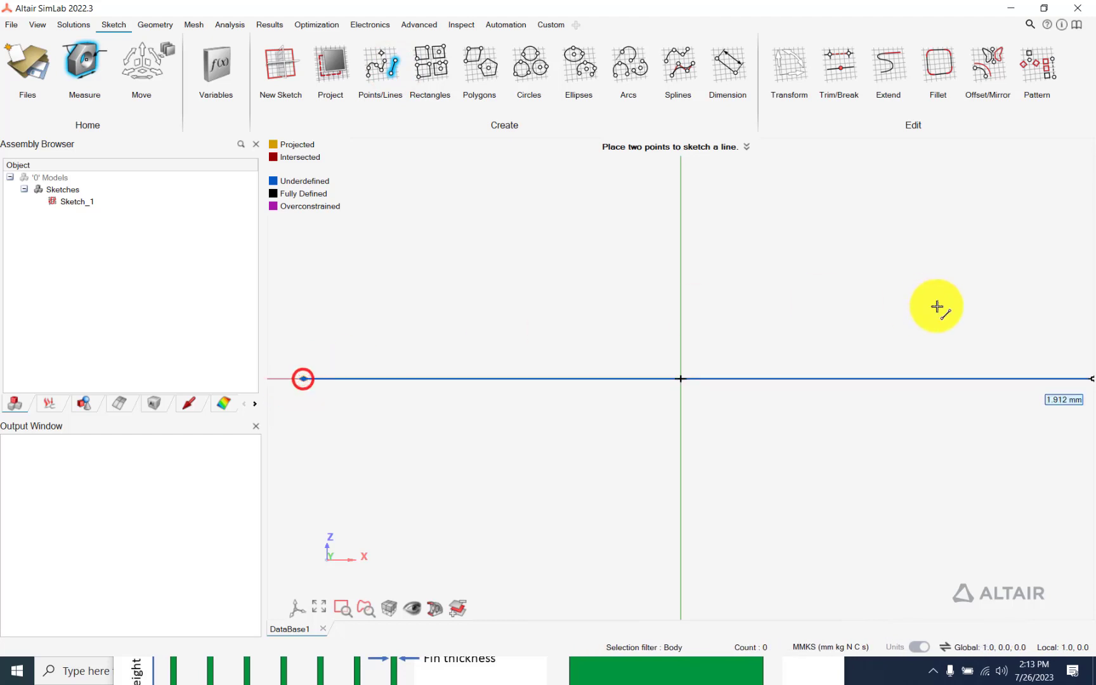
left_click(1020, 378)
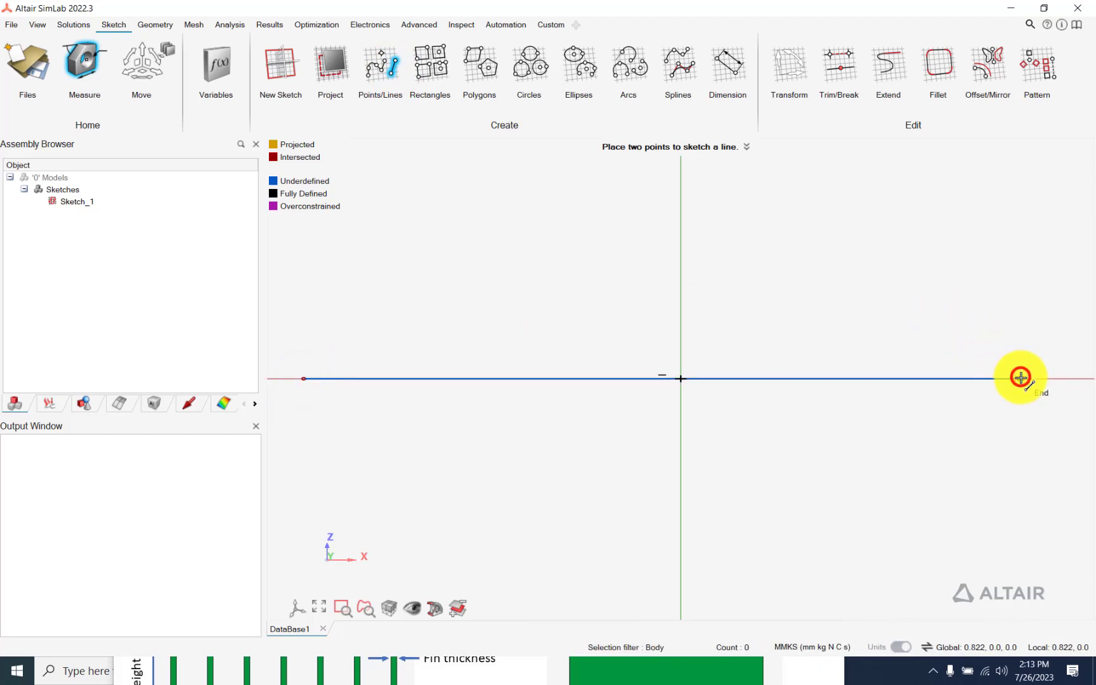
key("Escape")
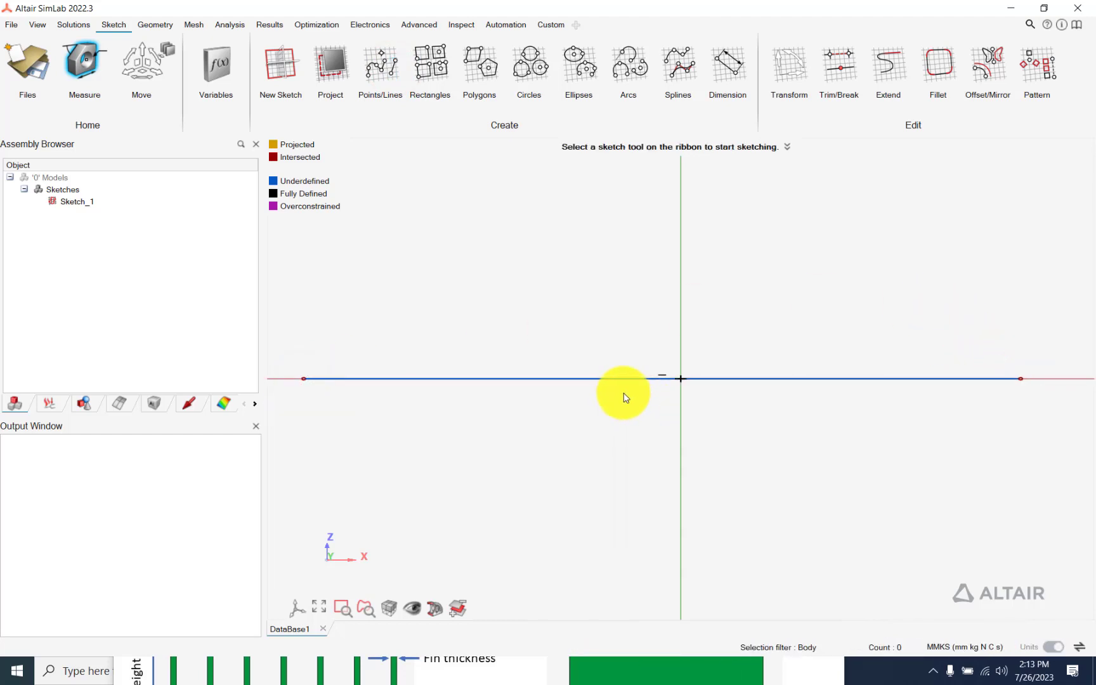
Dimension the horizontal base line's length and drive it with the base_width variable
left_click(731, 73)
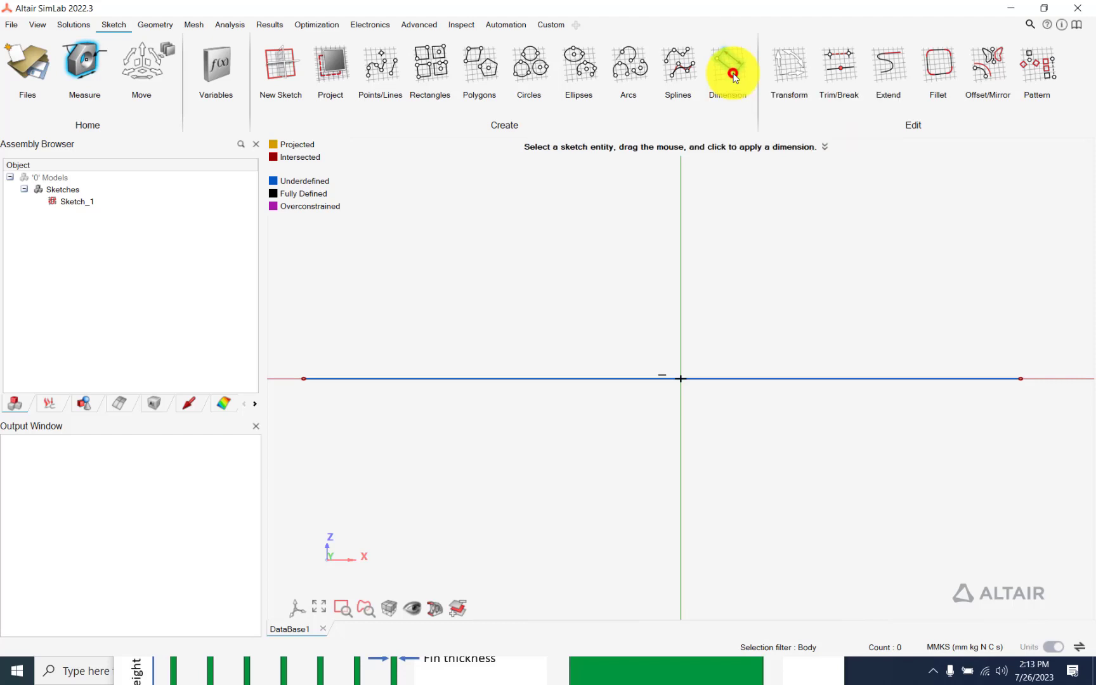
left_click(733, 378)
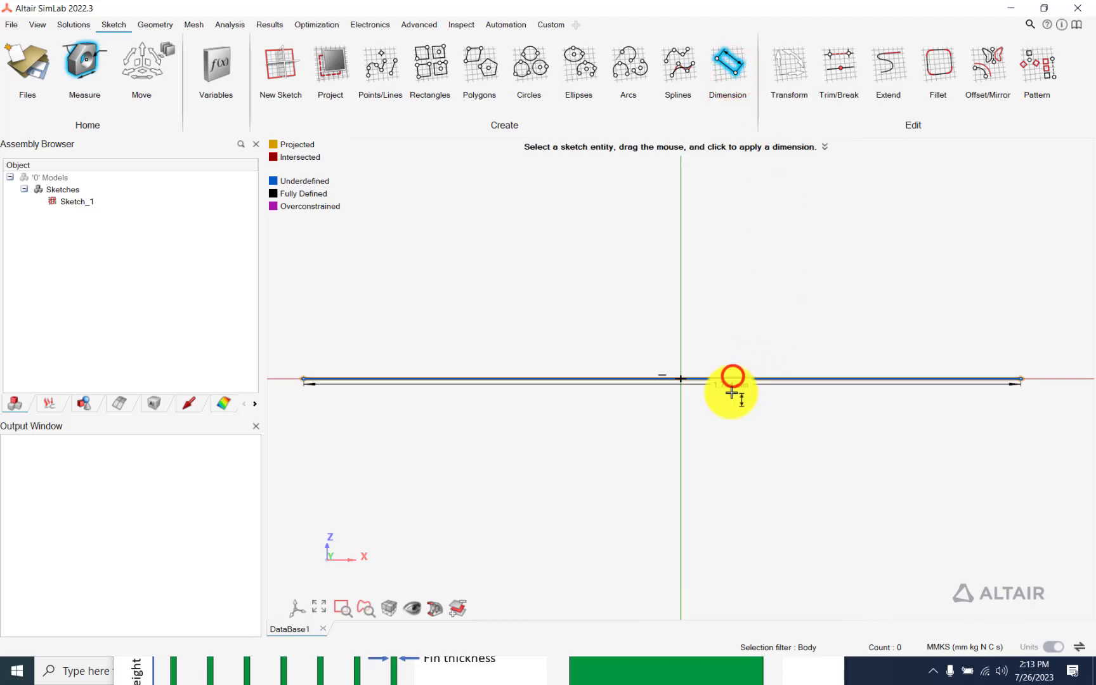
left_click(715, 477)
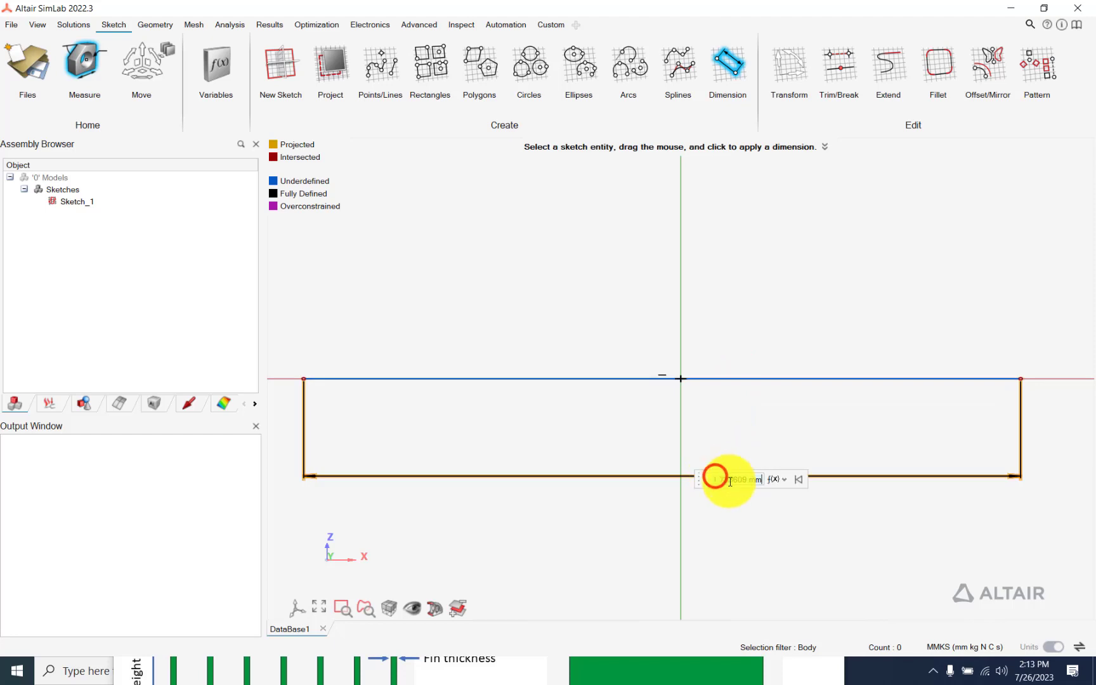
left_click(777, 480)
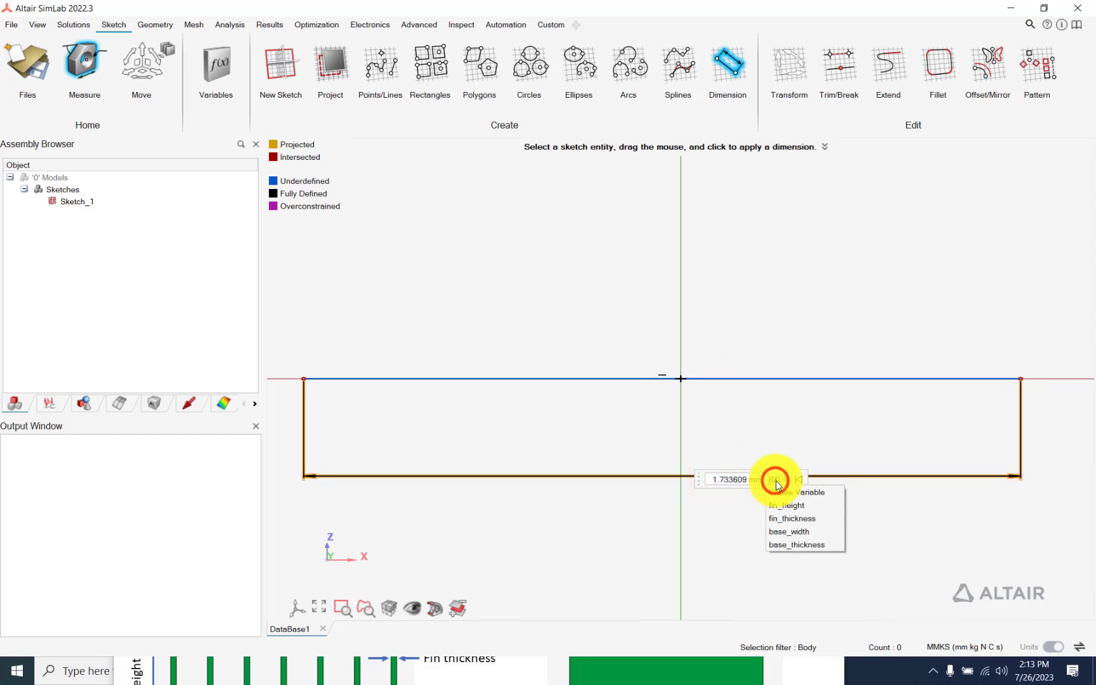
left_click(790, 531)
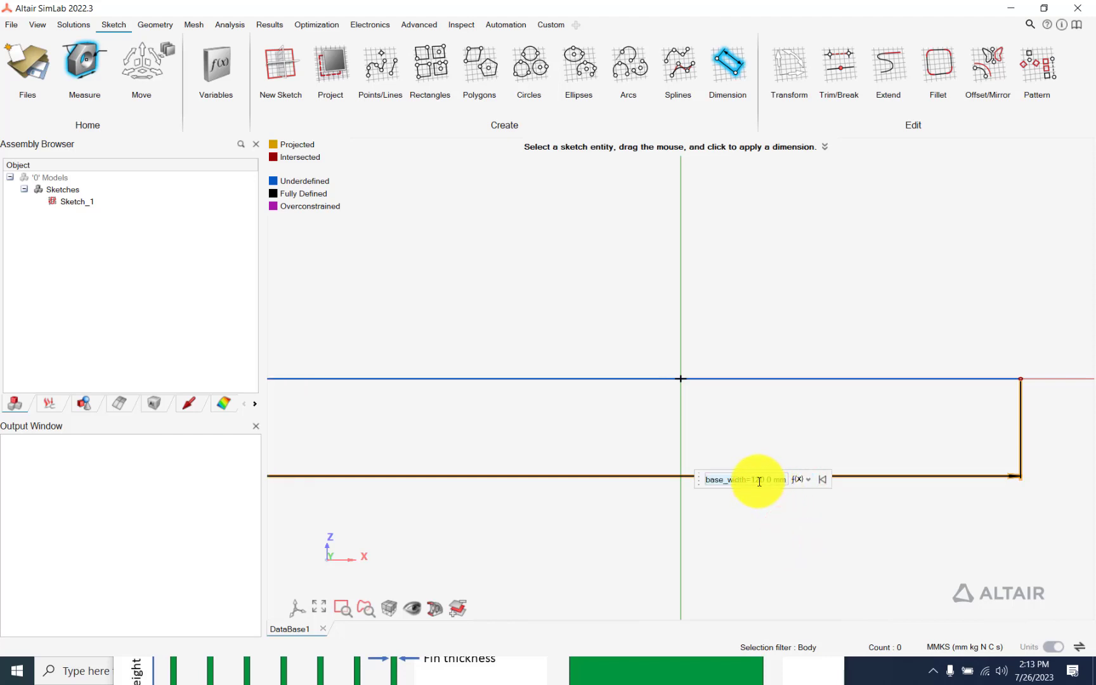
left_click(813, 548)
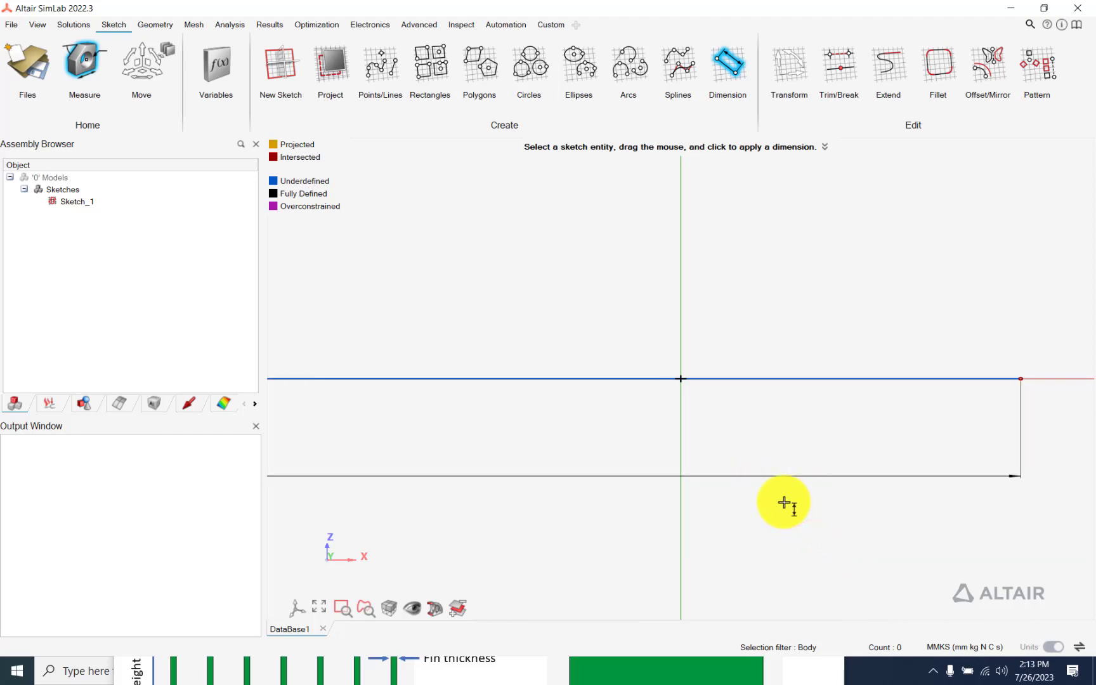
key("Escape")
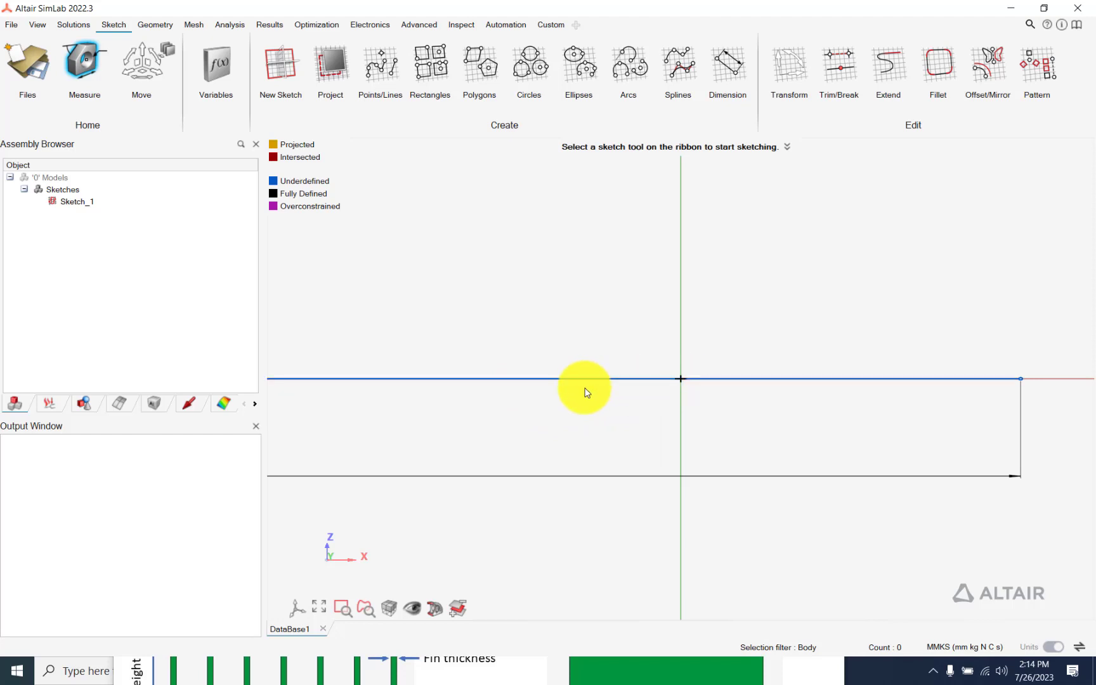
Constrain the base line's midpoint to the sketch origin
left_click(462, 380)
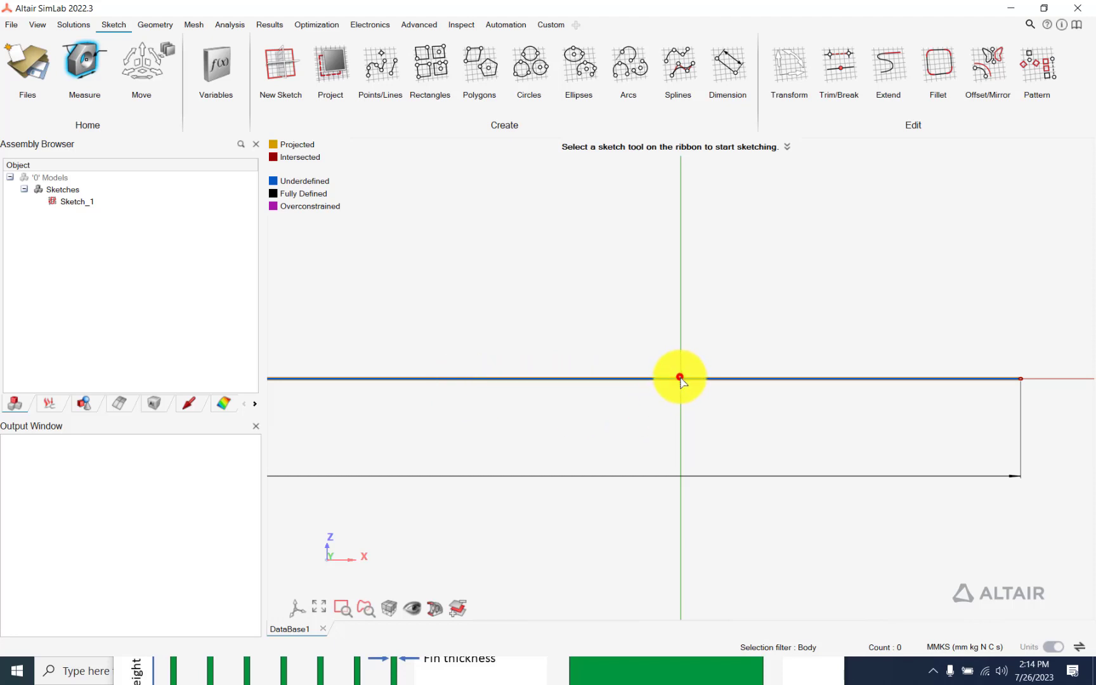
right_click(680, 378)
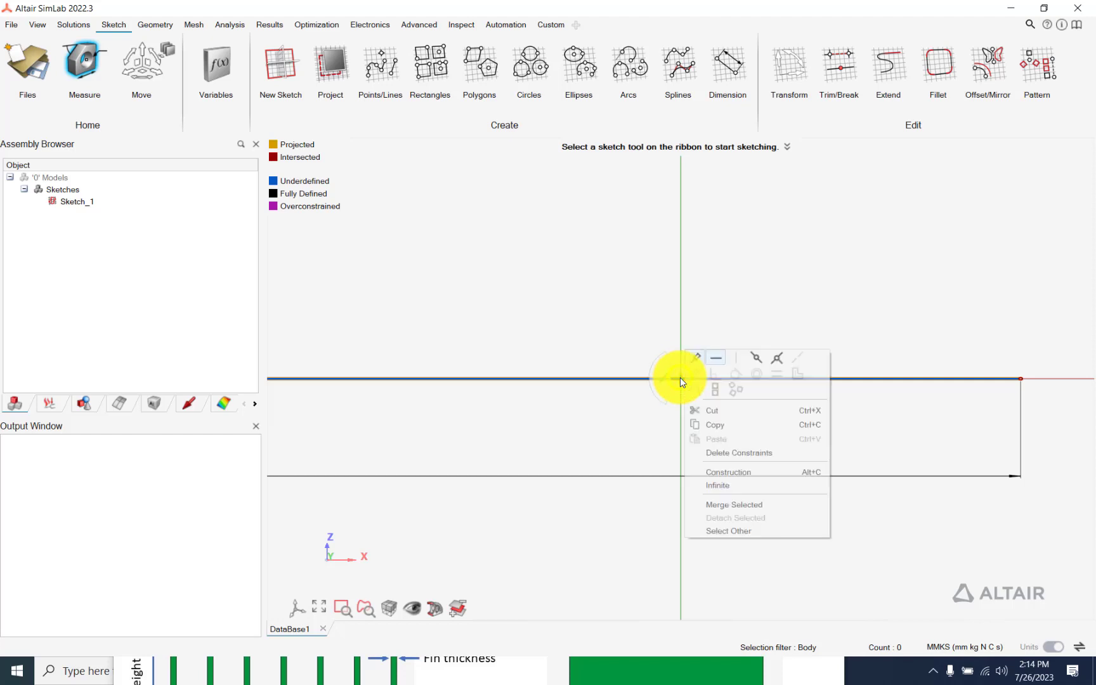
left_click(758, 359)
left_click(798, 236)
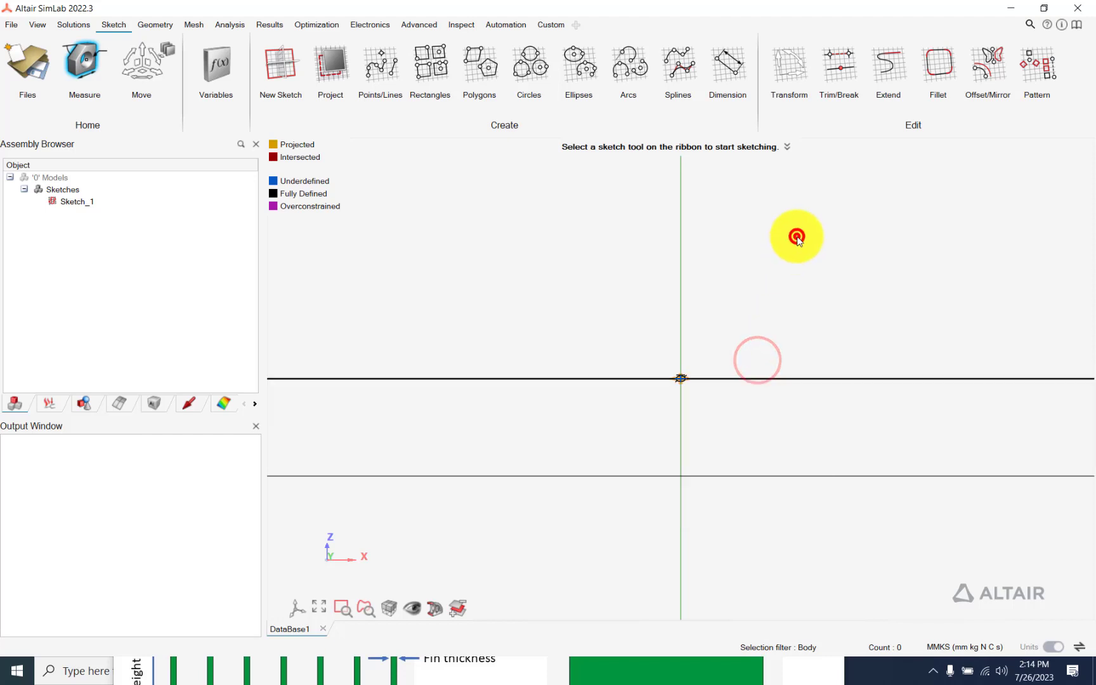
View the whole sketch face-on with X pointing left and reposition the width dimension well below the base line
left_click(297, 608)
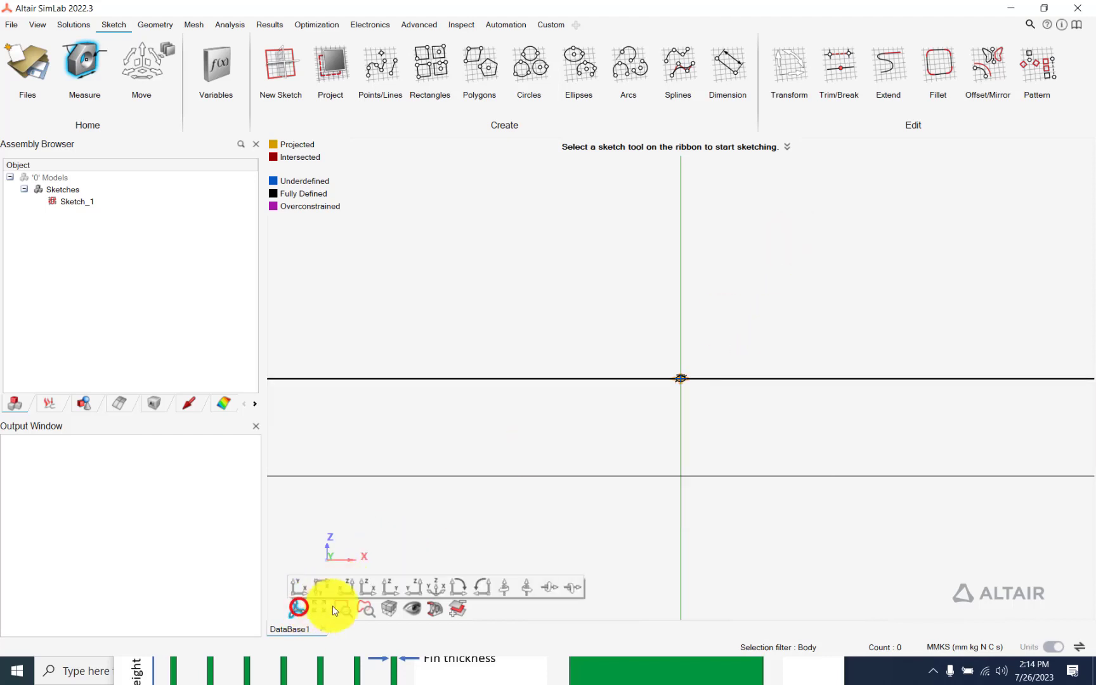
left_click(429, 589)
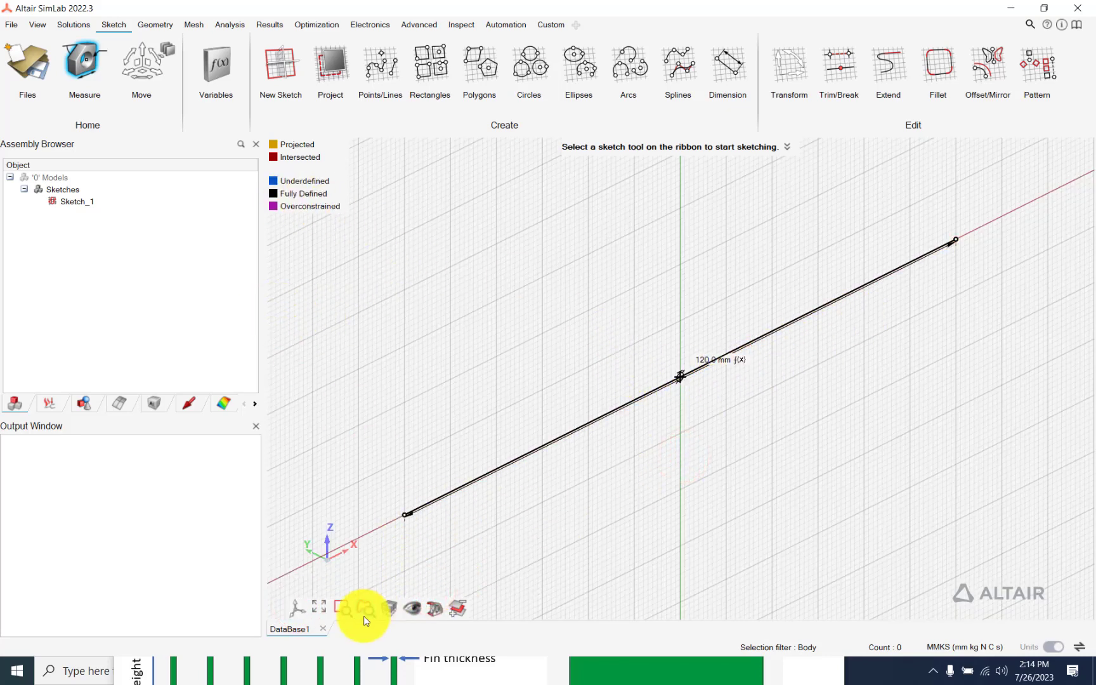
left_click(298, 607)
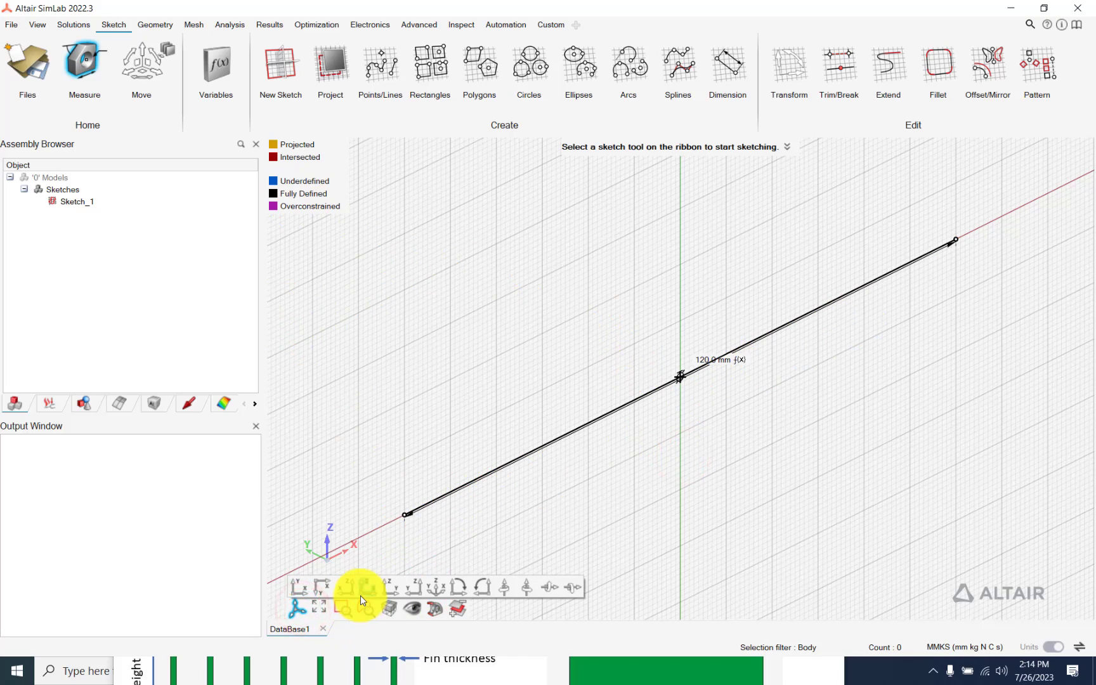
left_click(346, 587)
left_click(816, 497)
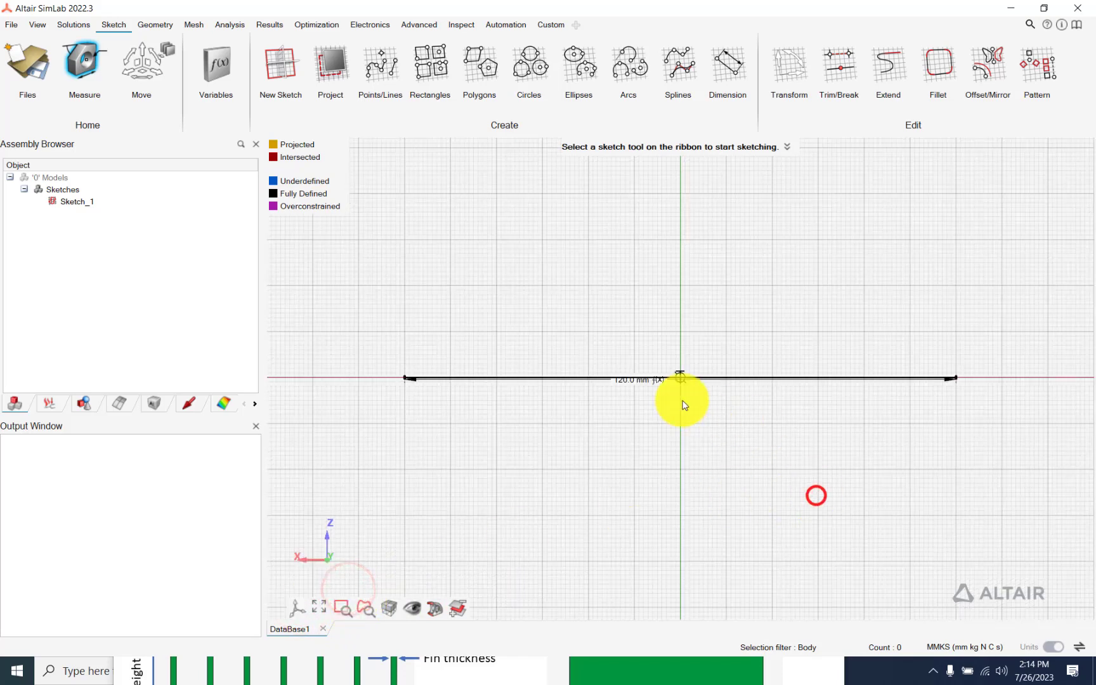
left_click_drag(638, 381, 671, 445)
left_click(761, 494)
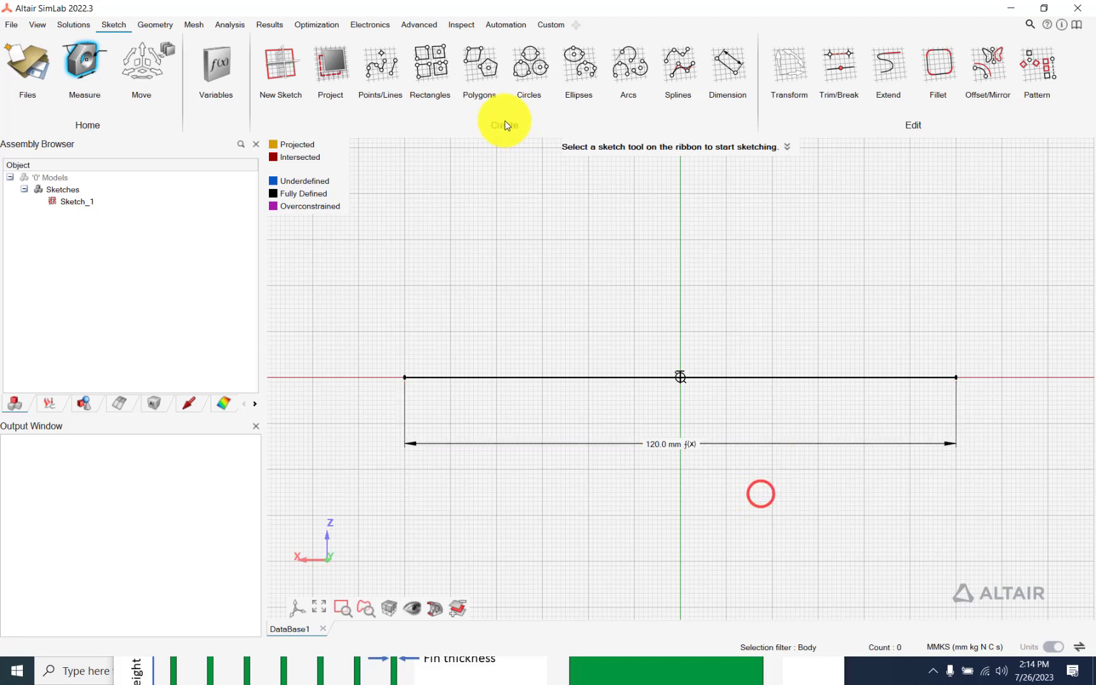
Sketch a vertical line about 3.2 mm tall upward from the base line's positive-X end
left_click(394, 67)
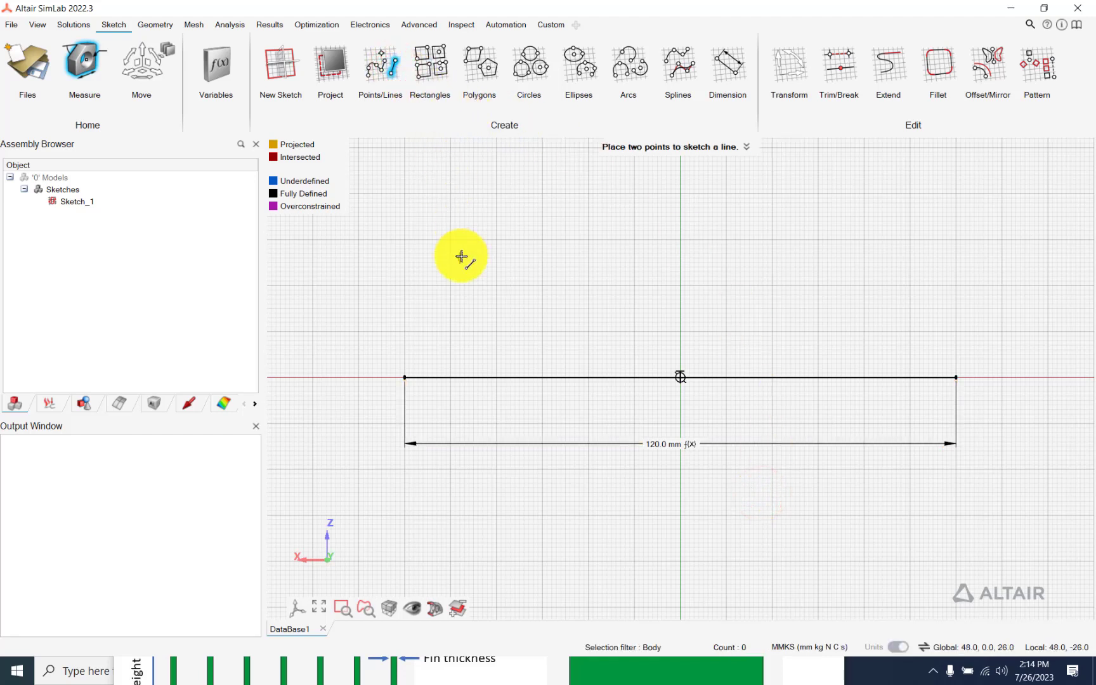
scroll(392, 368, "up", 5)
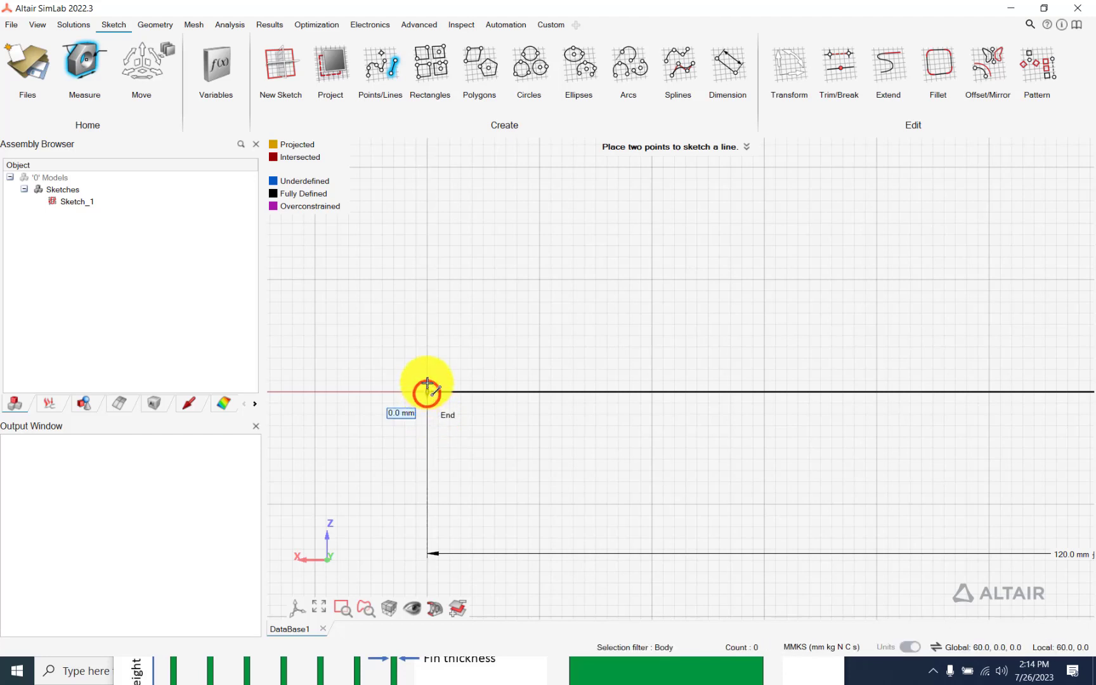
left_click(428, 356)
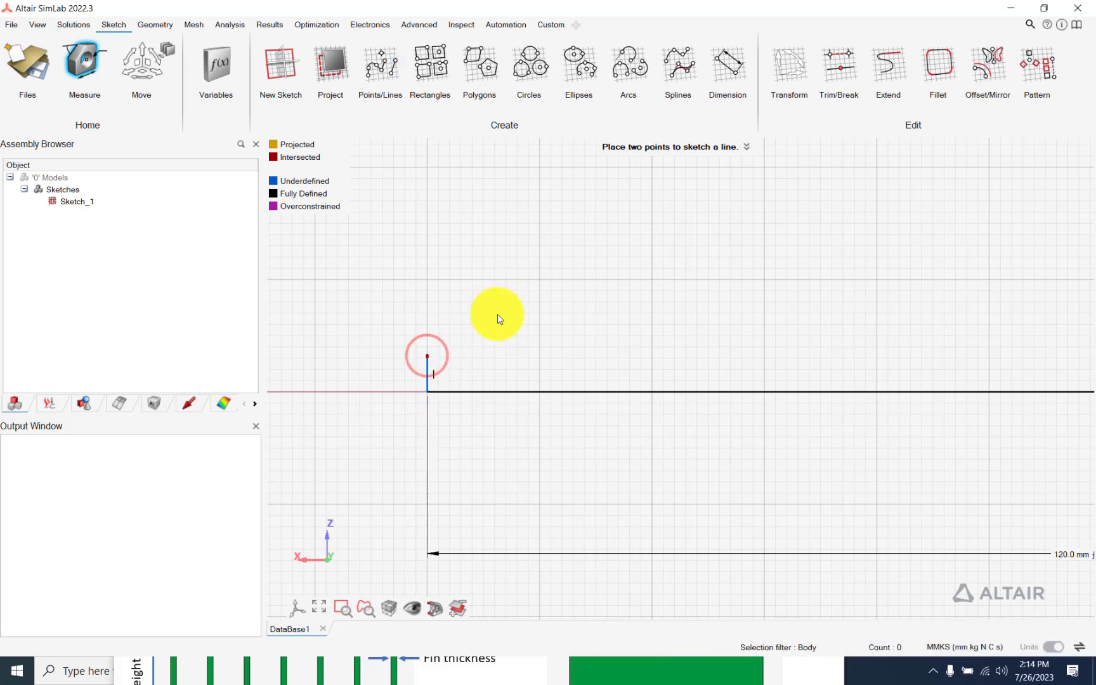
key("Escape")
Sketch a short line from the base line's negative-X end and reposition its free end straight above, level with the first vertical line
scroll(603, 314, "down", 3)
right_click_drag(719, 305, 567, 344)
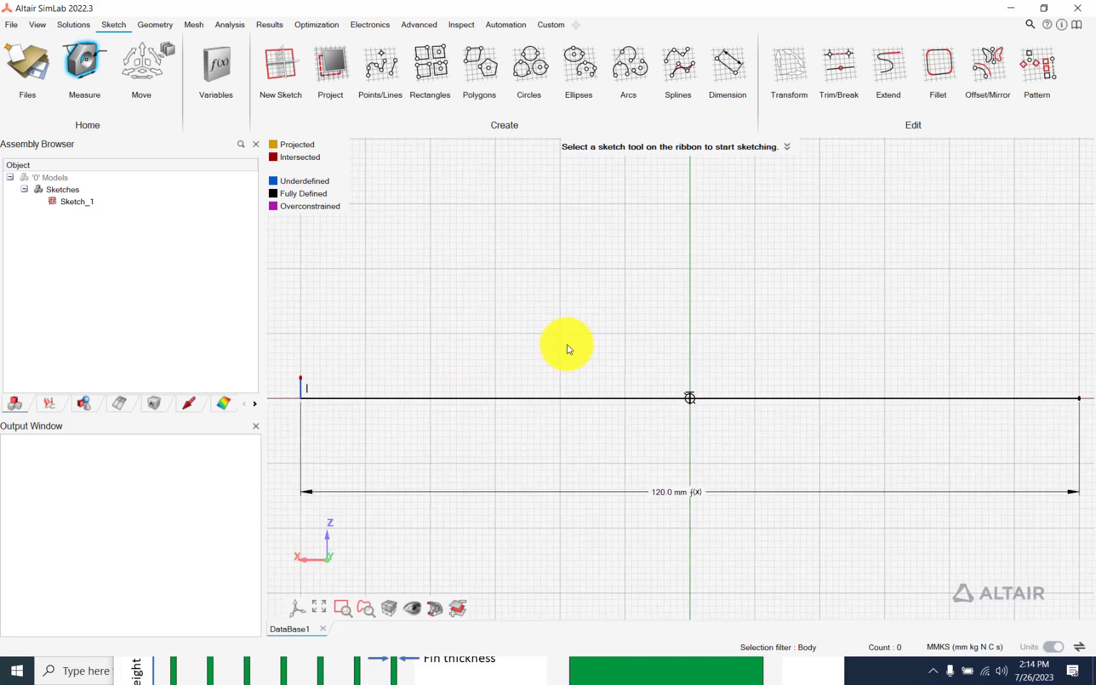
scroll(571, 346, "up", 1)
left_click(395, 67)
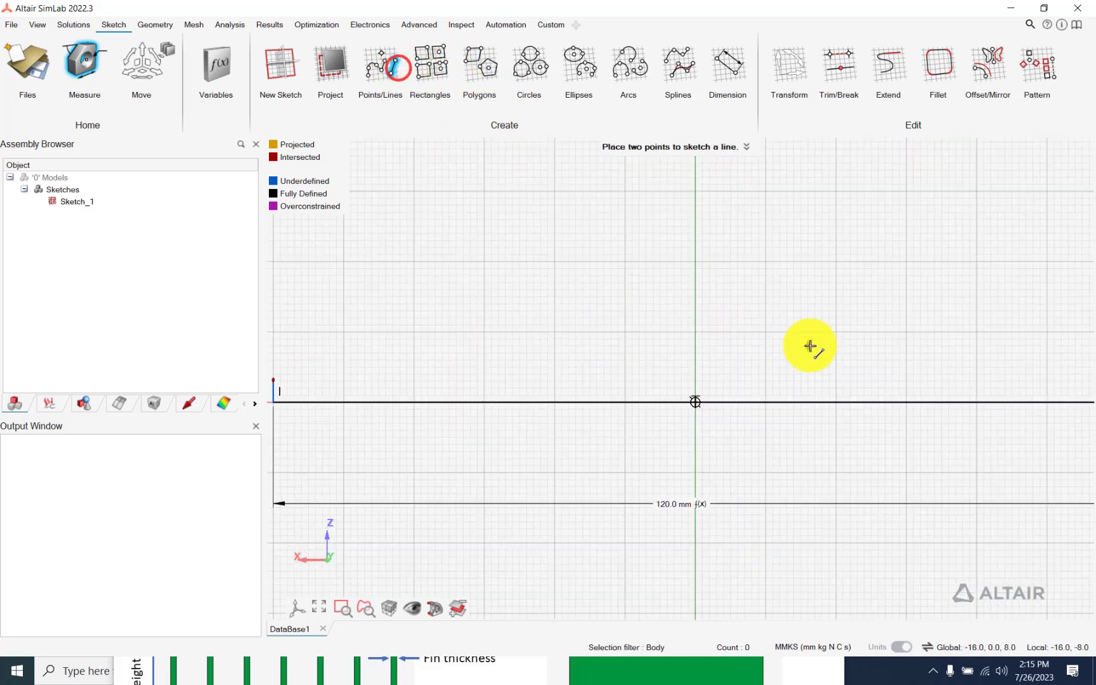
scroll(849, 360, "down", 2)
right_click_drag(849, 360, 783, 354)
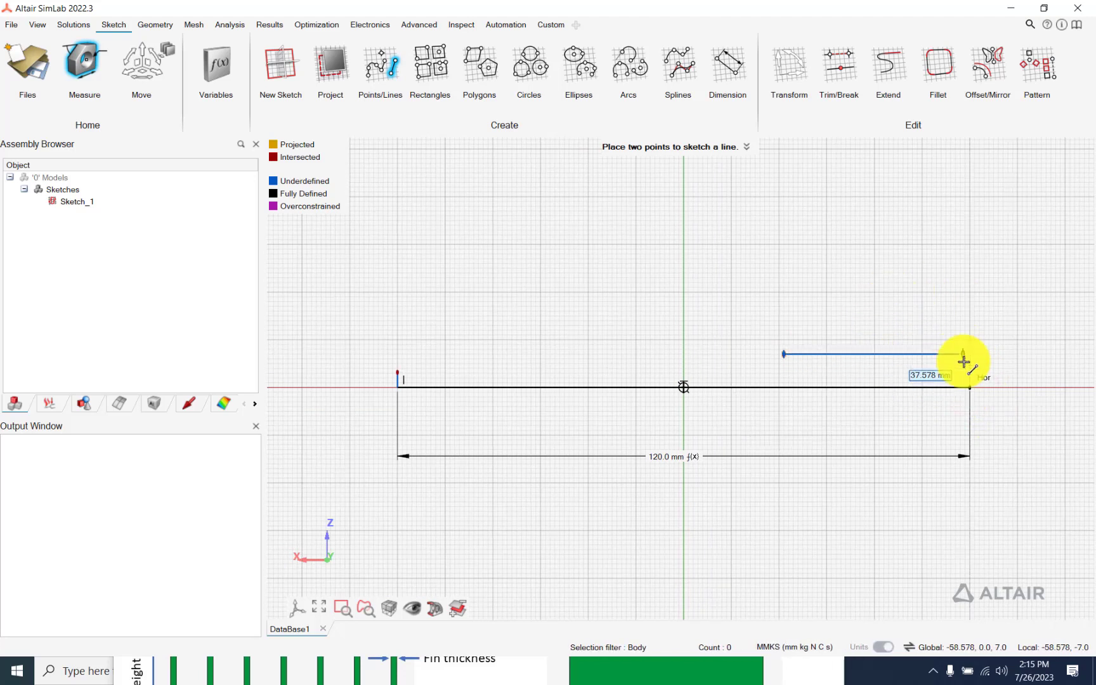
left_click(970, 386)
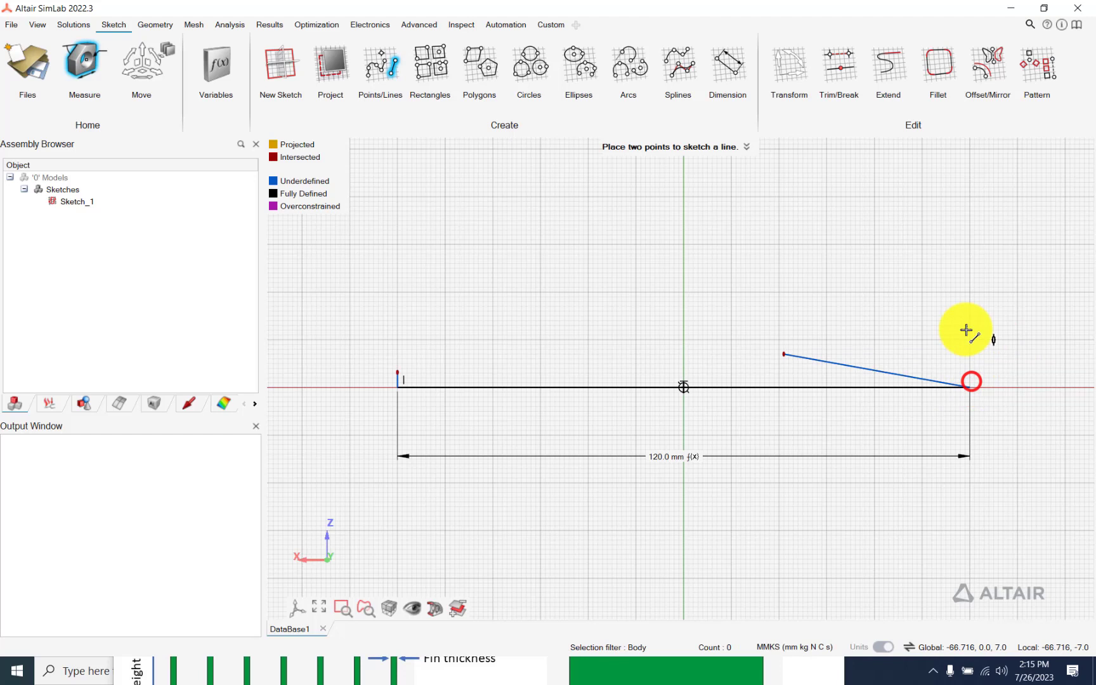
left_click(783, 352)
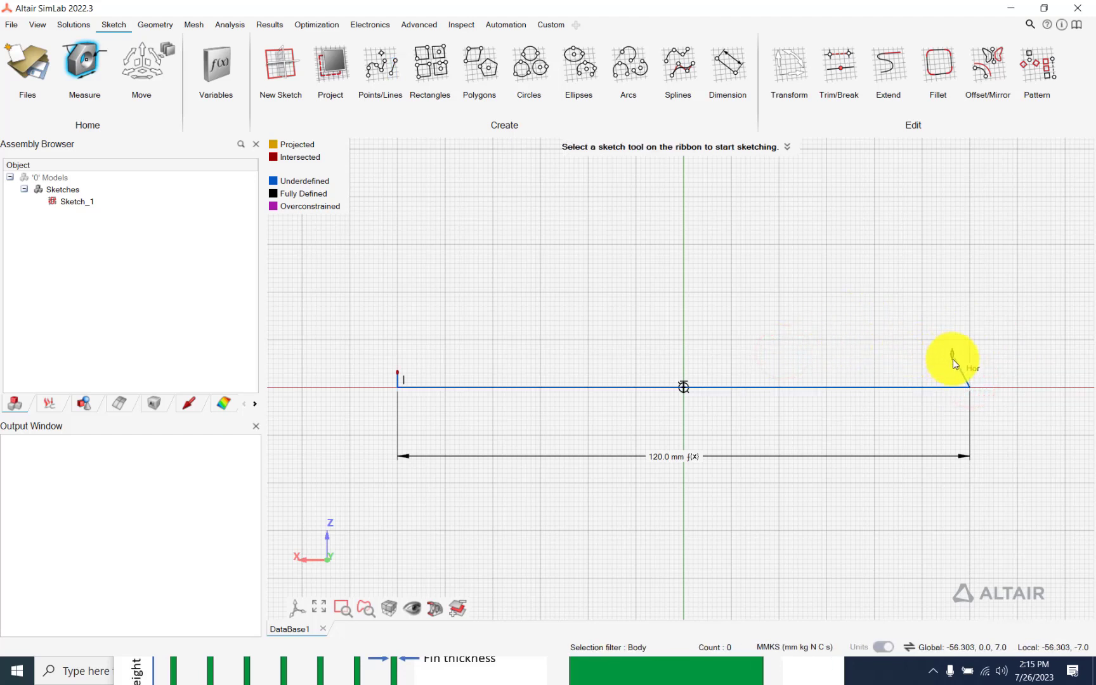
left_click_drag(967, 369, 970, 372)
left_click(891, 285)
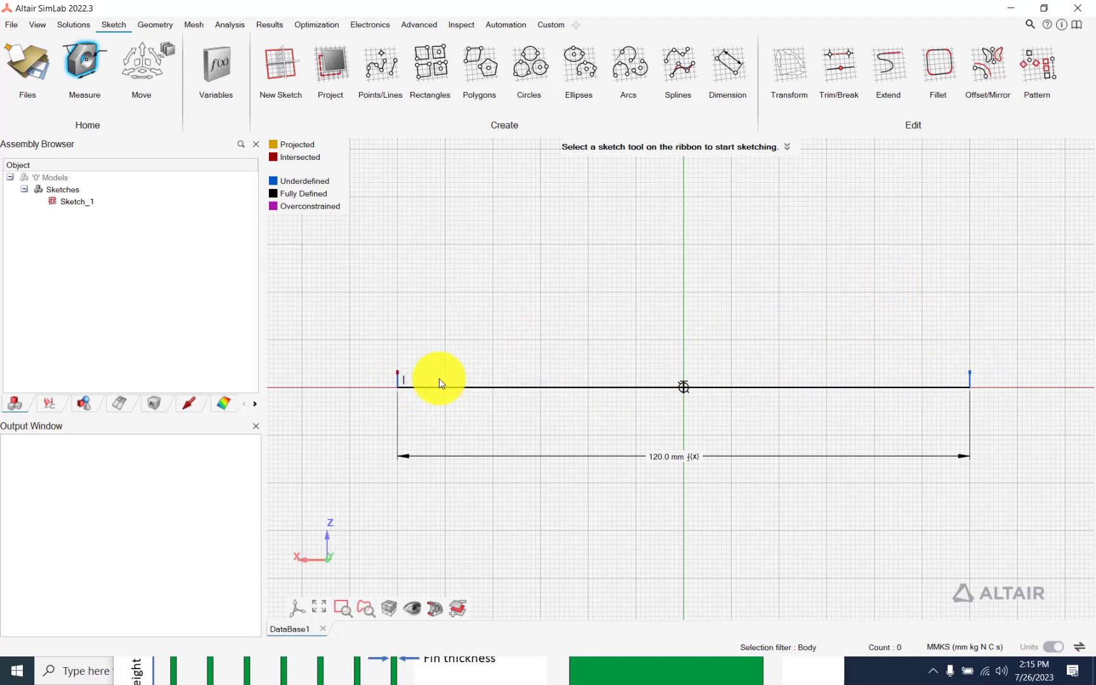
Apply an Equal constraint between the two short upright lines at the ends of the base line
left_click(398, 381)
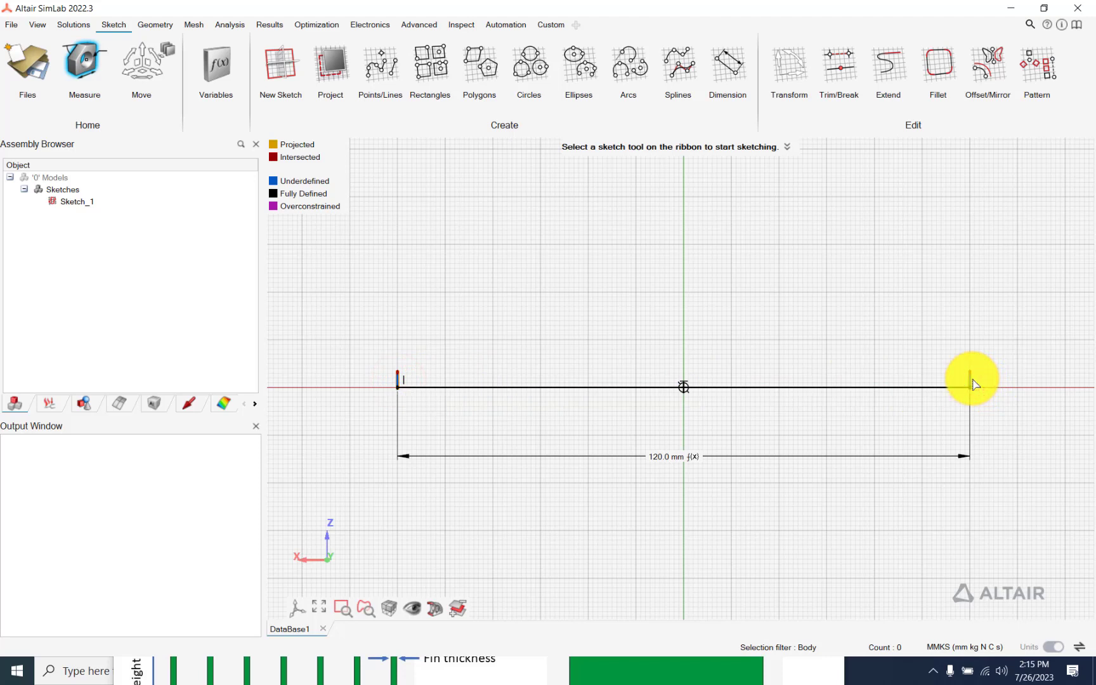
right_click(974, 384)
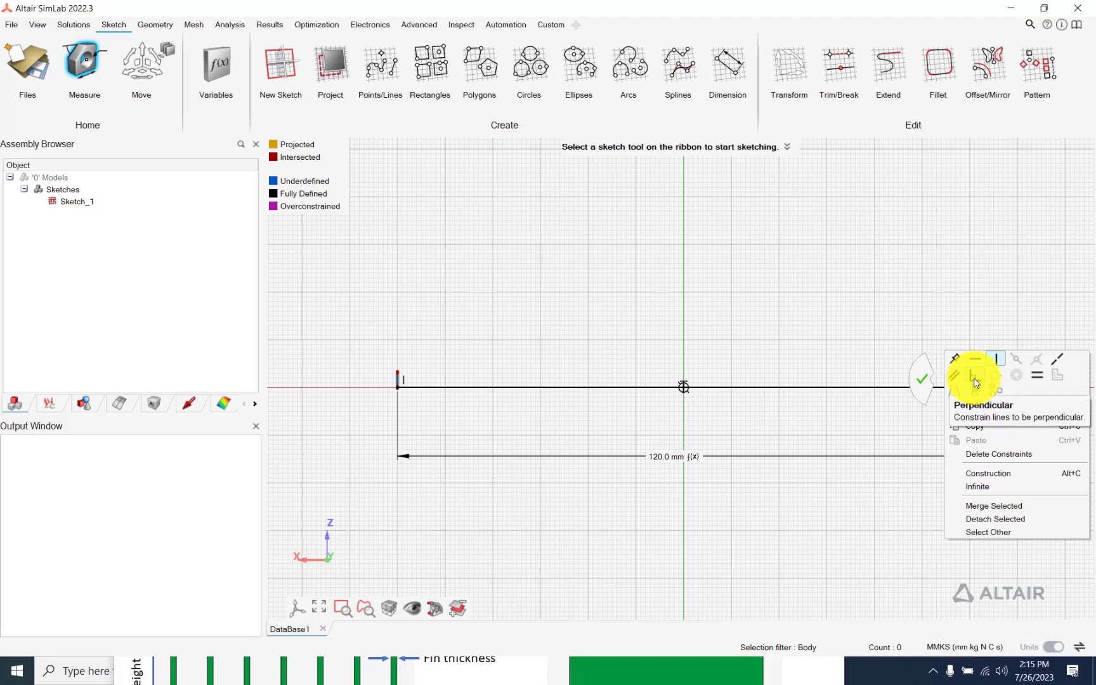
left_click(1033, 378)
left_click(832, 282)
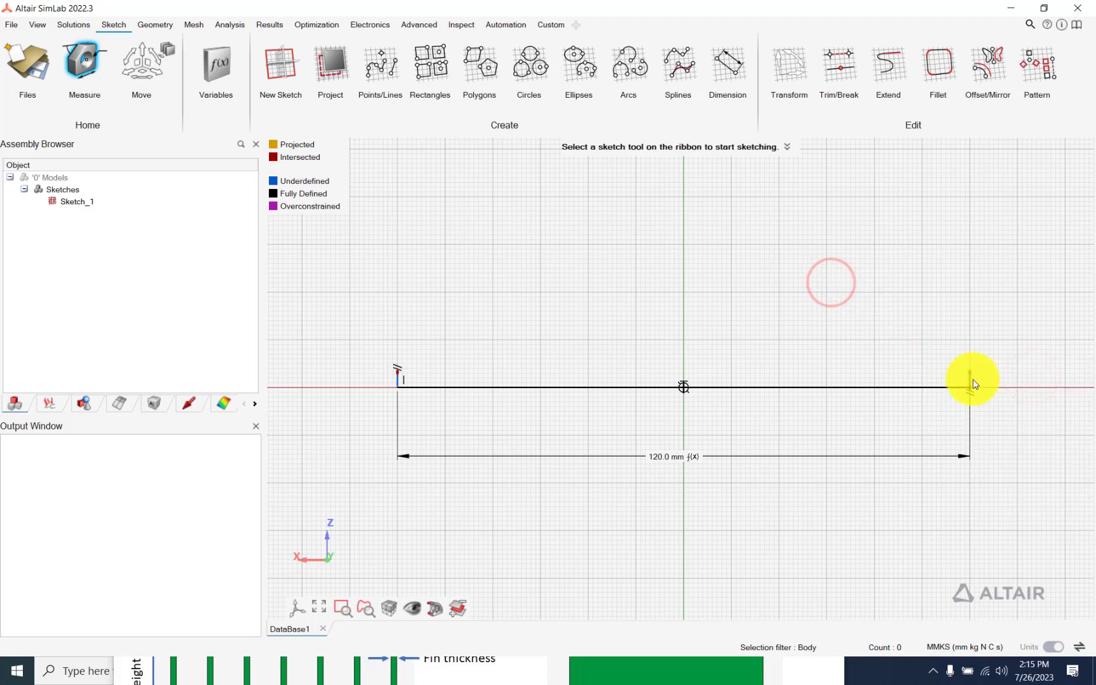
Dimension the short vertical line at the positive-X end and drive its length with the base_thickness variable
left_click(730, 67)
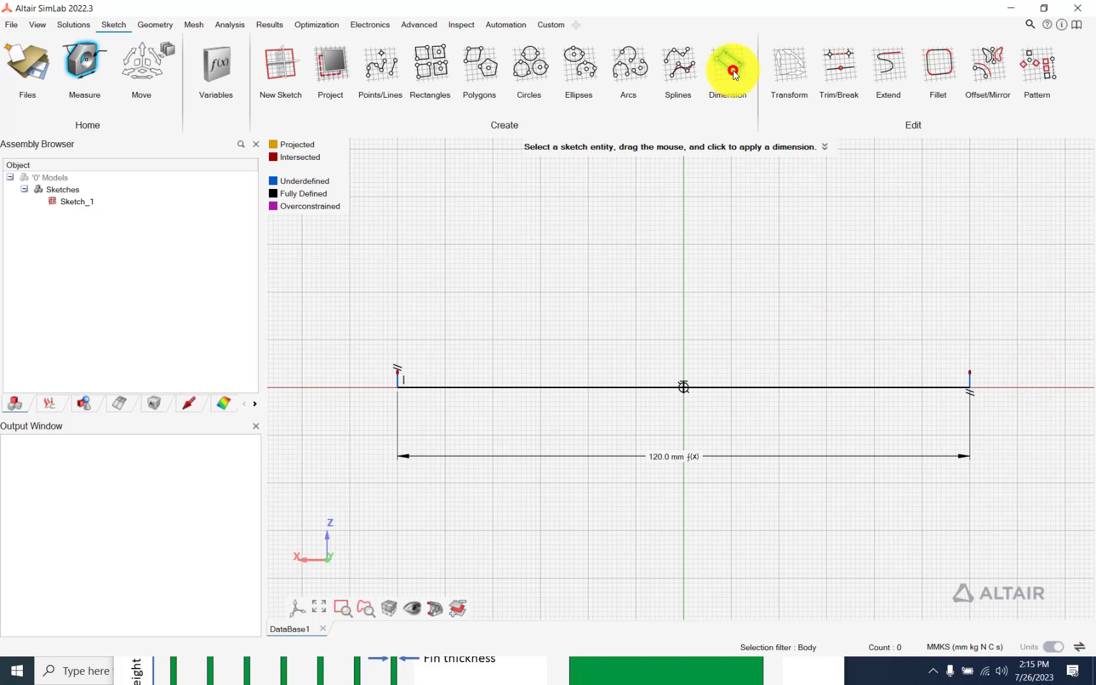
left_click(394, 379)
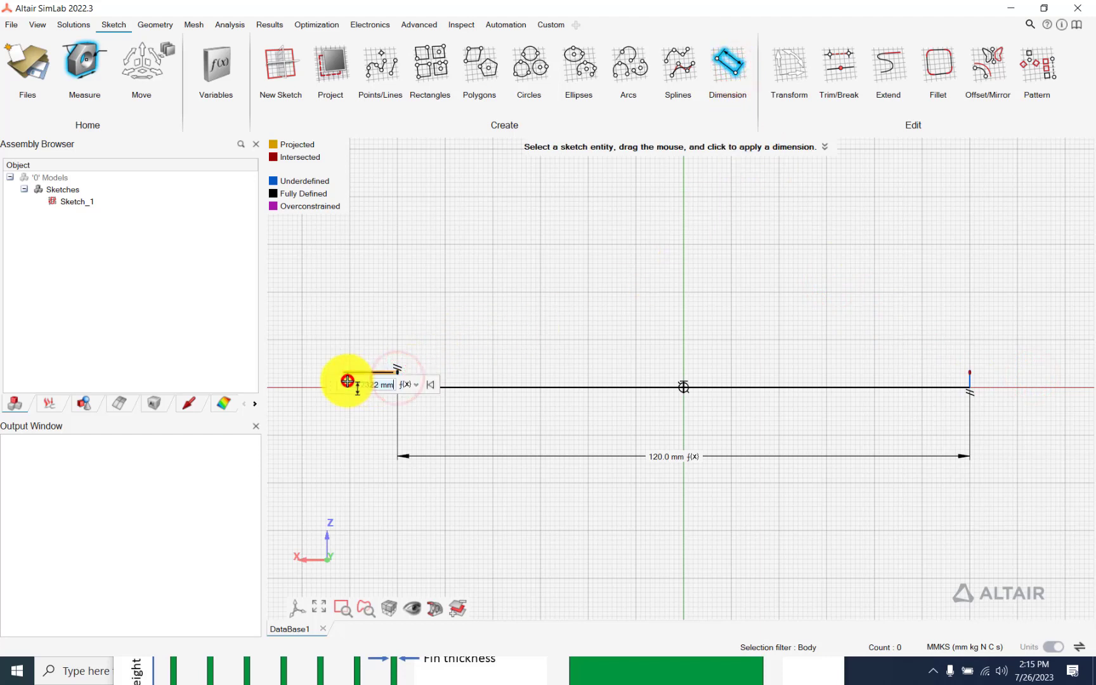
left_click(349, 384)
left_click(412, 388)
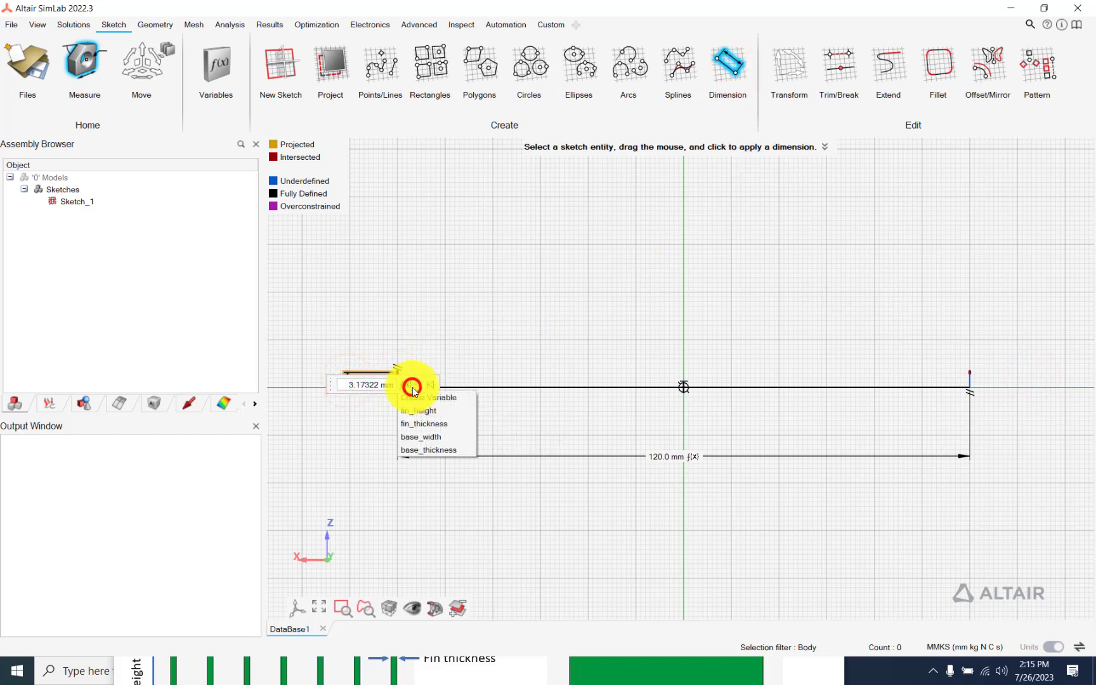
left_click(417, 449)
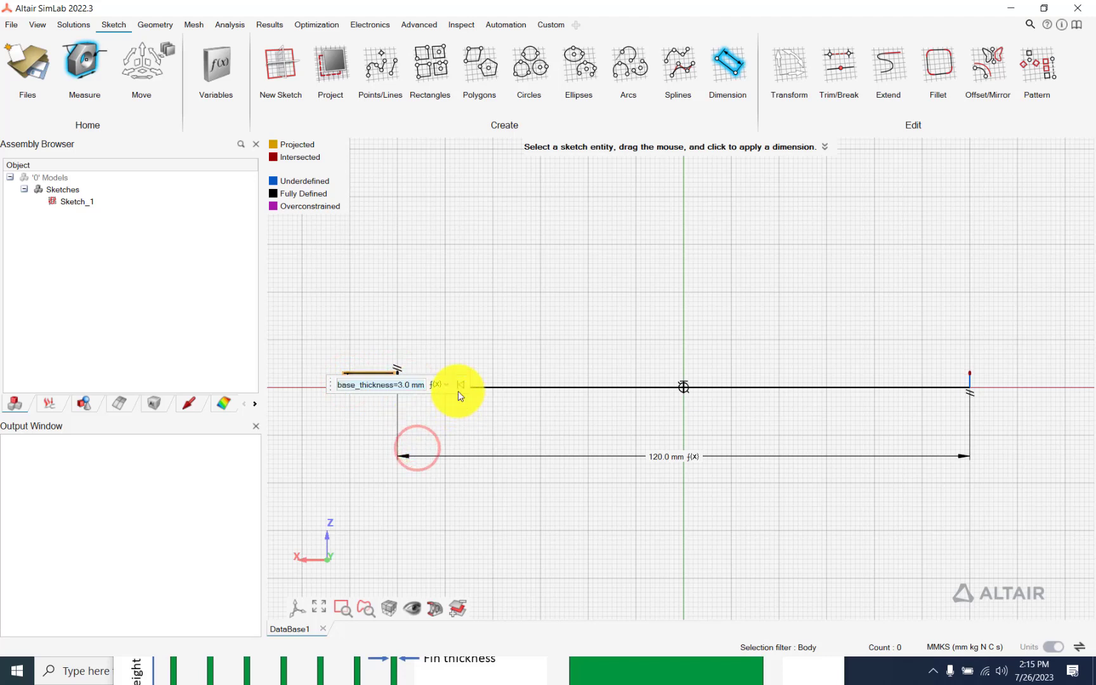
key("Return")
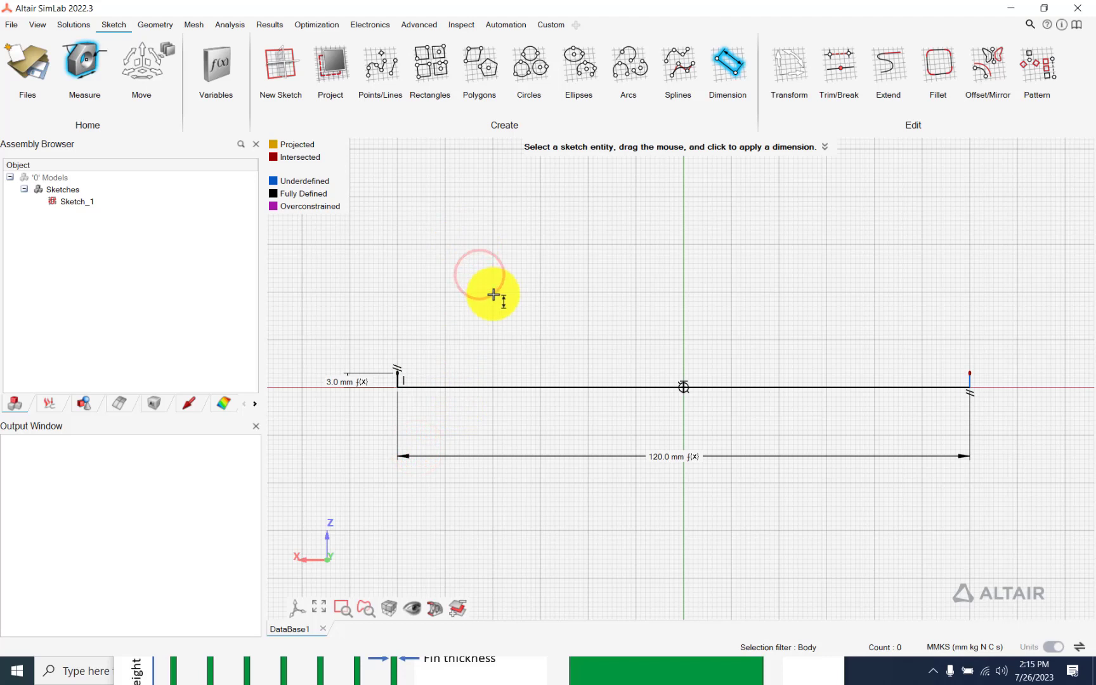
right_click(493, 295)
scroll(536, 327, "down", 3)
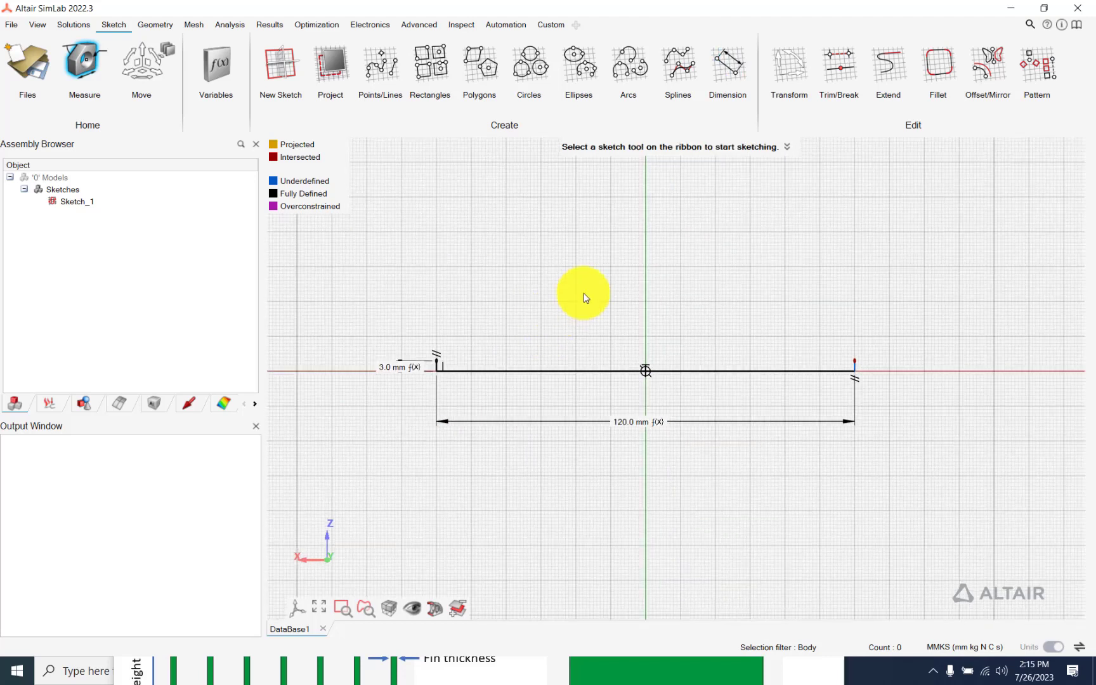
middle_click_drag(585, 298, 562, 404)
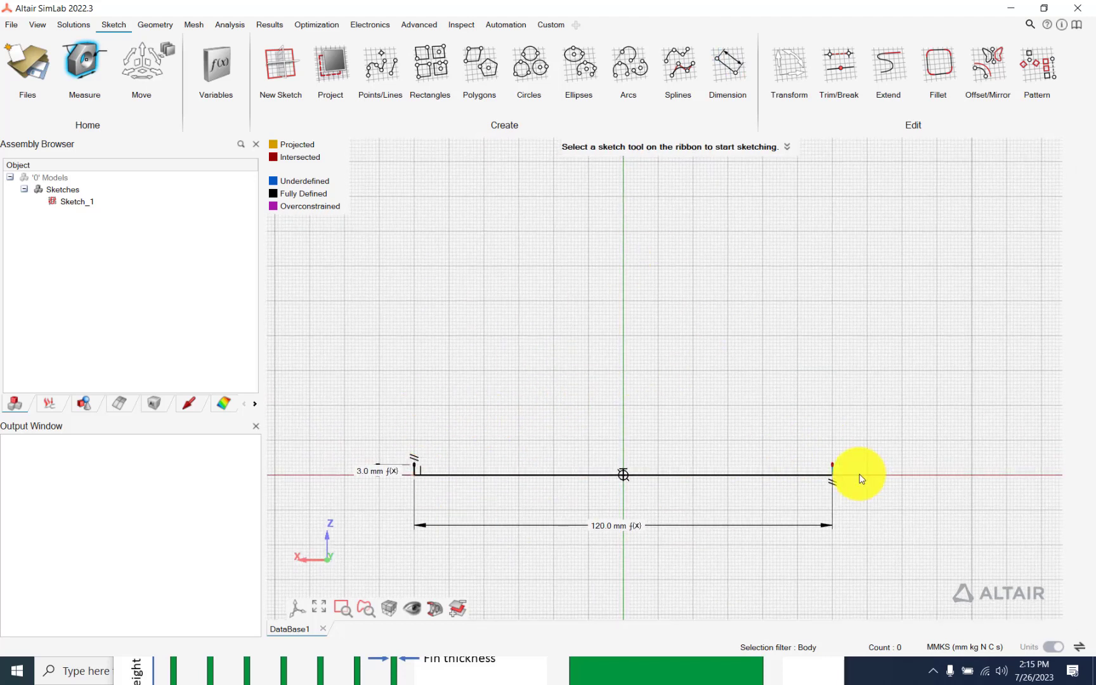
scroll(817, 492, "up", 3)
scroll(815, 489, "down", 2)
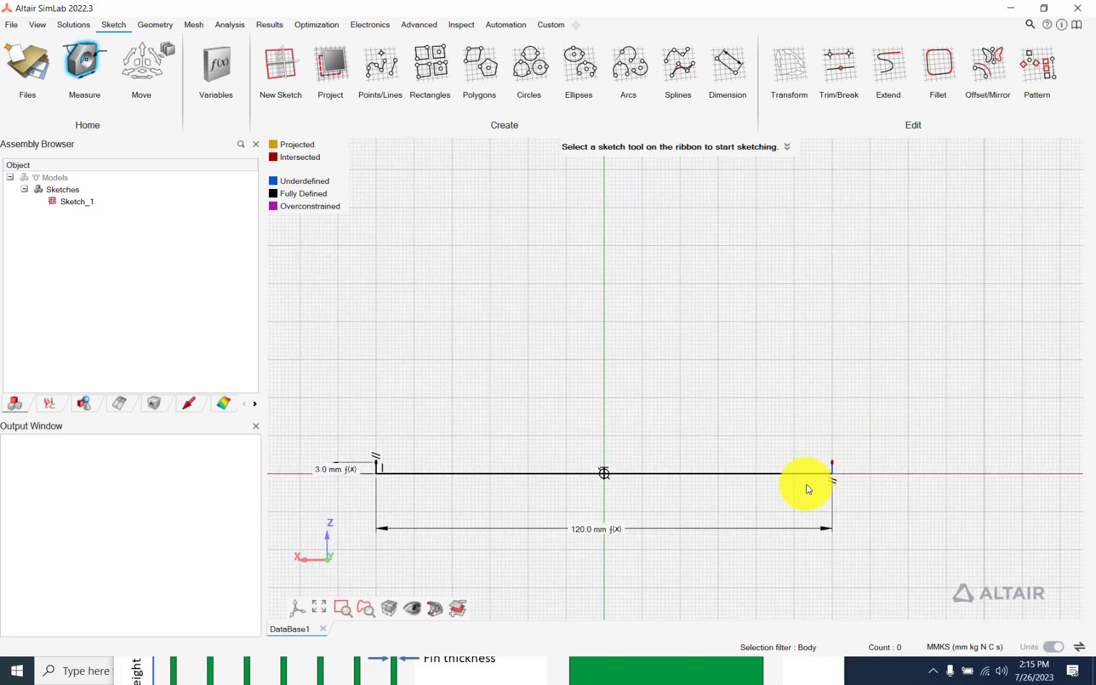
Apply a Vertical constraint to the short upright line at the base line's negative-X end
scroll(812, 477, "up", 1)
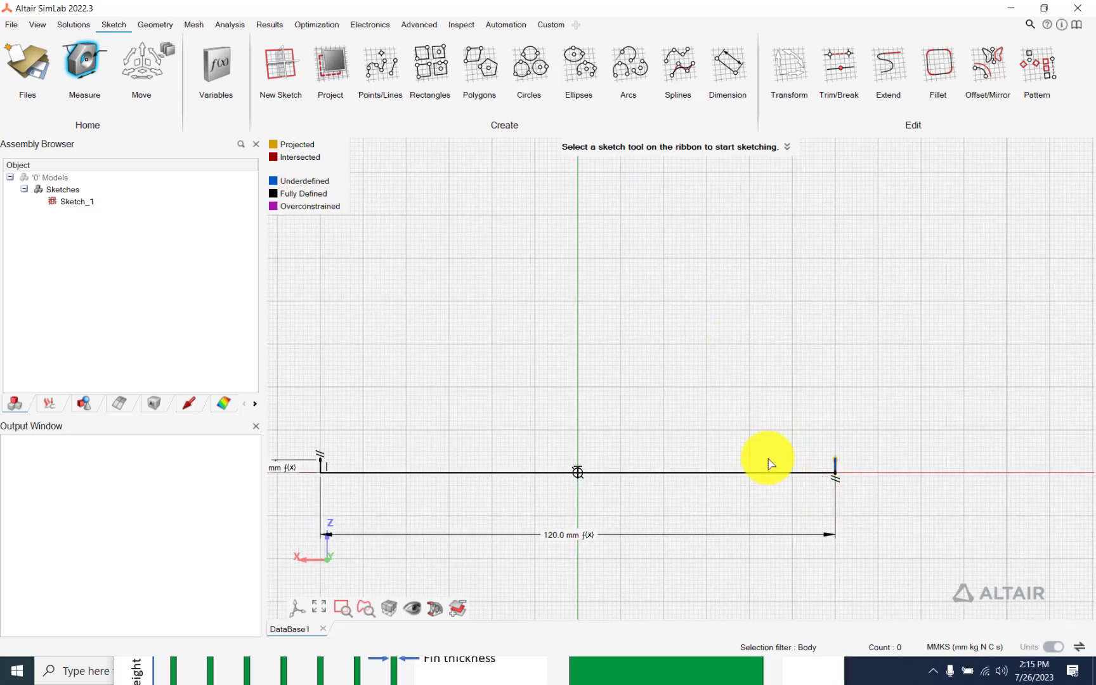
scroll(818, 463, "up", 3)
left_click(895, 442)
right_click(851, 475)
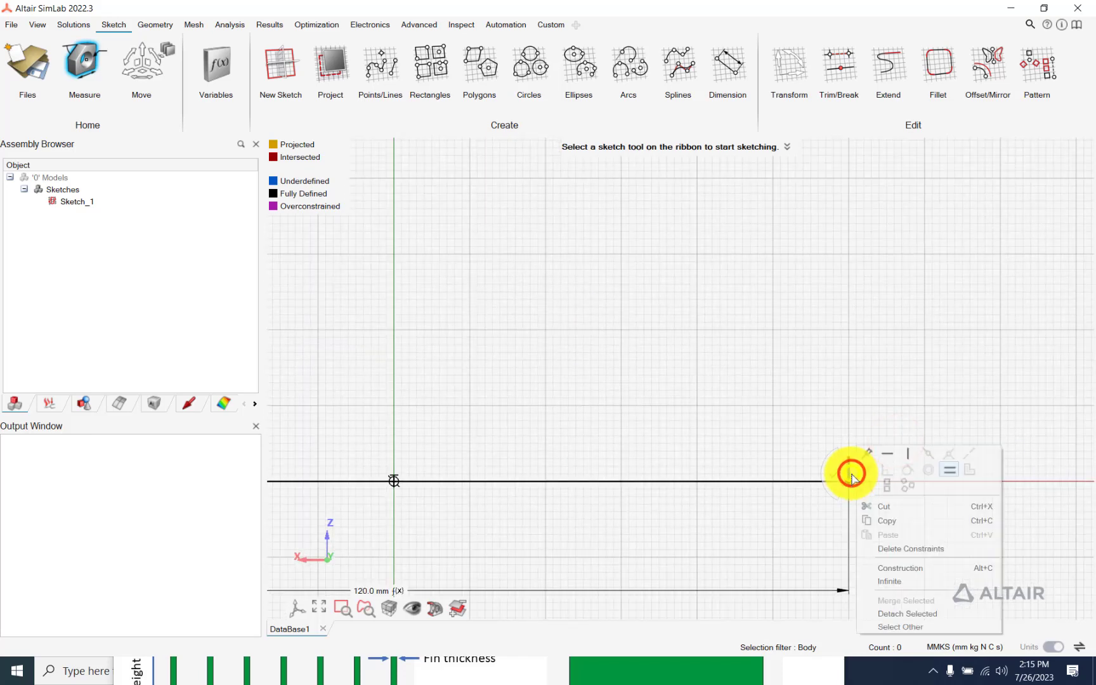
left_click(902, 454)
left_click(857, 403)
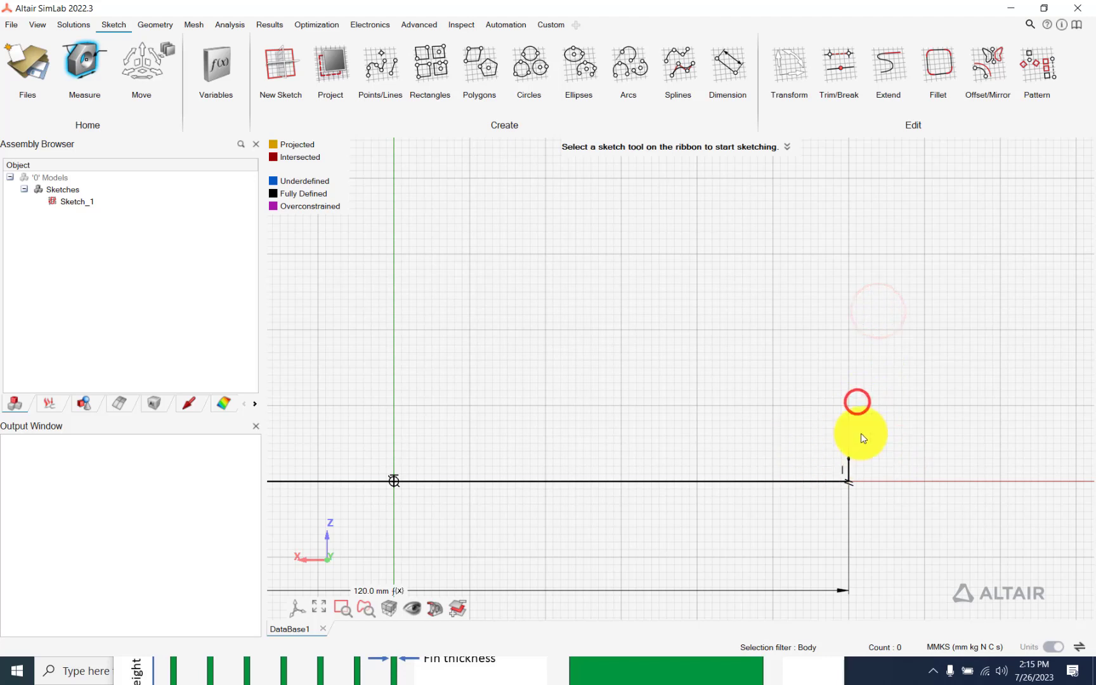
scroll(794, 423, "down", 4)
right_click_drag(708, 389, 729, 418)
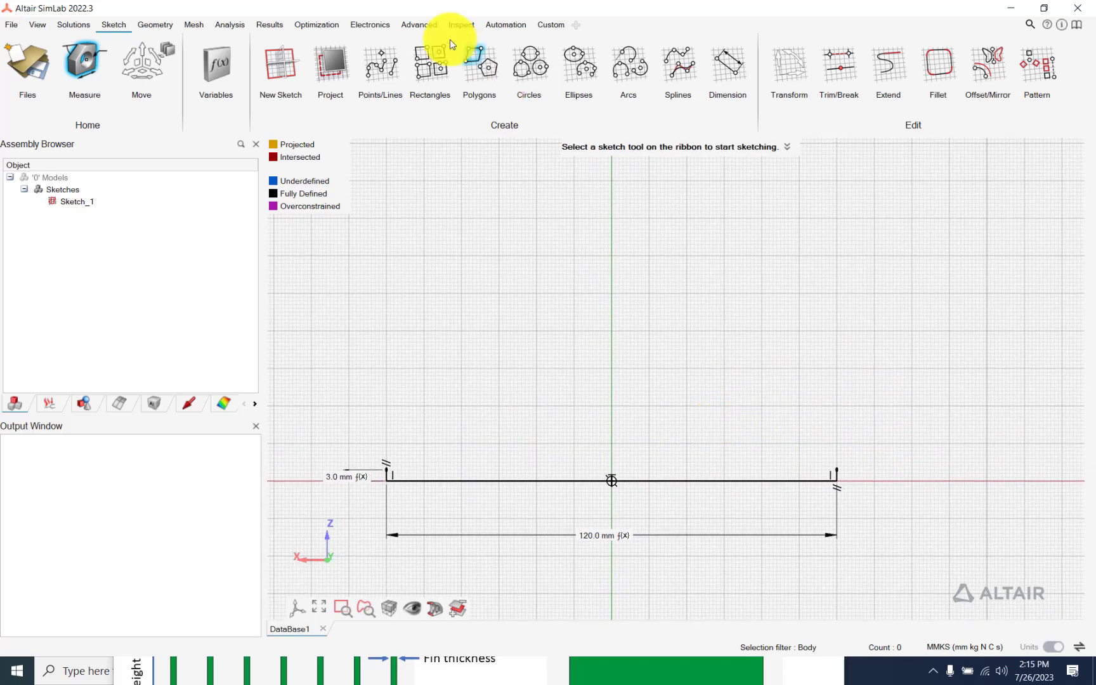
Sketch a vertical fin line about 55 mm long upward from the top of the short line at the positive-X end
left_click(392, 69)
left_click(387, 479)
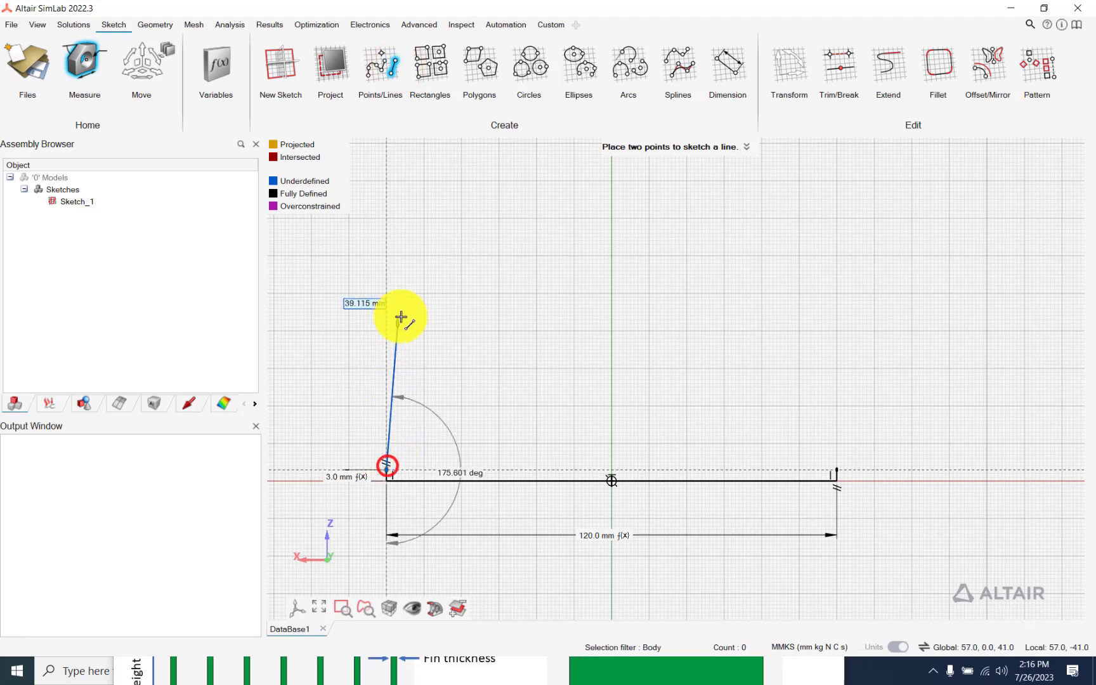
scroll(388, 266, "down", 1)
scroll(388, 266, "down", 1)
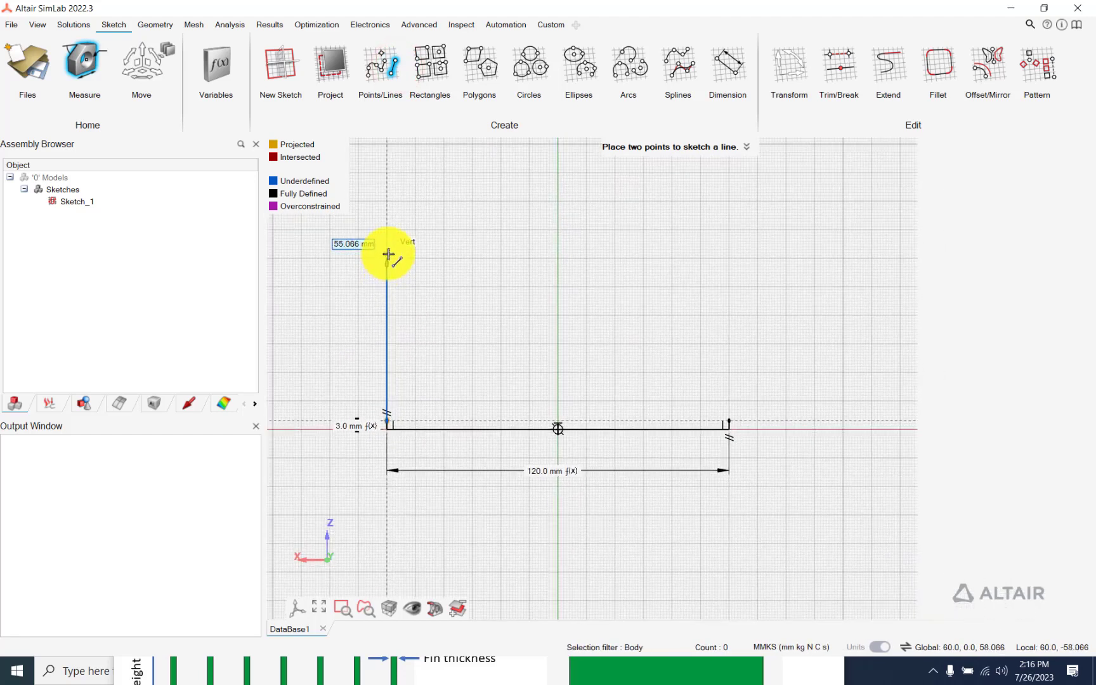
left_click(388, 254)
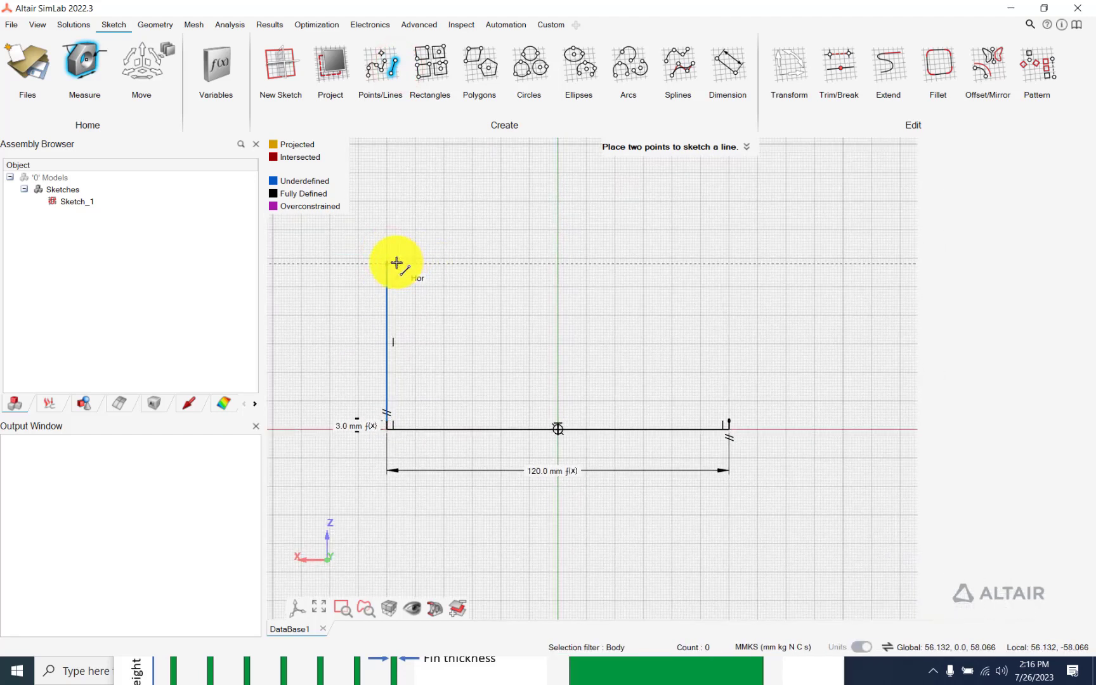
scroll(376, 270, "up", 2)
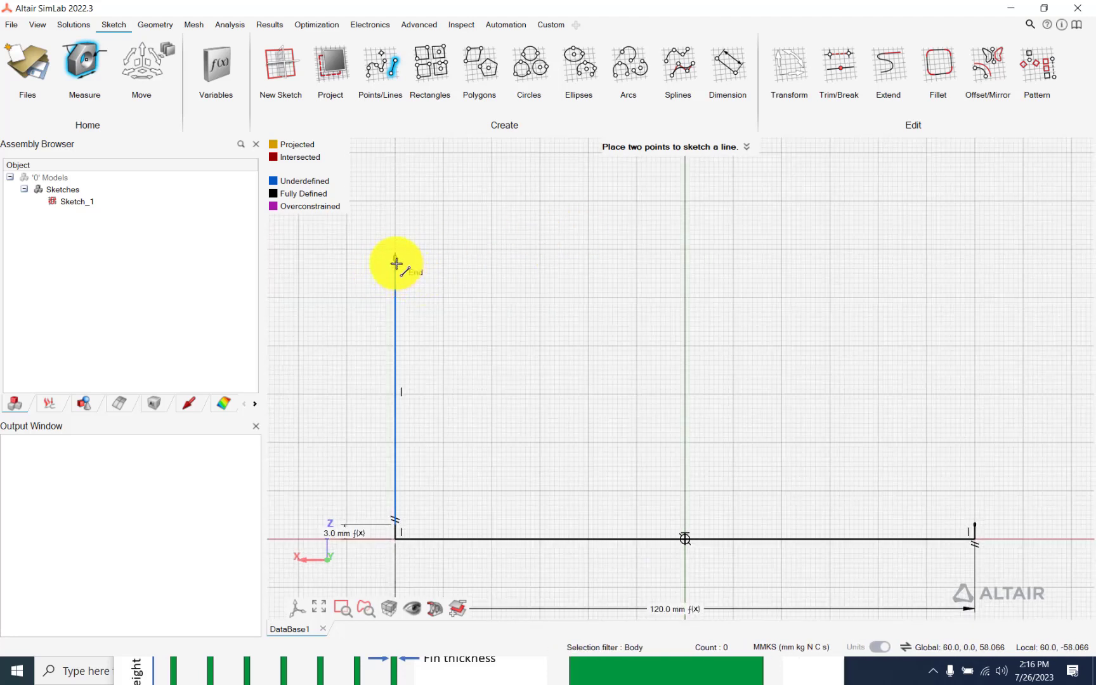
Outline the fin's top with a horizontal line about 3.5 mm long and its inner side with a vertical line down to the base-thickness level
left_click(395, 262)
left_click(413, 257)
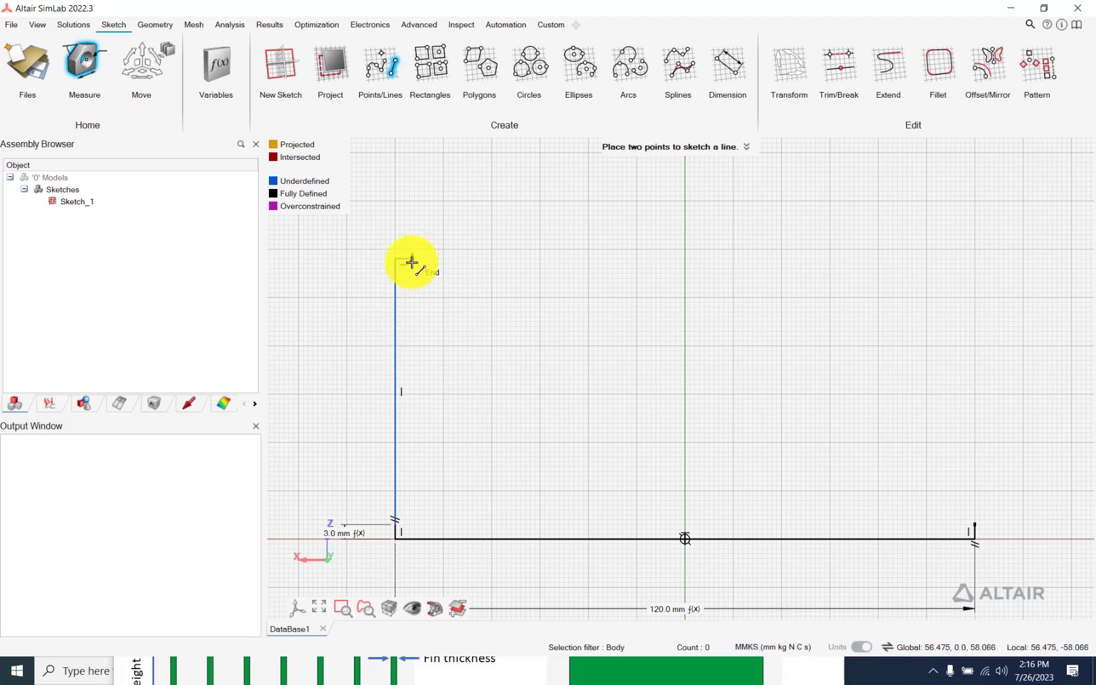
left_click(412, 520)
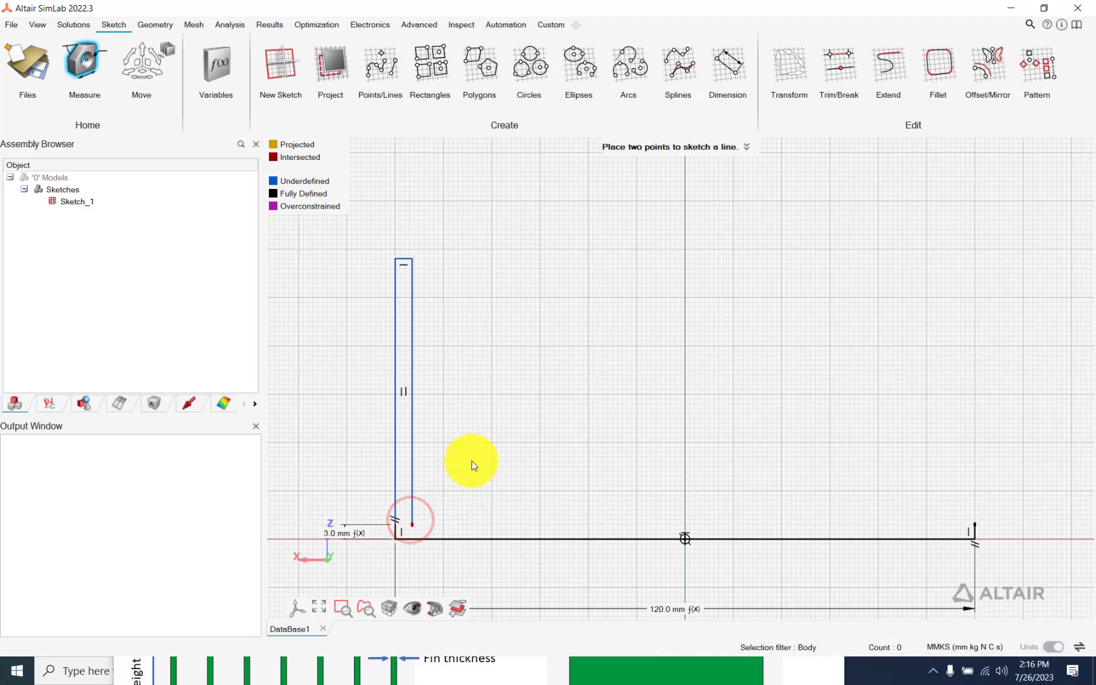
key("Escape")
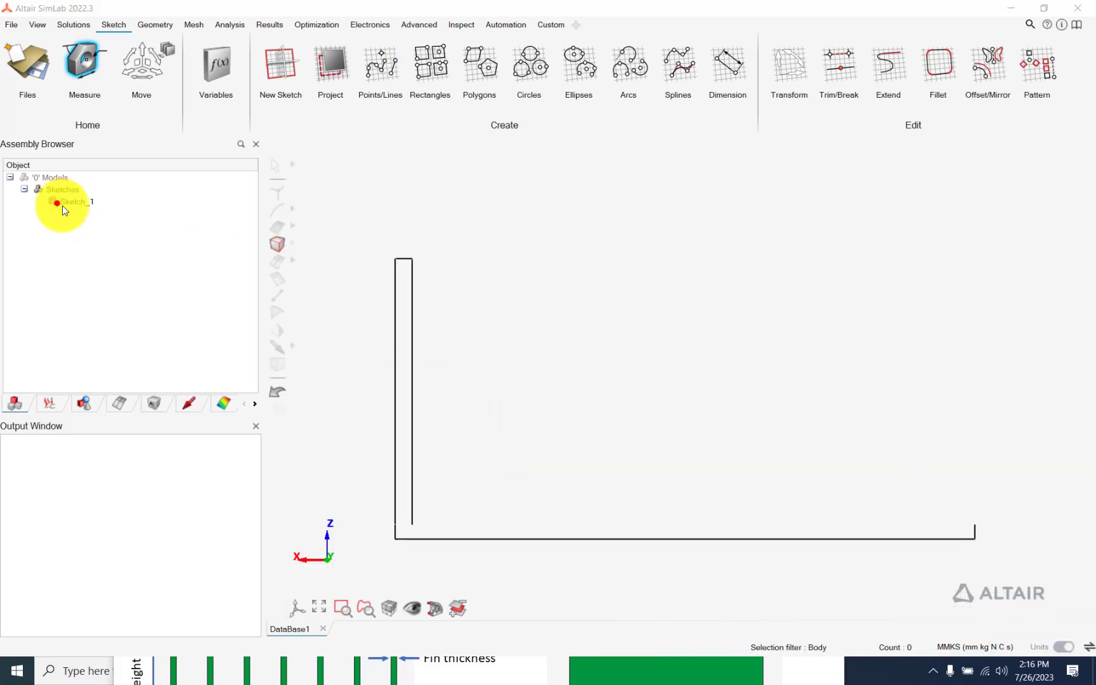
Reopen Sketch_1 for editing
left_click(73, 203)
right_click(77, 205)
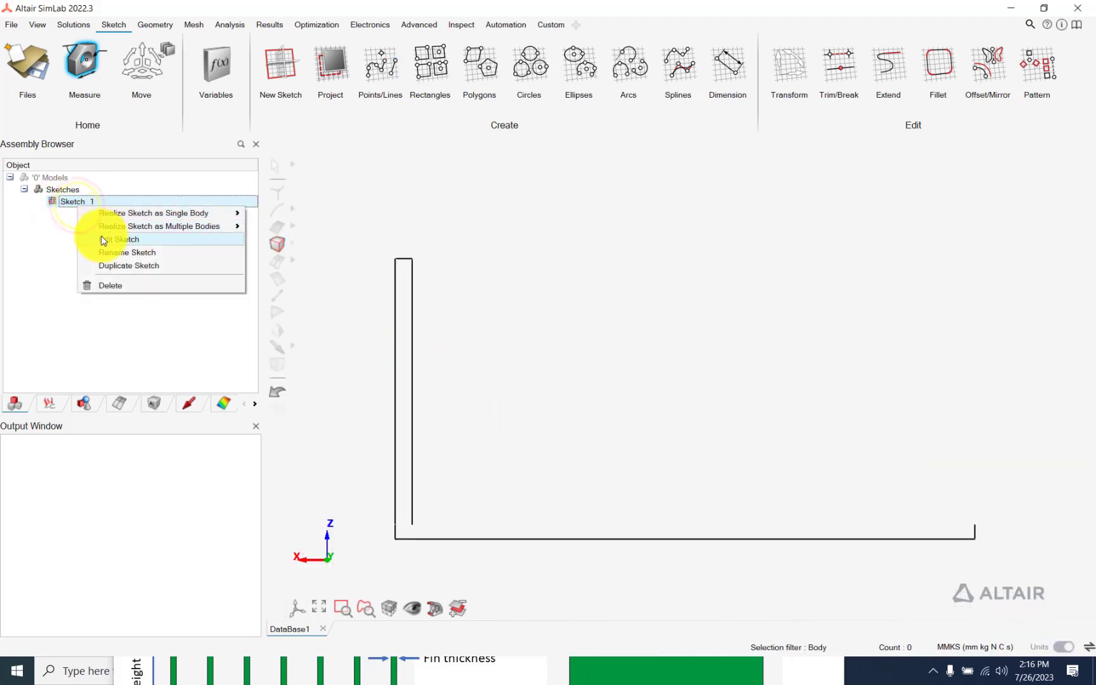
left_click(101, 239)
left_click(536, 357)
scroll(535, 355, "down", 2)
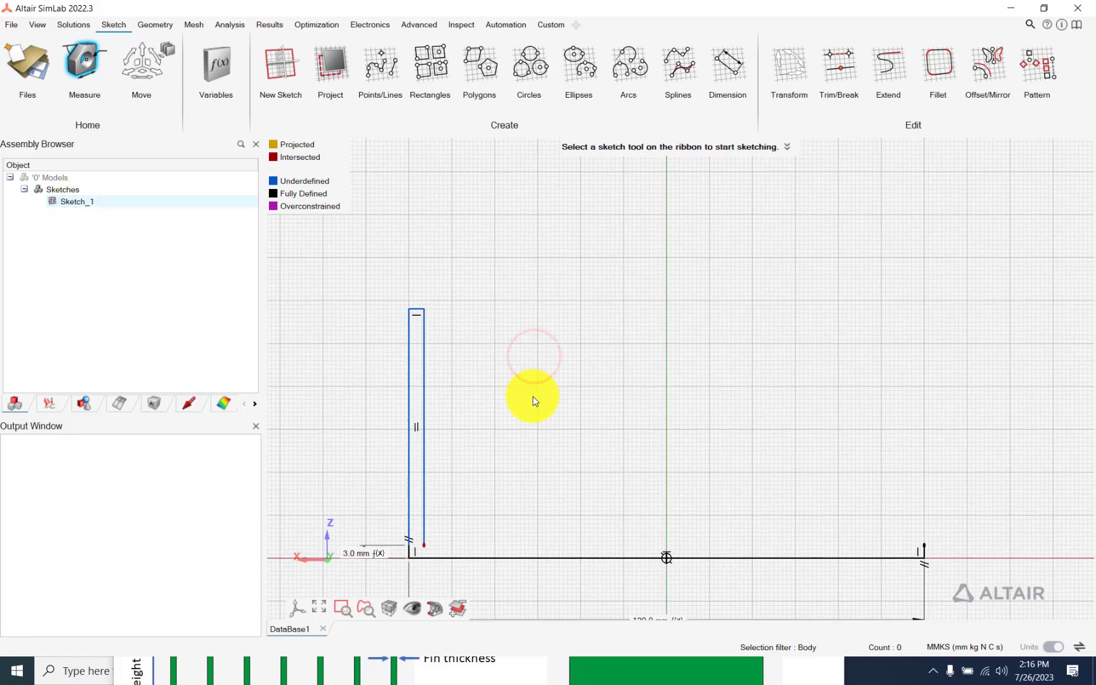
Apply an Equal constraint between the two tall vertical lines of the positive-X fin
left_click(410, 364)
right_click(420, 367)
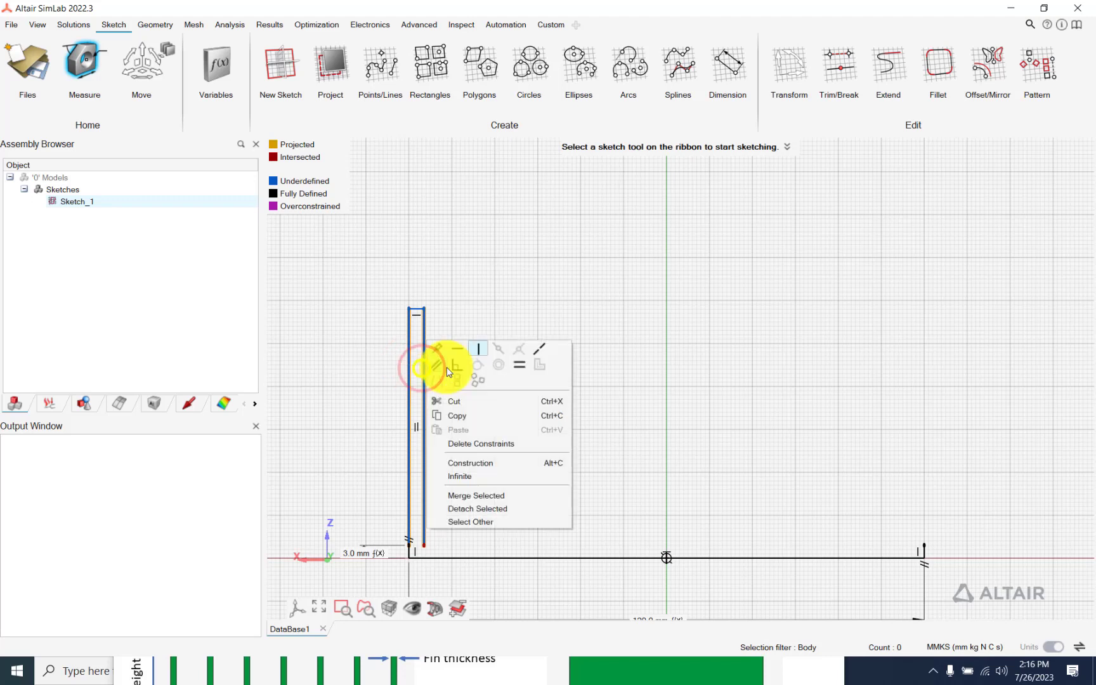
left_click(511, 363)
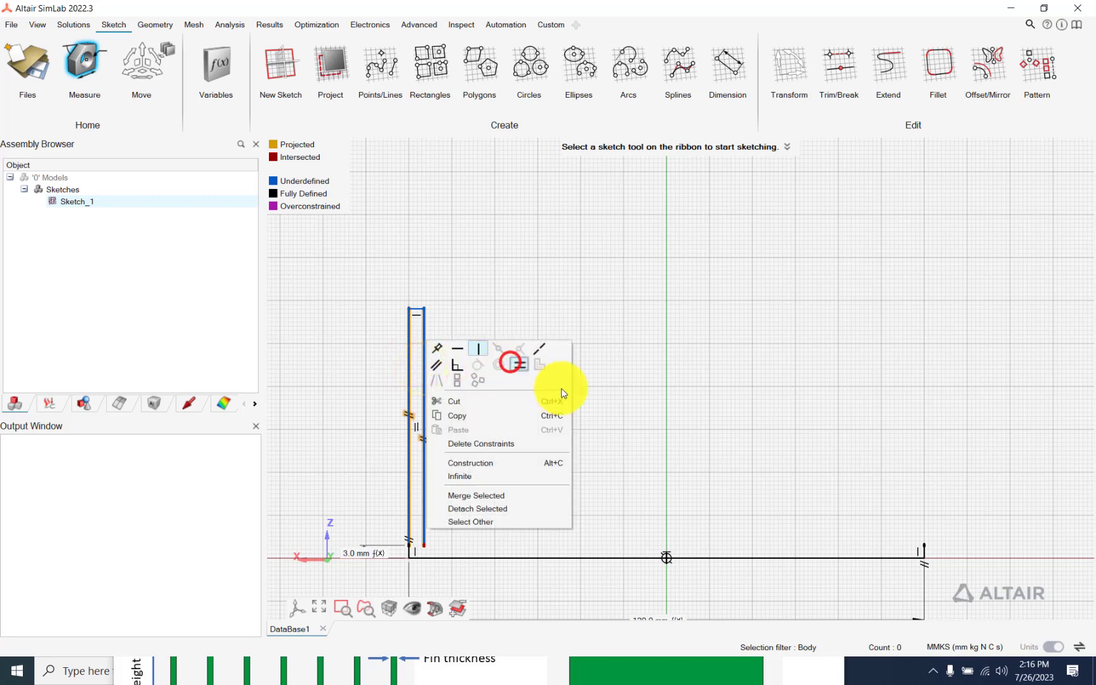
left_click(588, 294)
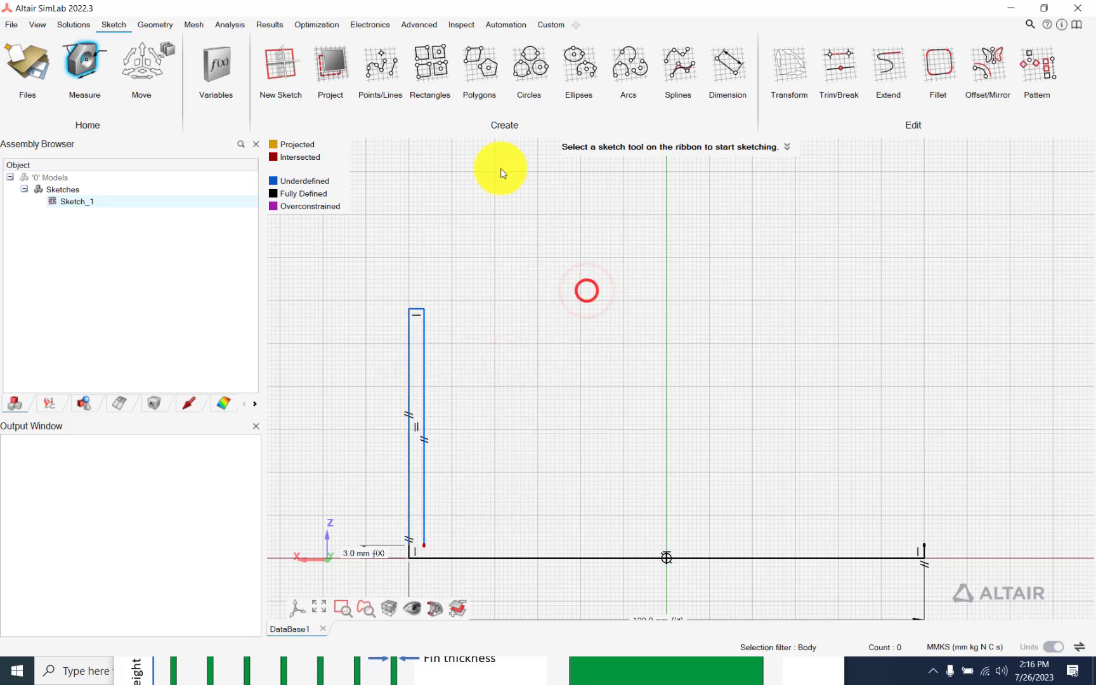
Dimension the outer vertical line of the positive-X fin and drive its length with the fin_height variable
left_click(723, 73)
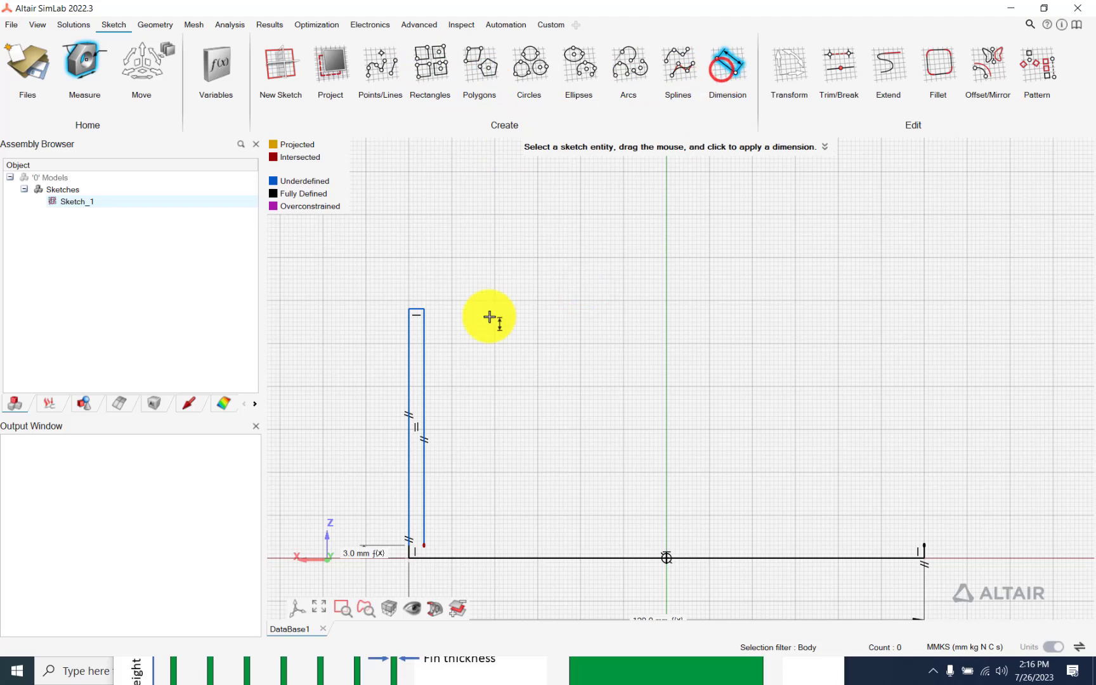
left_click(408, 377)
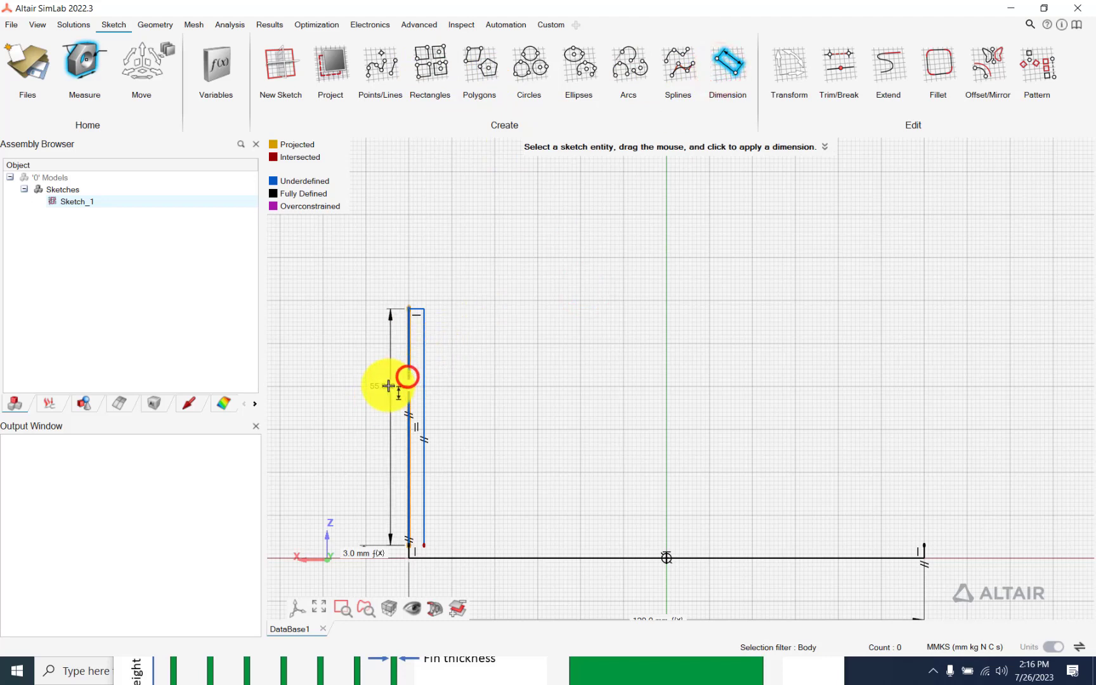
left_click(349, 388)
left_click(403, 391)
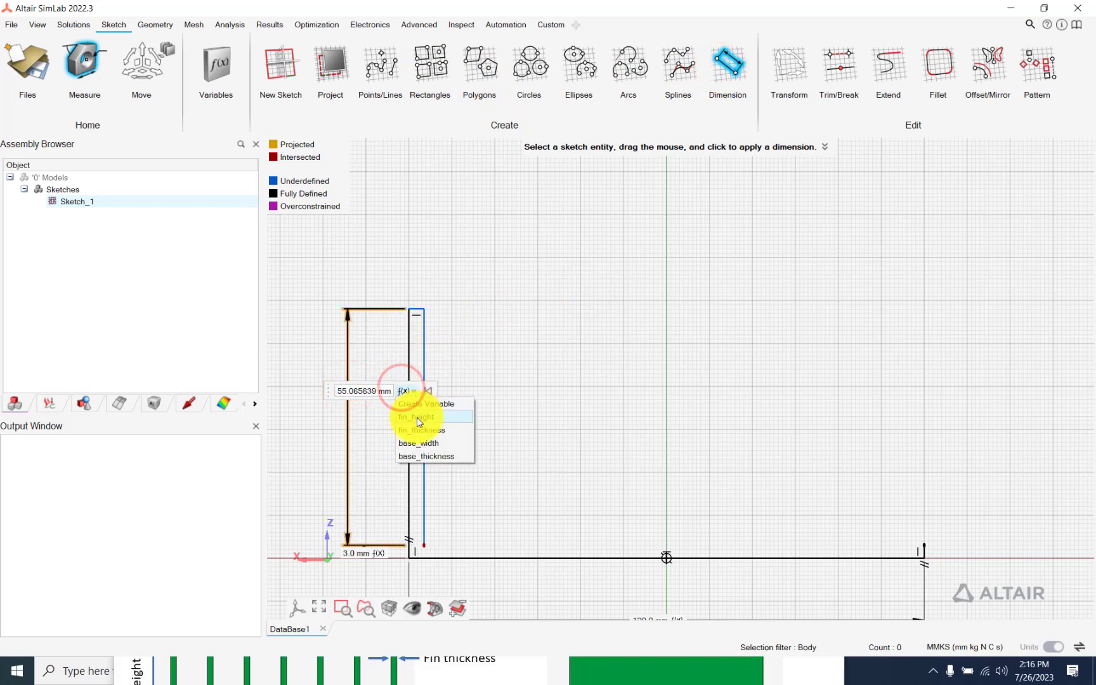
left_click(417, 417)
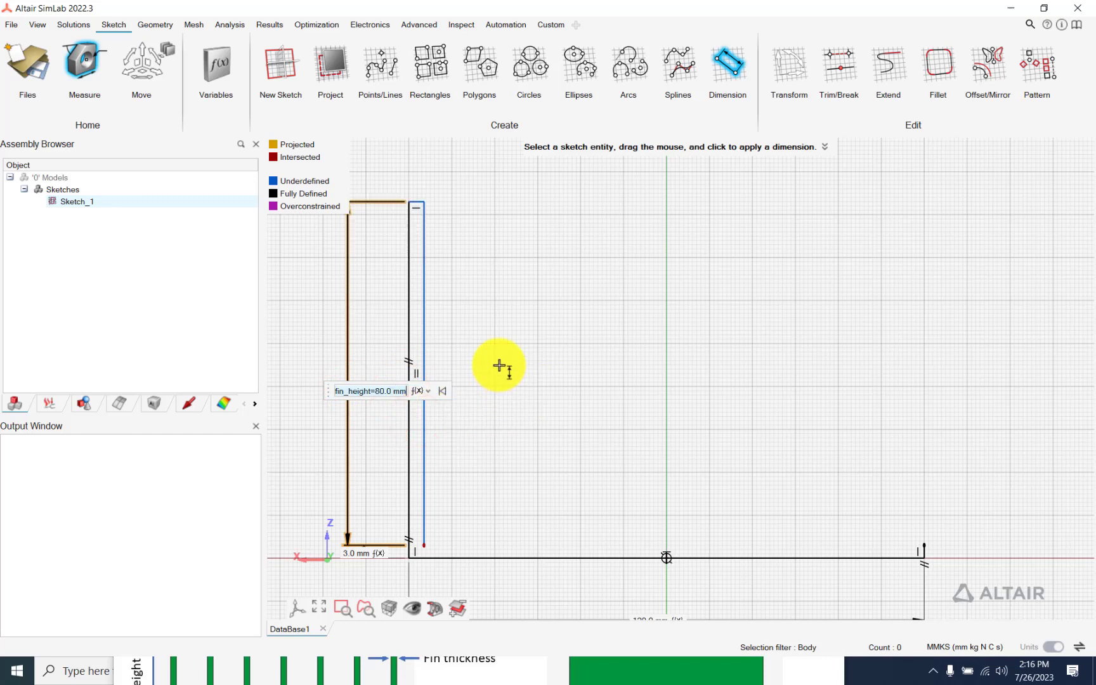
key("Return")
key("Escape")
Dimension the short top line of the positive-X fin and drive its length with the fin_thickness variable
right_click_drag(489, 334, 512, 435)
left_click(724, 66)
scroll(446, 332, "up", 4)
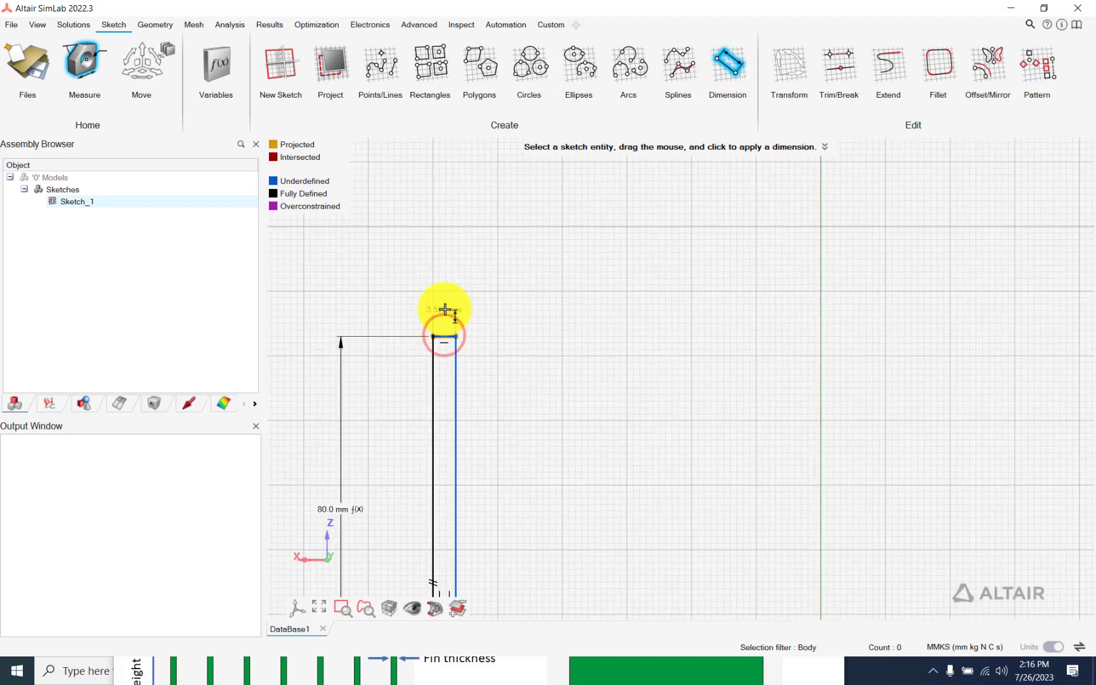
left_click(445, 309)
left_click(503, 312)
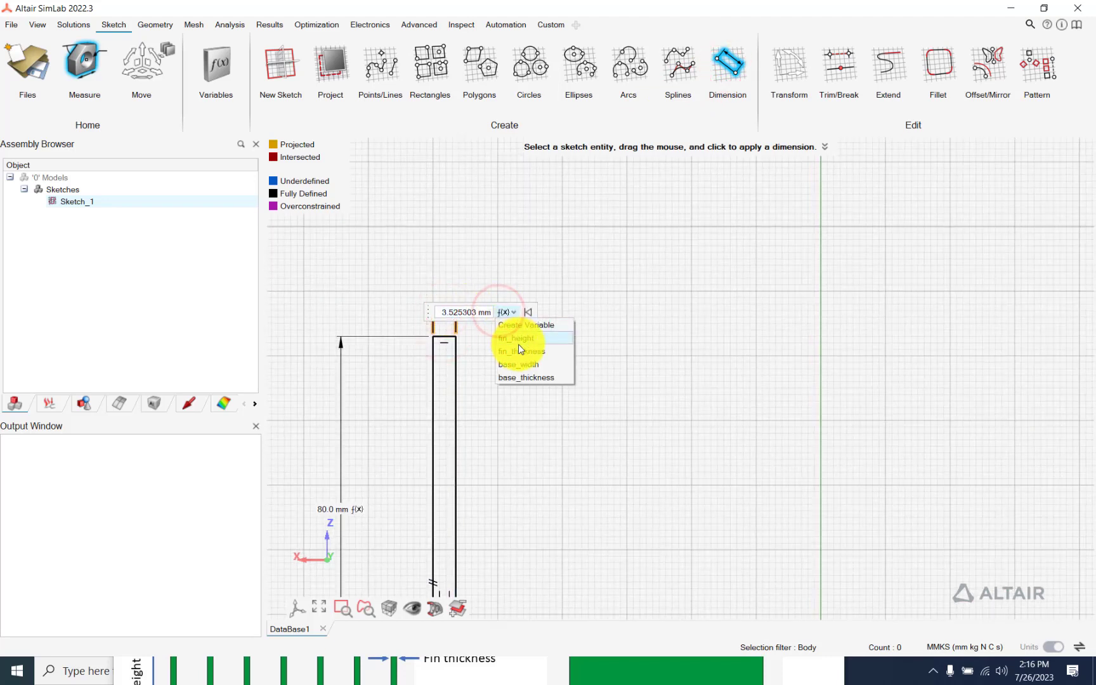
left_click(522, 366)
left_click(528, 312)
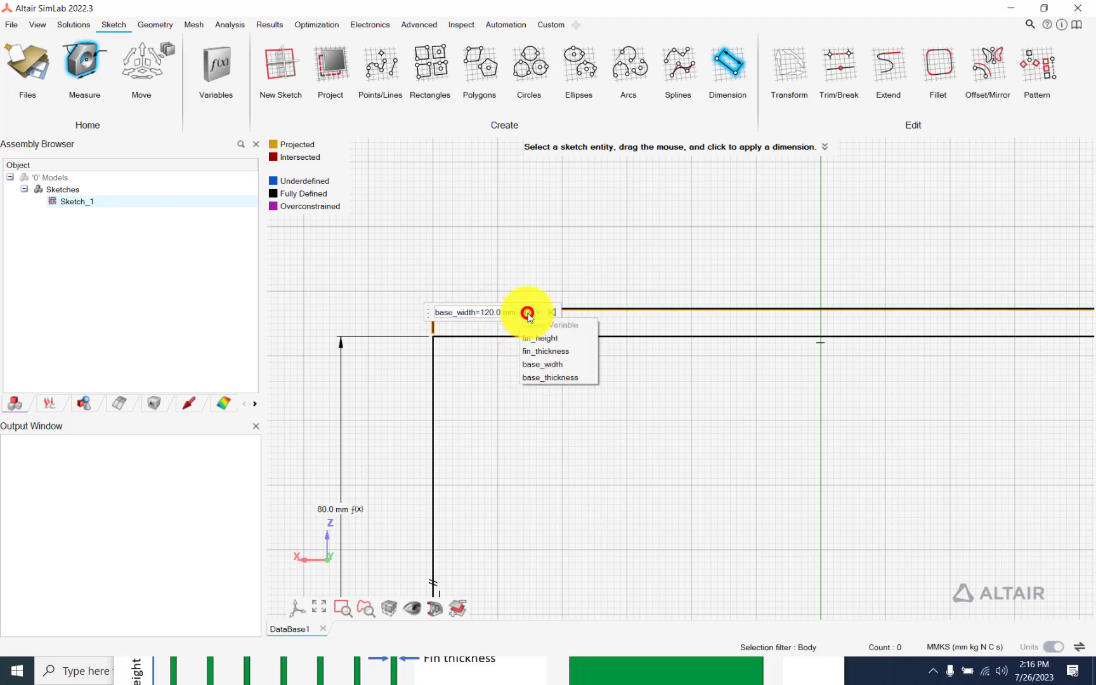
left_click(545, 349)
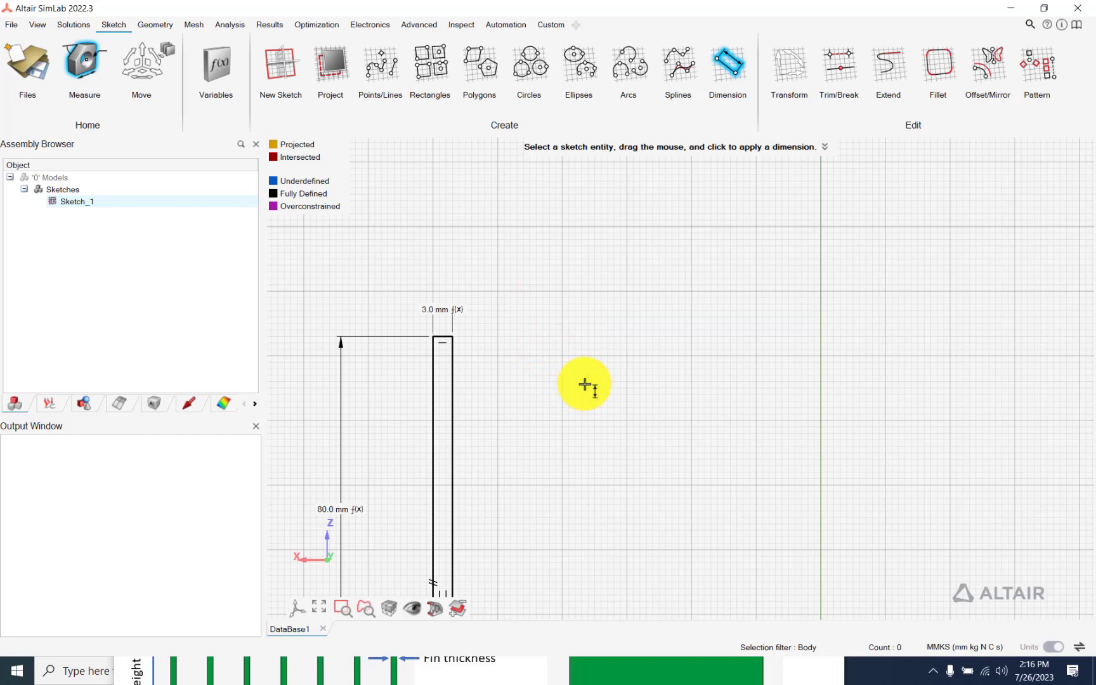
Sketch a line from the top of the short negative-X line and reposition its free end straight above, level with the existing fin's top
scroll(658, 387, "down", 5)
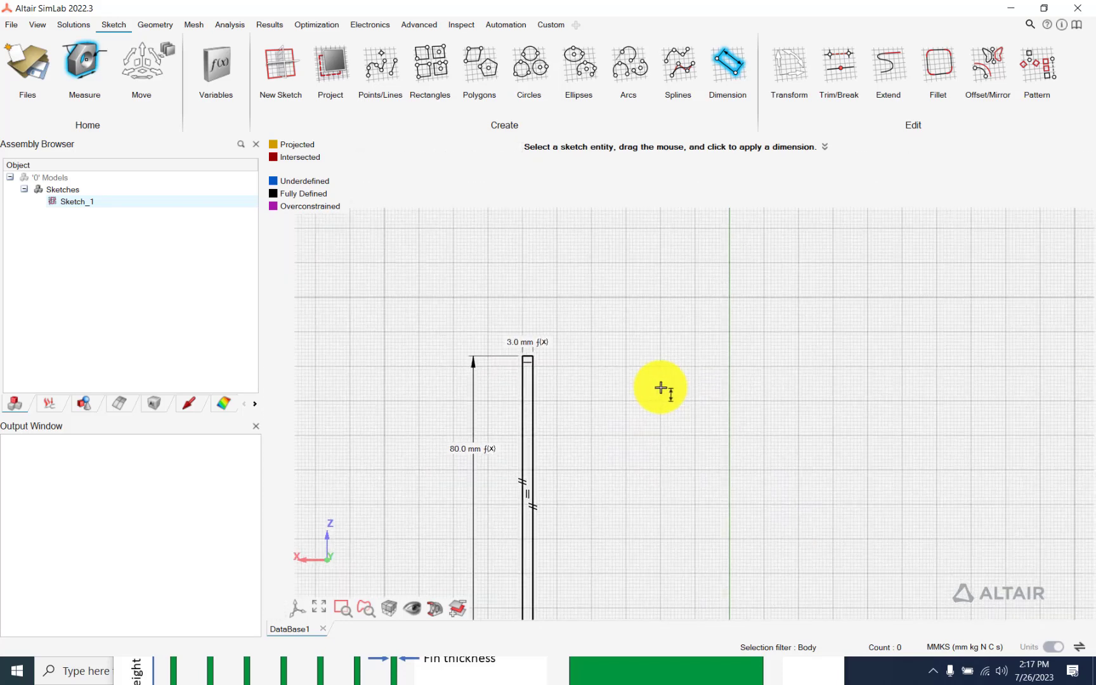
mouse_move(705, 403)
right_mouse_down()
mouse_move(625, 360)
mouse_move(578, 391)
right_mouse_up()
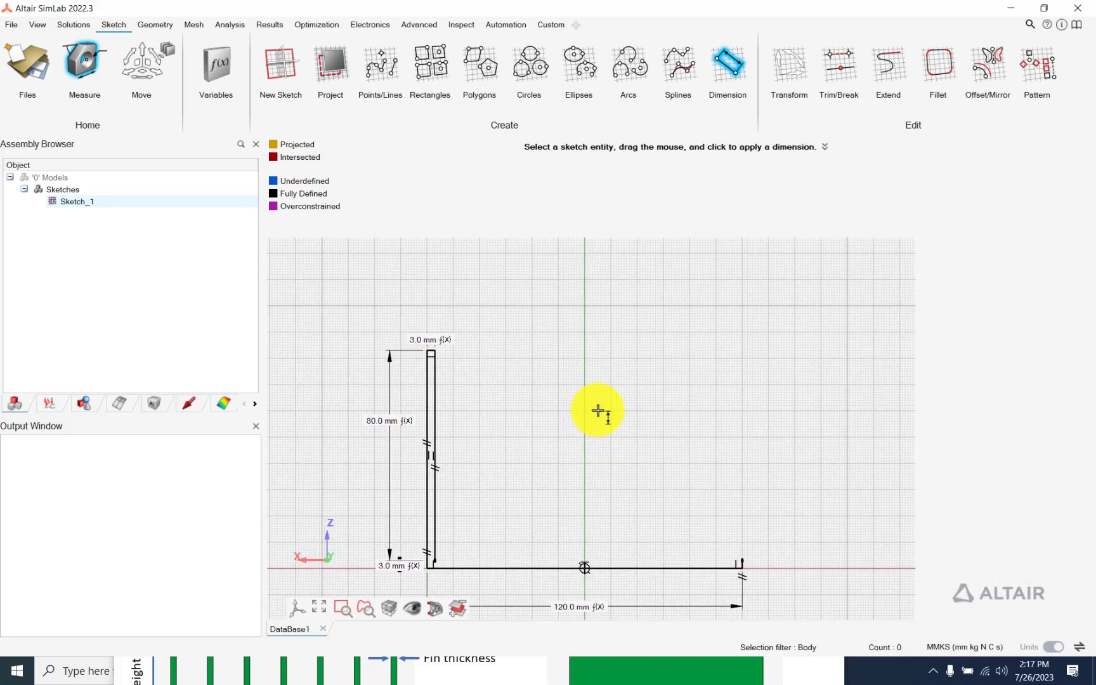
left_click(729, 70)
left_click(389, 63)
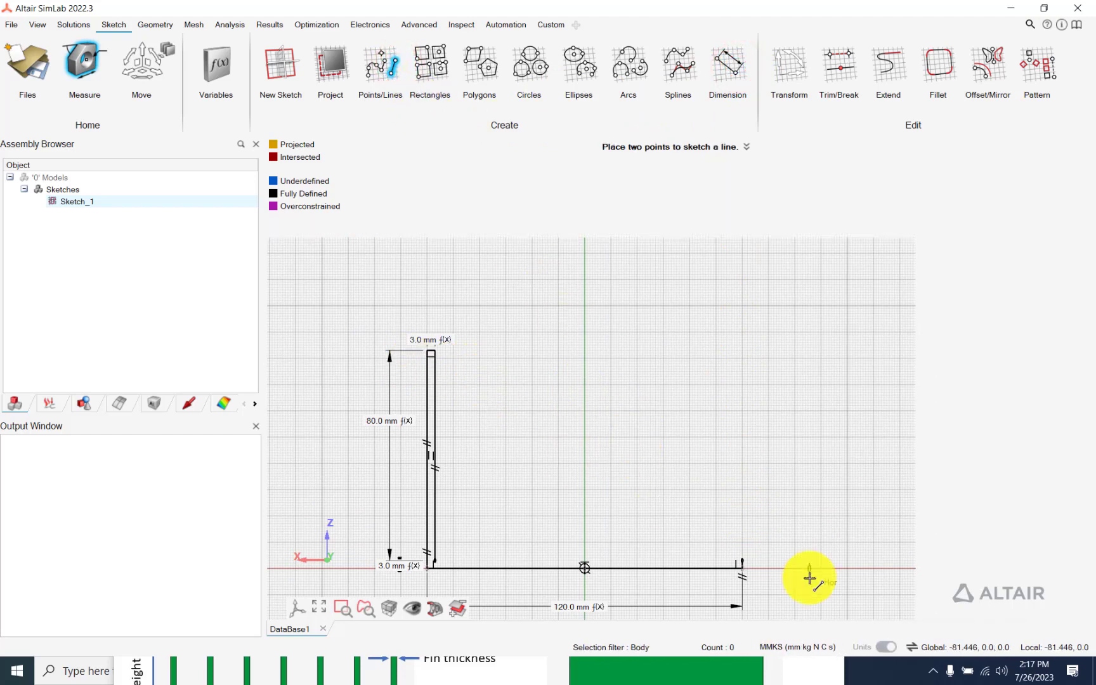
scroll(733, 534, "up", 3)
left_click(732, 536)
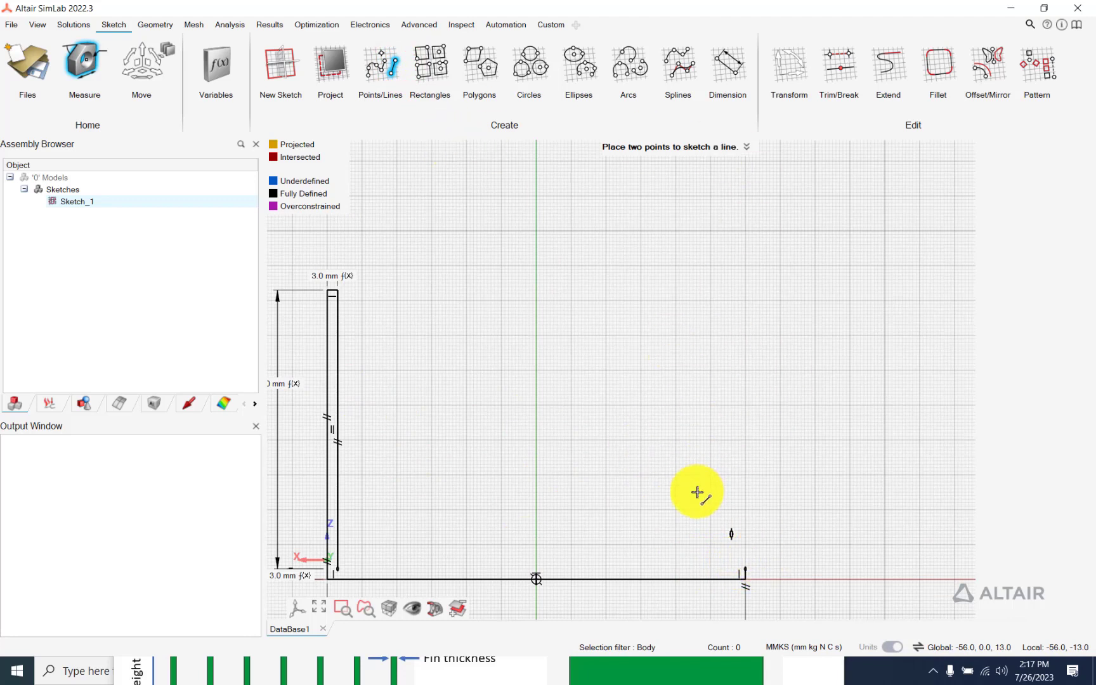
left_click(746, 569)
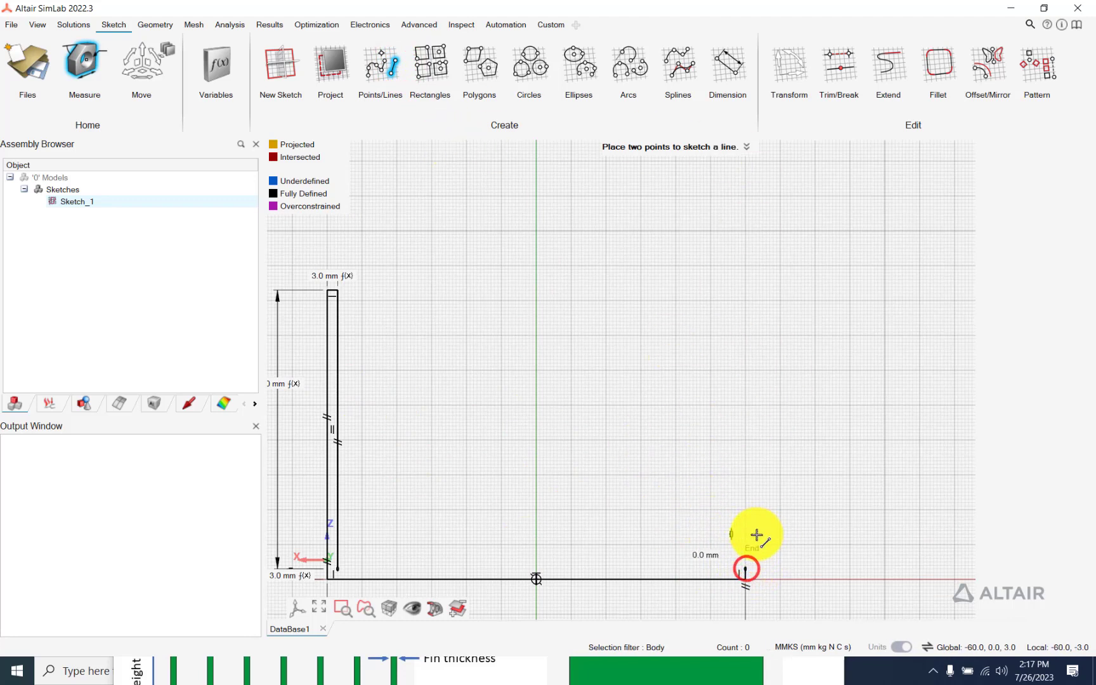
left_click(743, 465)
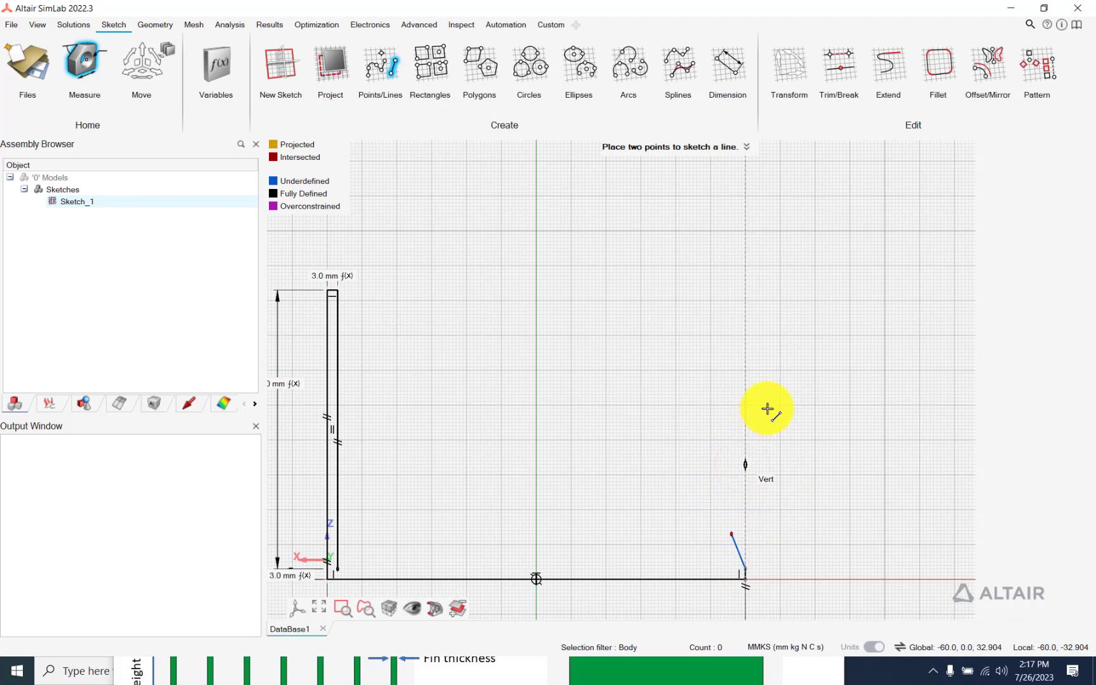
key("Escape")
mouse_move(733, 535)
left_mouse_down()
mouse_move(717, 430)
mouse_move(749, 294)
left_mouse_up()
left_click(821, 340)
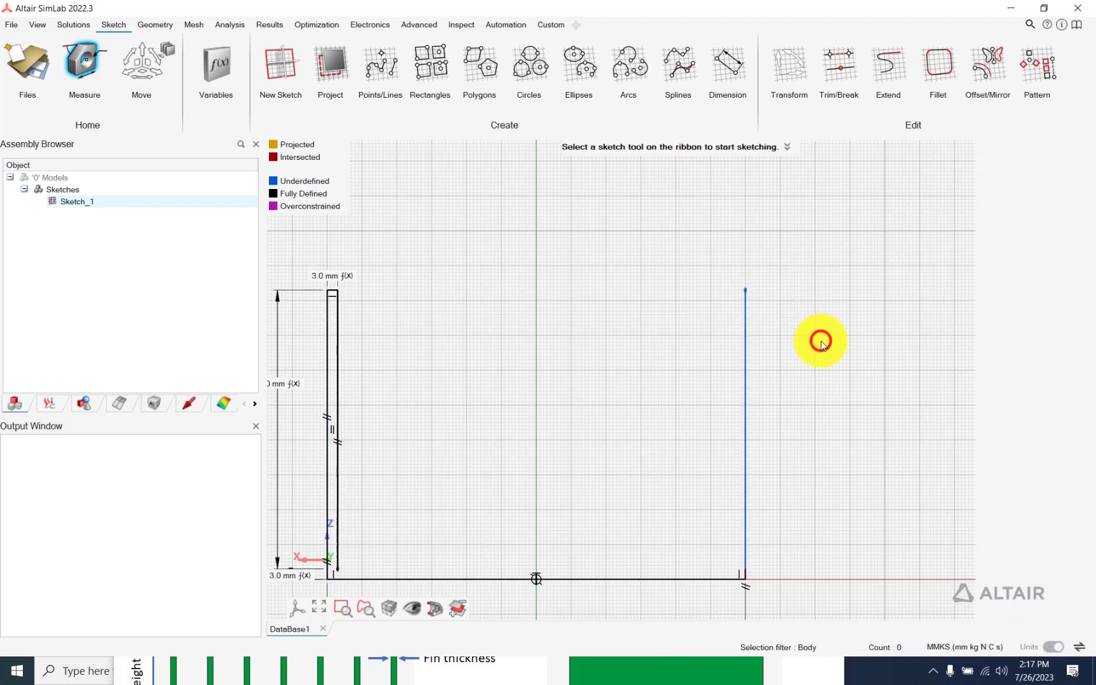
right_click(746, 361)
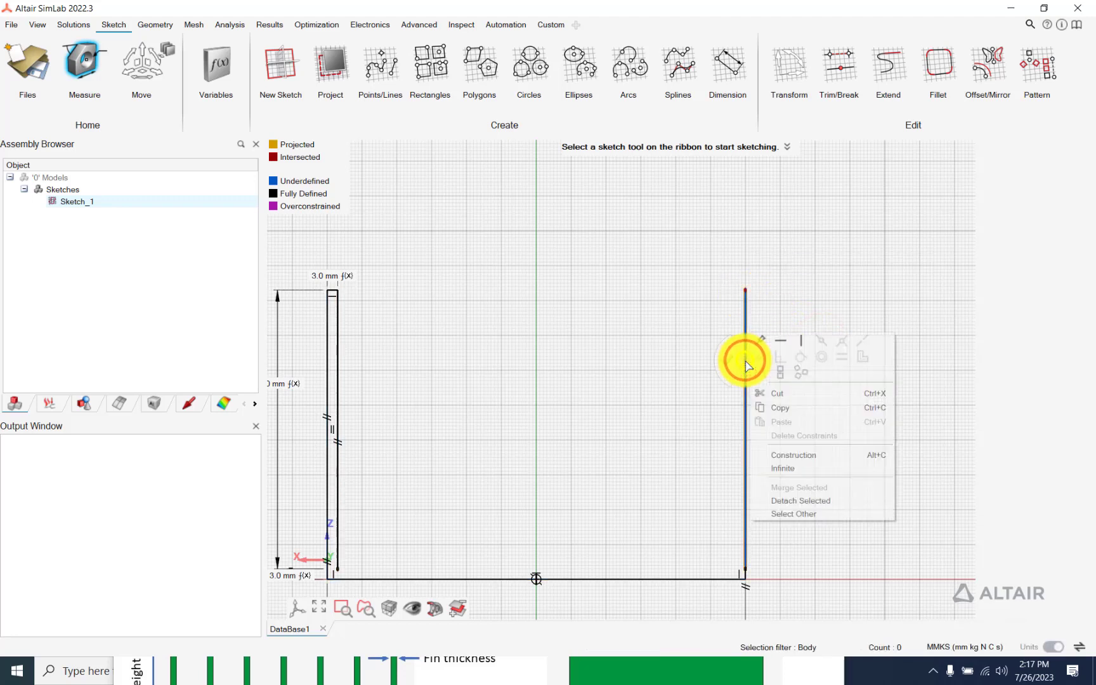
left_click(806, 287)
left_click(710, 220)
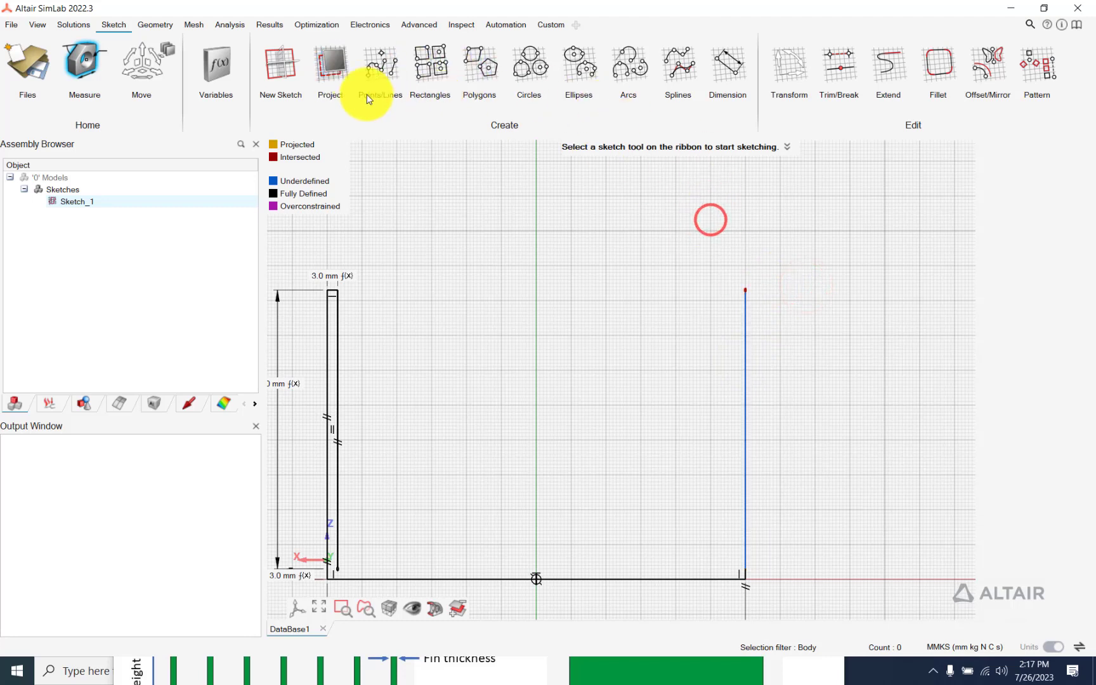
Sketch the short top line and the inner vertical line of the negative-X fin, ending at base thickness height
left_click(387, 68)
left_click(746, 290)
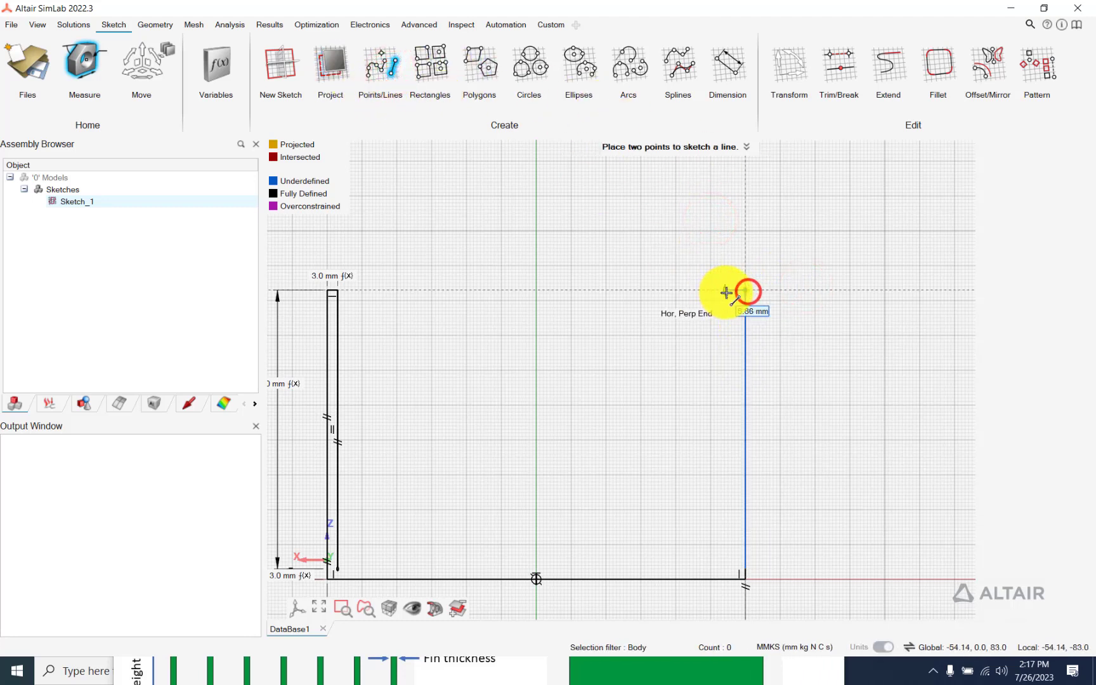
left_click(734, 292)
left_click(733, 569)
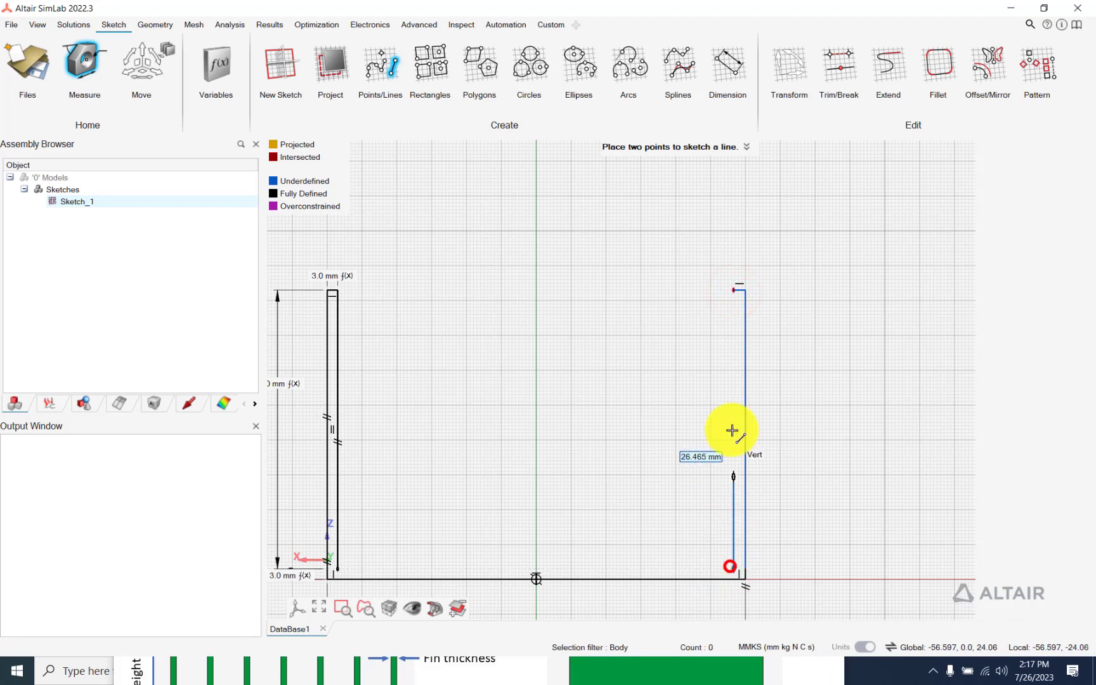
left_click(734, 291)
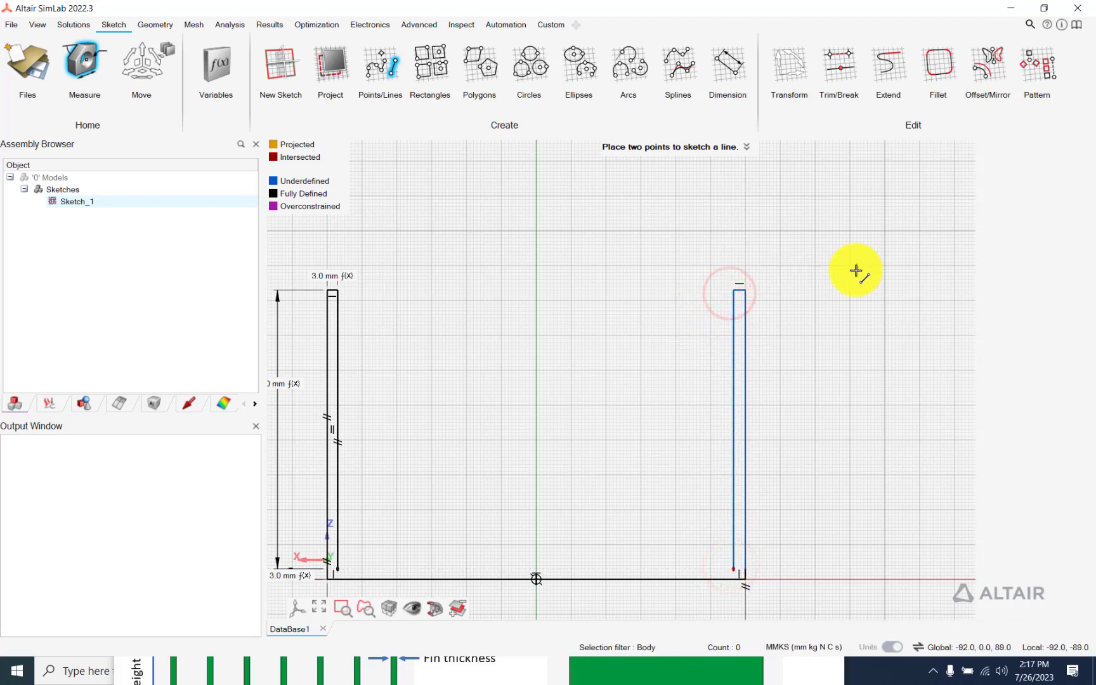
key("Escape")
Dimension the outer vertical line of the negative-X fin and drive its length with the fin_height variable
scroll(732, 395, "up", 1)
scroll(733, 396, "down", 3)
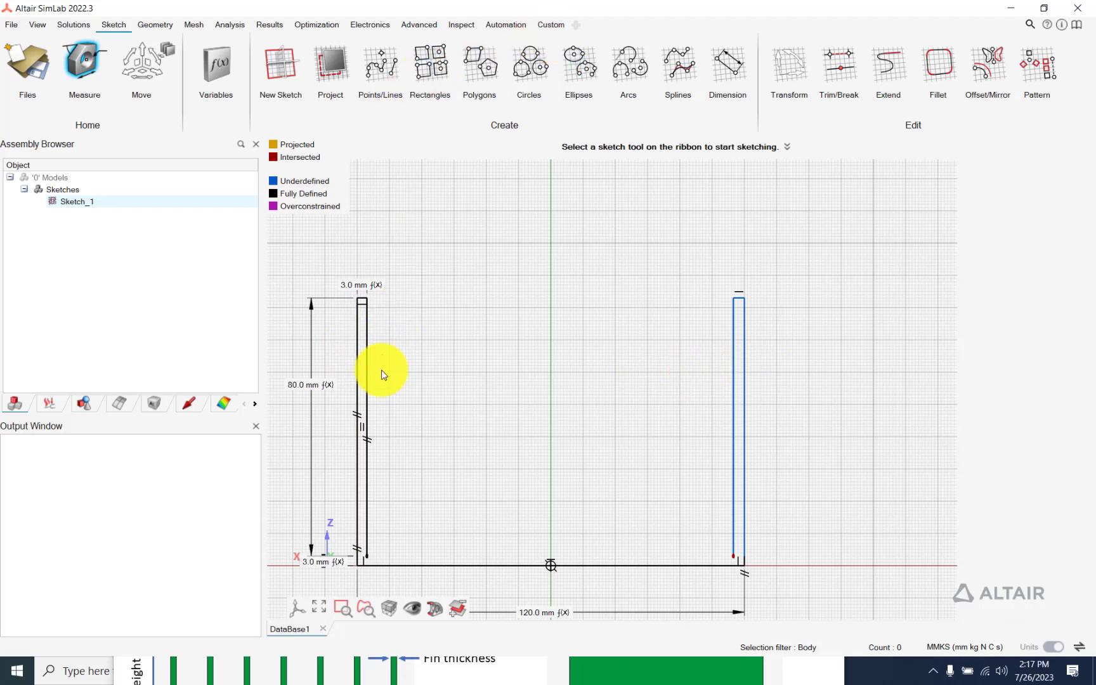
left_click(729, 66)
left_click(746, 369)
left_click(798, 392)
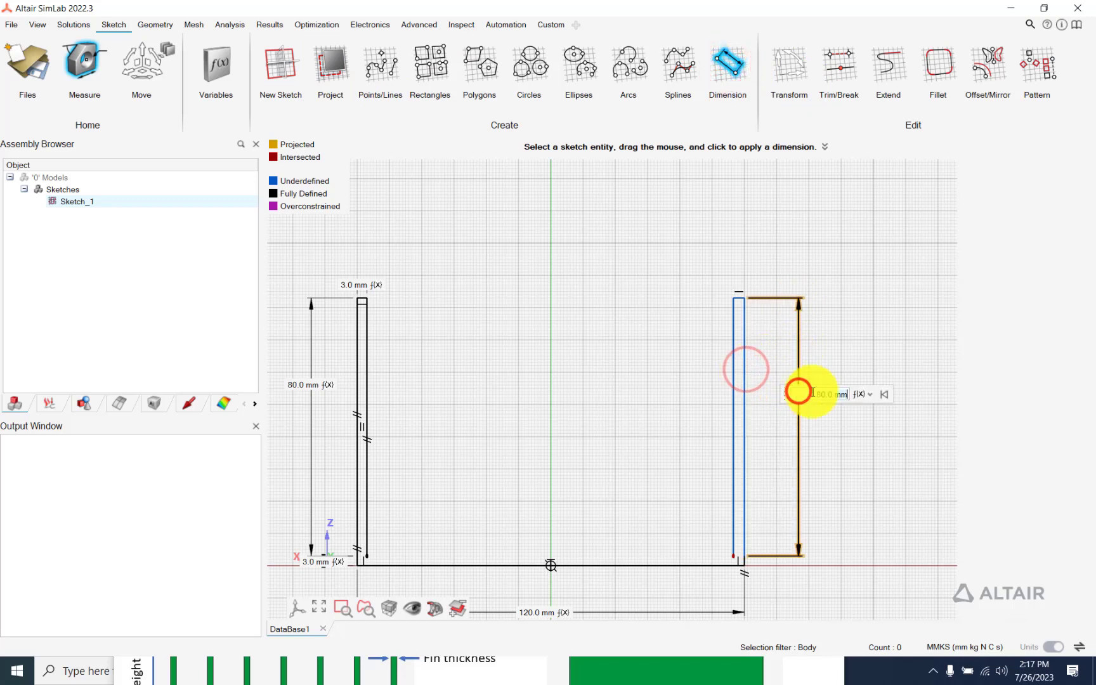
left_click(863, 394)
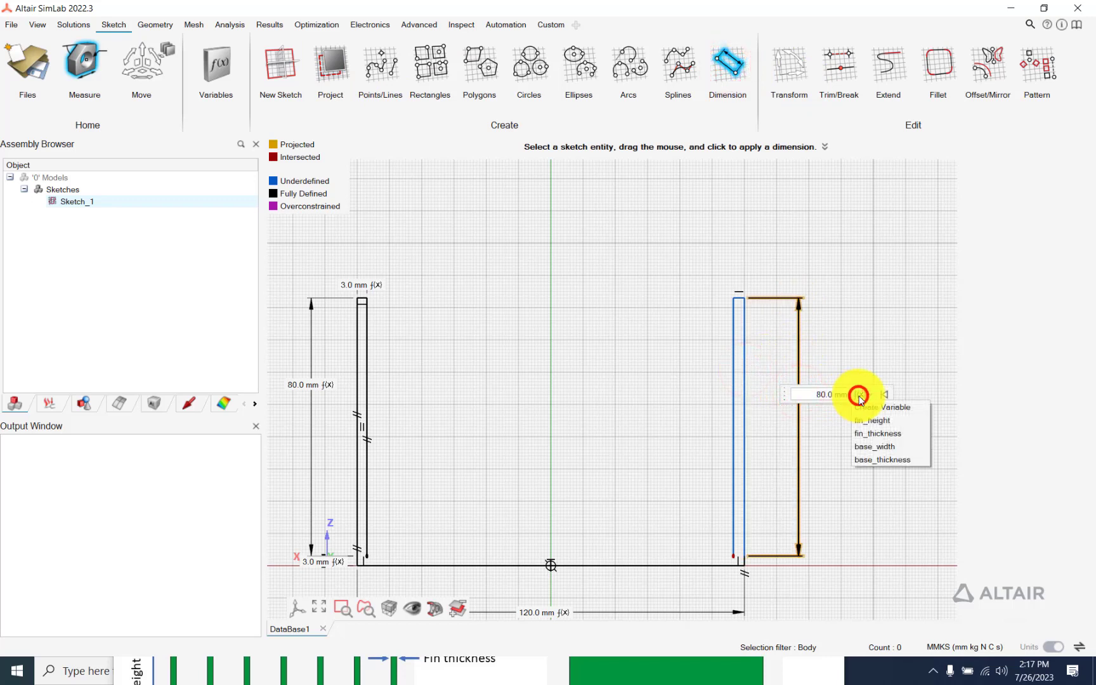
left_click(885, 423)
left_click(863, 260)
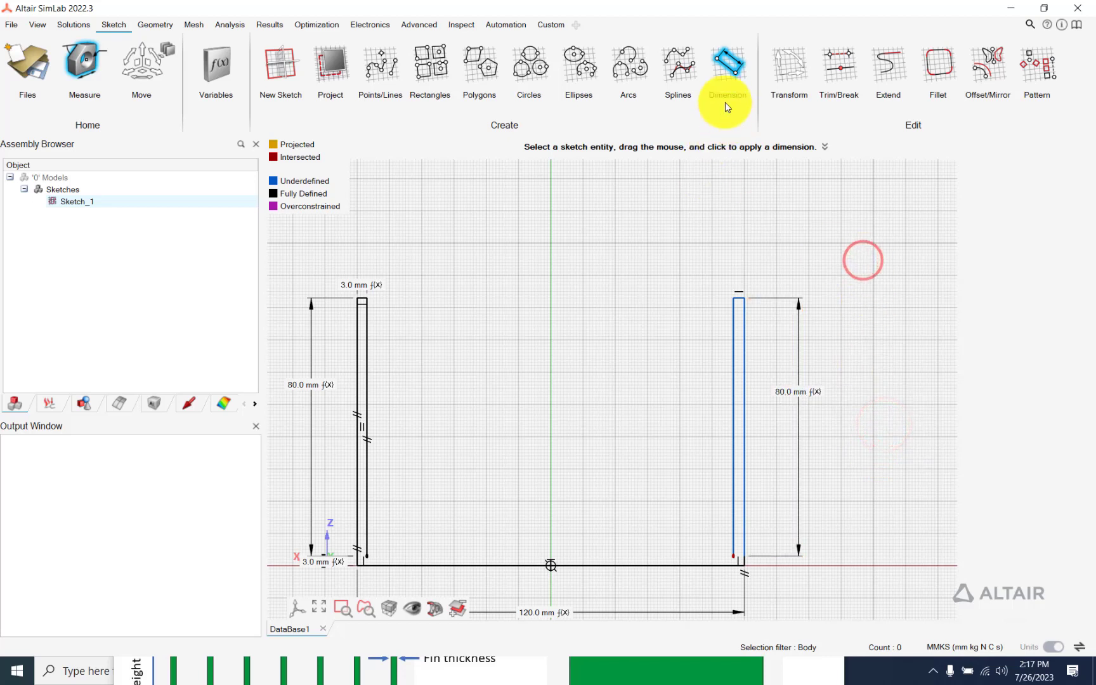
Dimension the short top line of the negative-X fin and drive its length with the fin_thickness variable
left_click(728, 105)
scroll(736, 295, "up", 5)
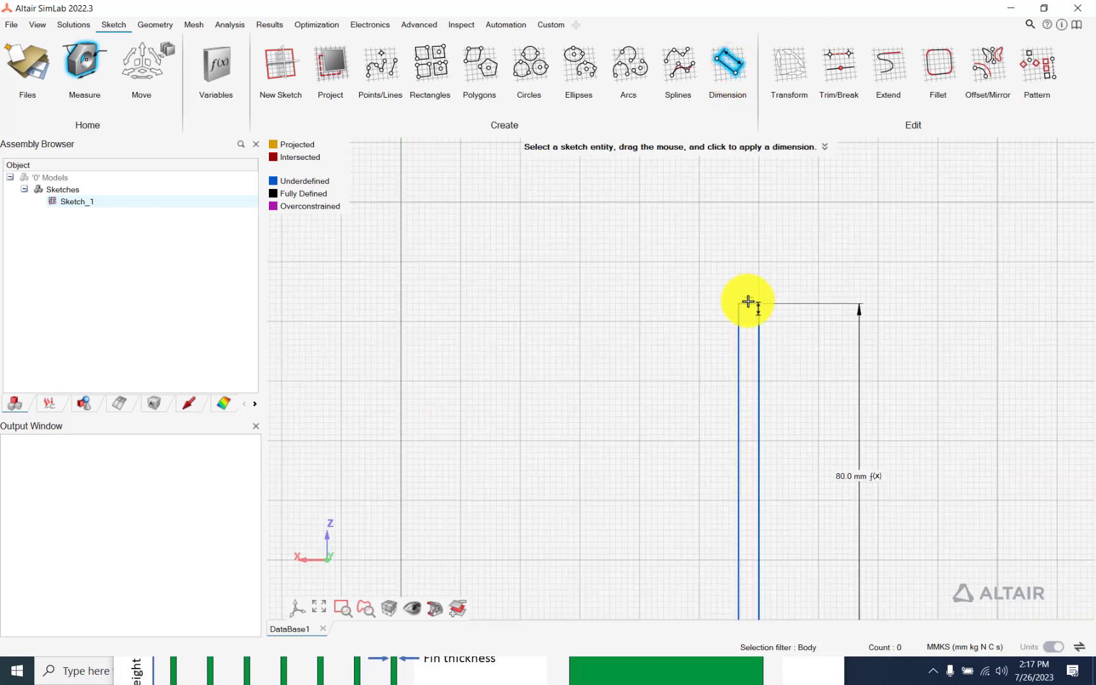
left_click(748, 301)
left_click(747, 264)
left_click(804, 269)
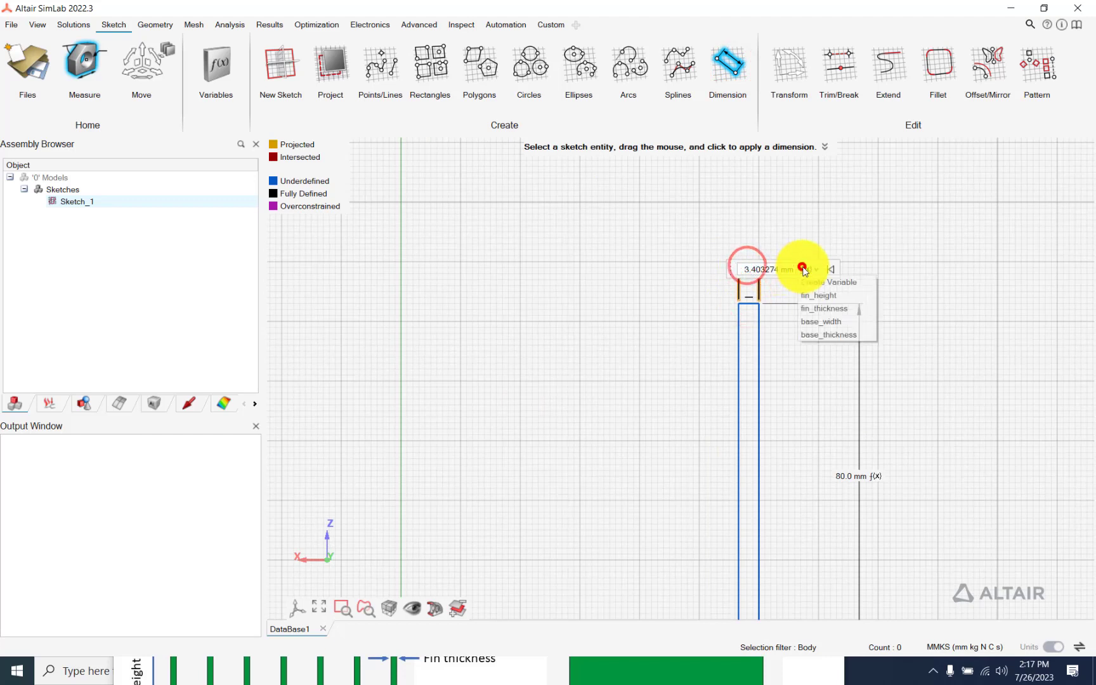
left_click(831, 307)
key("Escape")
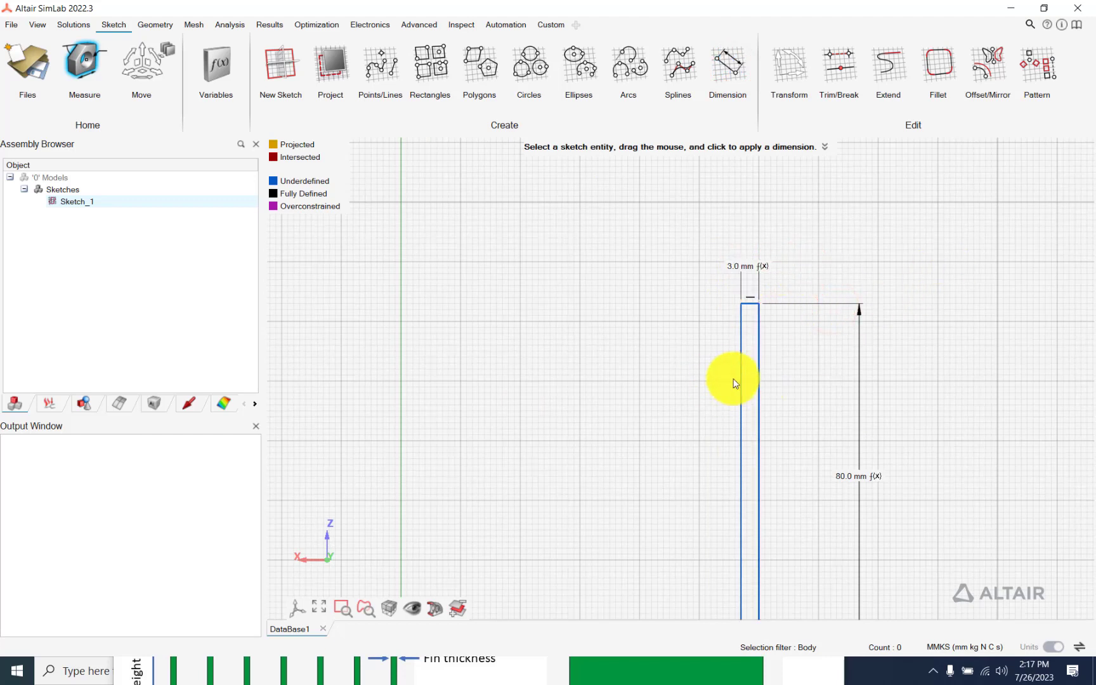
Apply an Equal constraint between the two tall vertical lines of the negative-X fin
left_click(740, 381)
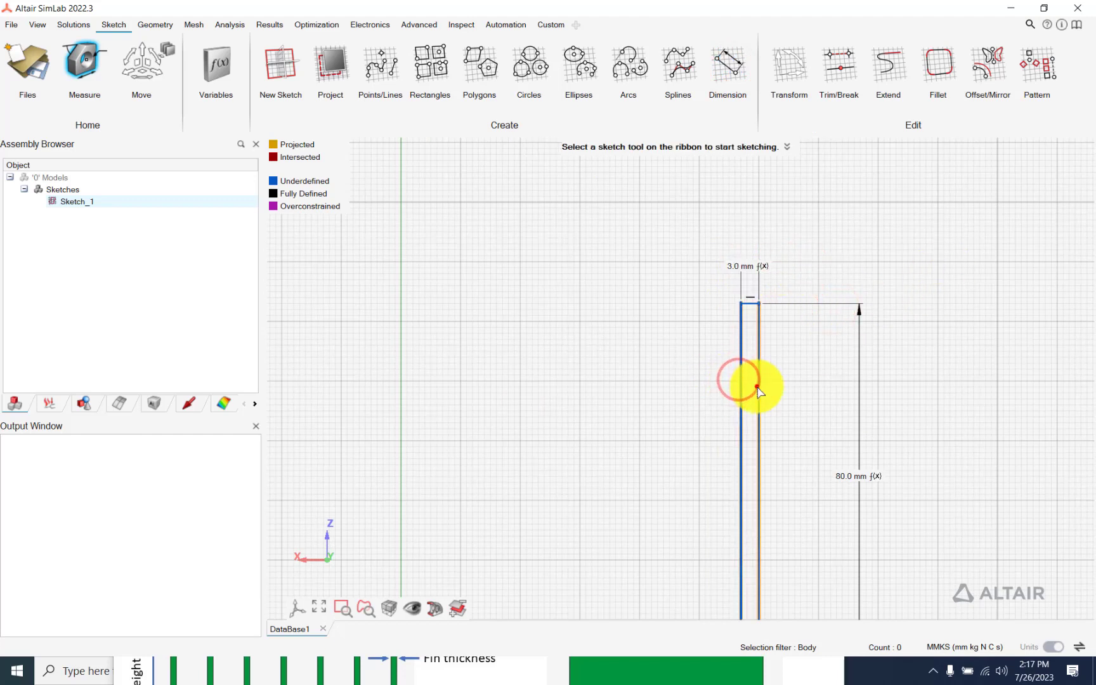
right_click(758, 387)
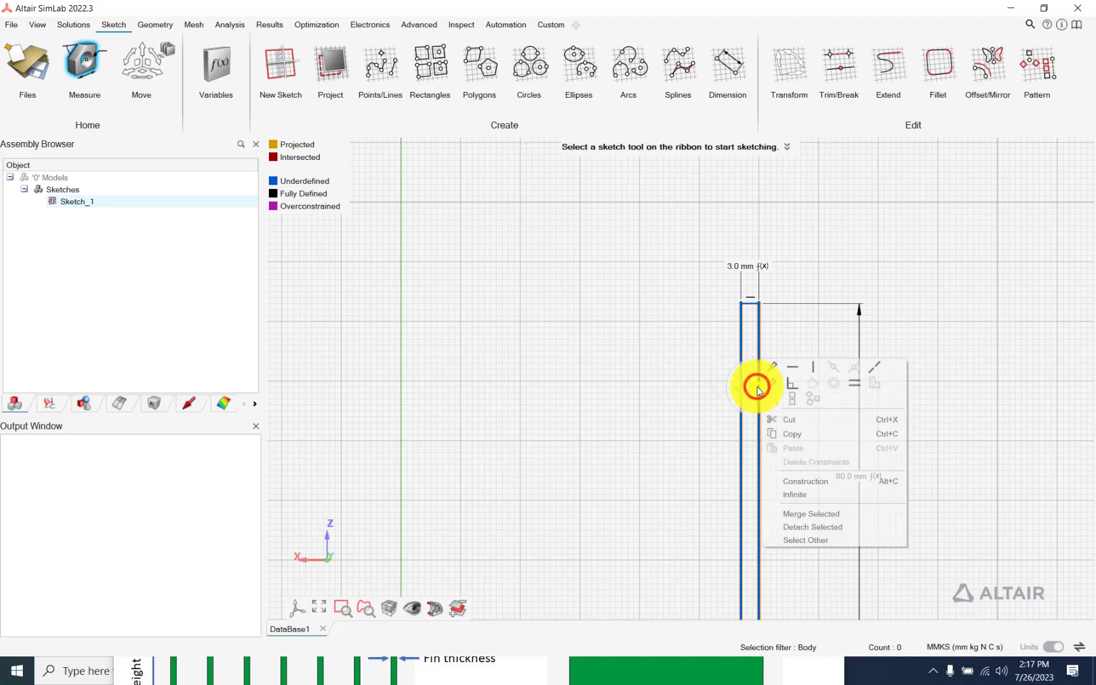
left_click(854, 385)
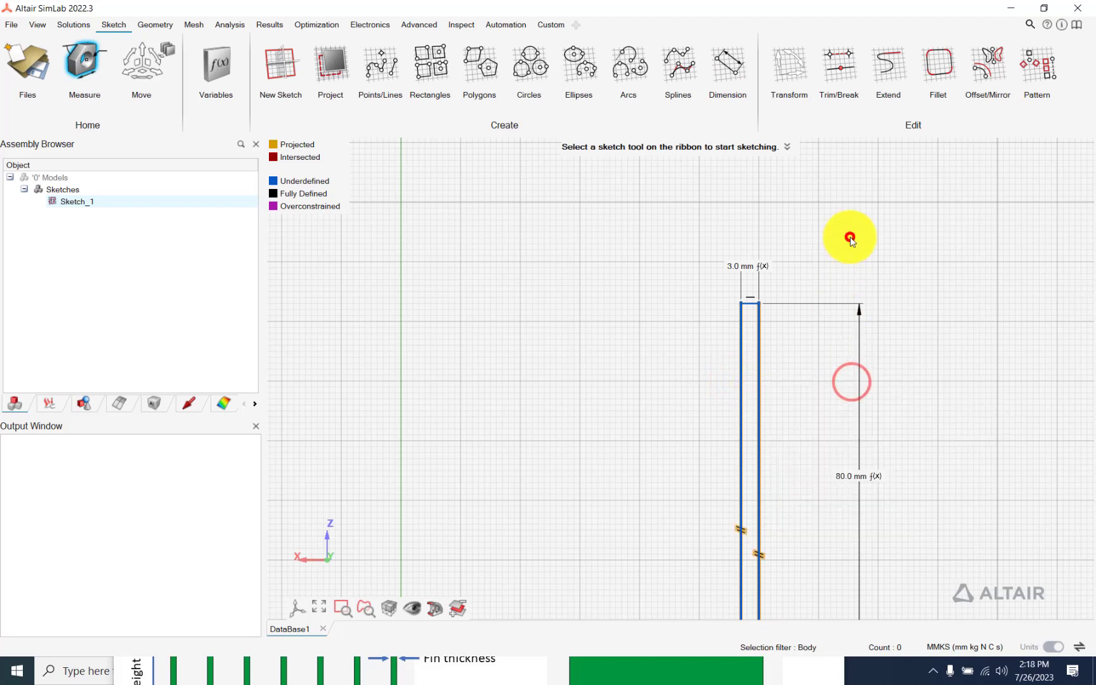
Test the negative-X fin's remaining freedom by moving the free lower end of its inner line
scroll(810, 312, "down", 5)
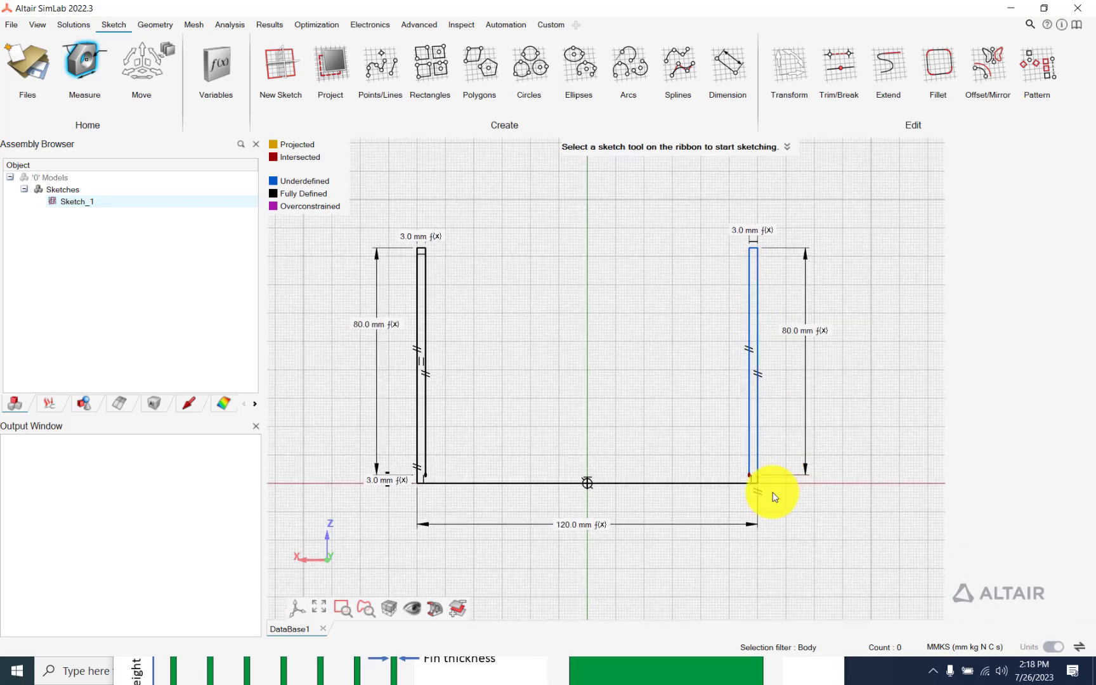
scroll(773, 497, "up", 8)
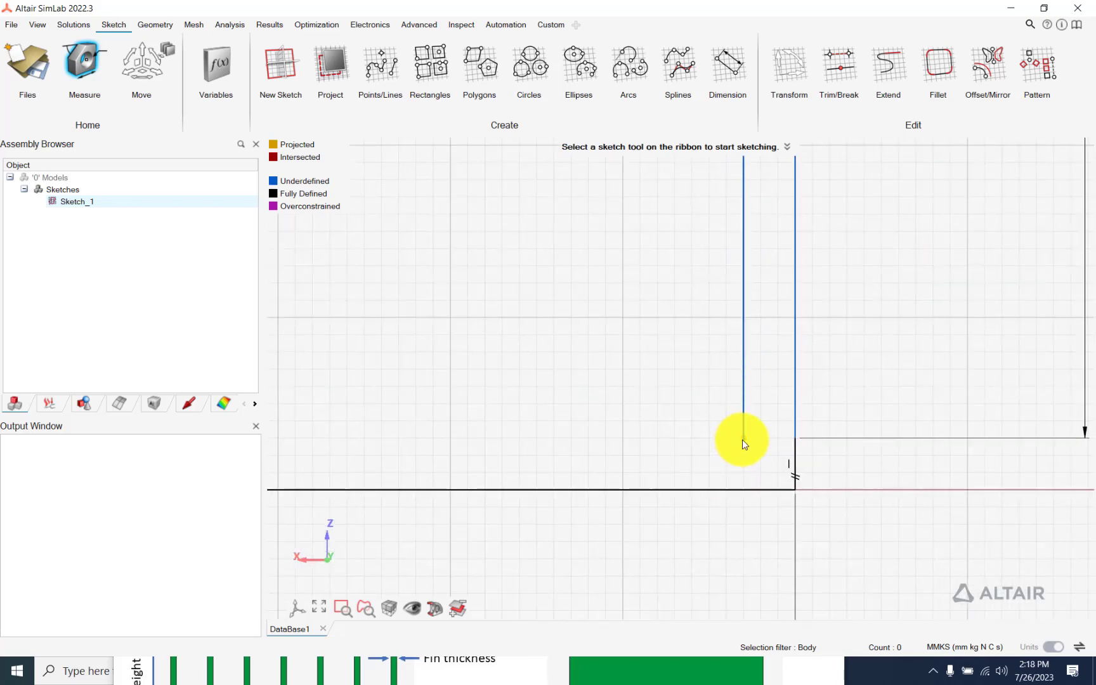
left_click_drag(743, 440, 679, 431)
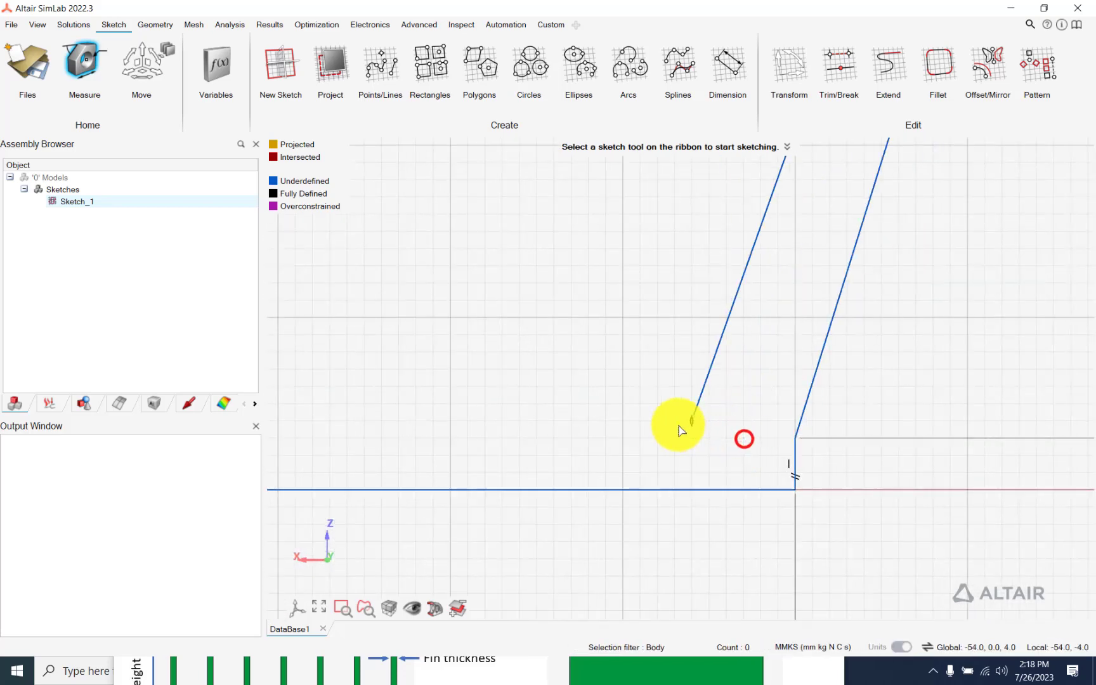
left_click(690, 421)
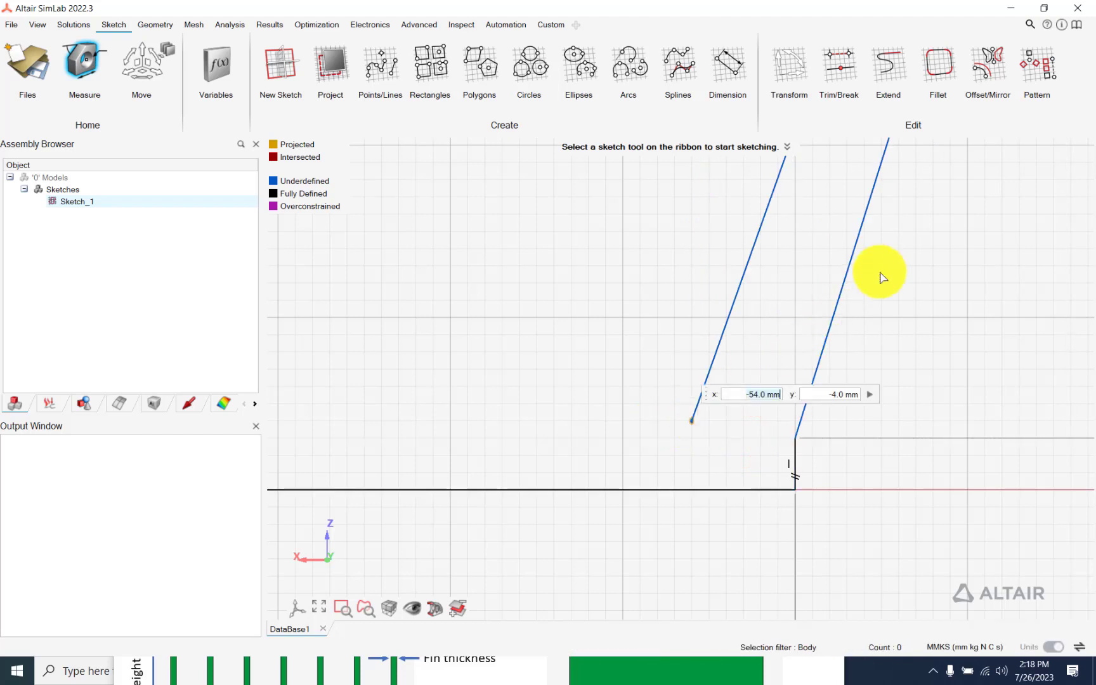
Apply Vertical constraints to the outer and inner tall lines of the negative-X fin
right_click(855, 245)
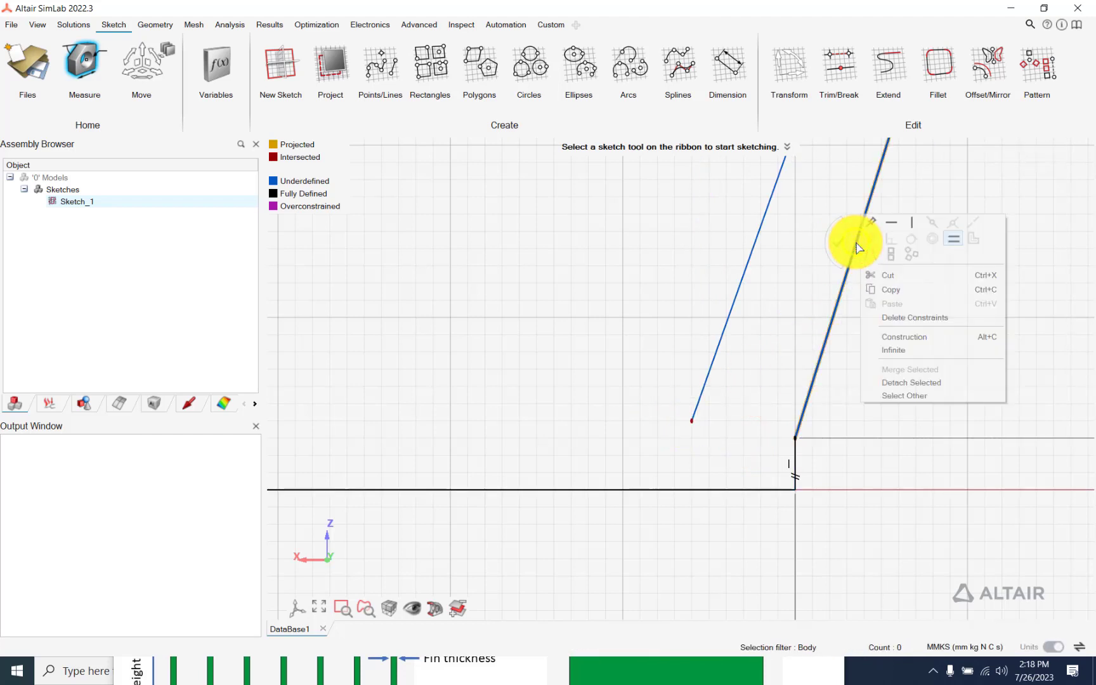
left_click(913, 222)
left_click(705, 310)
scroll(606, 347, "down", 3)
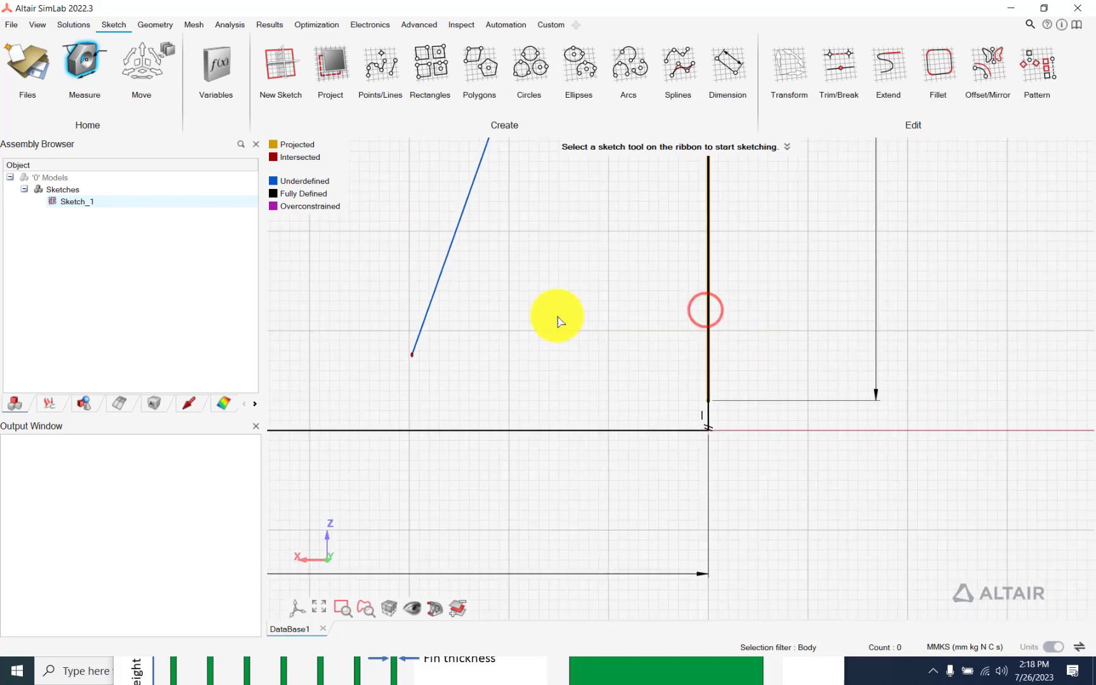
right_click(476, 183)
left_click(536, 168)
left_click(800, 277)
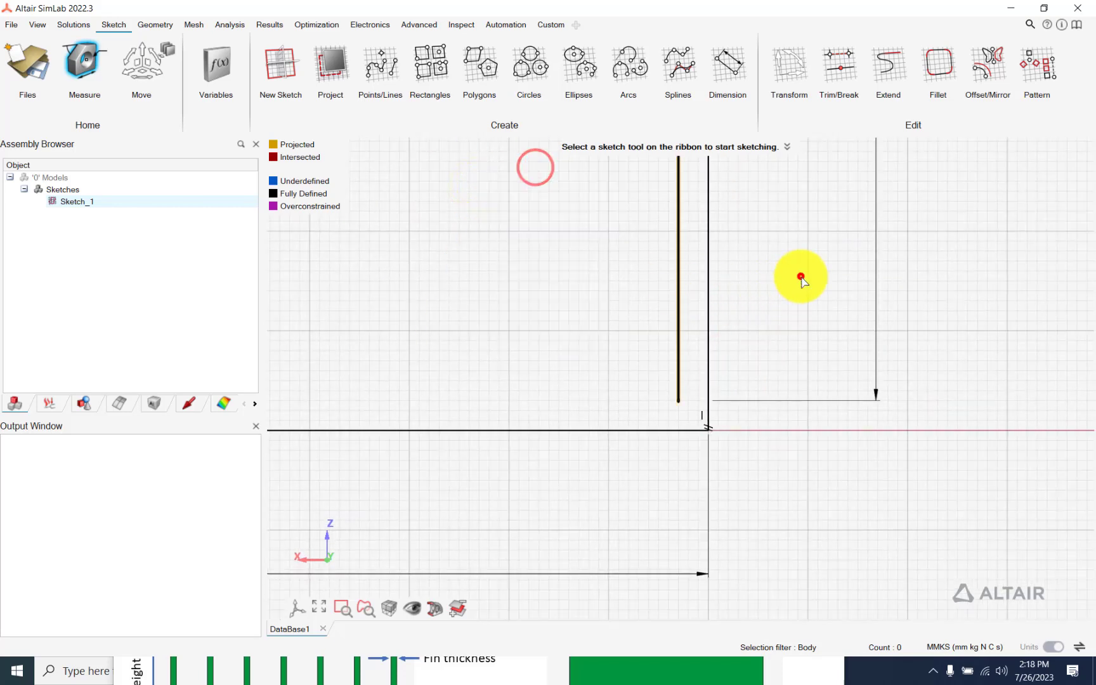
Sketch a horizontal line about 11.6 mm long inward from the lower end of the positive-X fin's inner line
scroll(752, 365, "down", 3)
right_click_drag(752, 364, 868, 541)
scroll(849, 483, "down", 3)
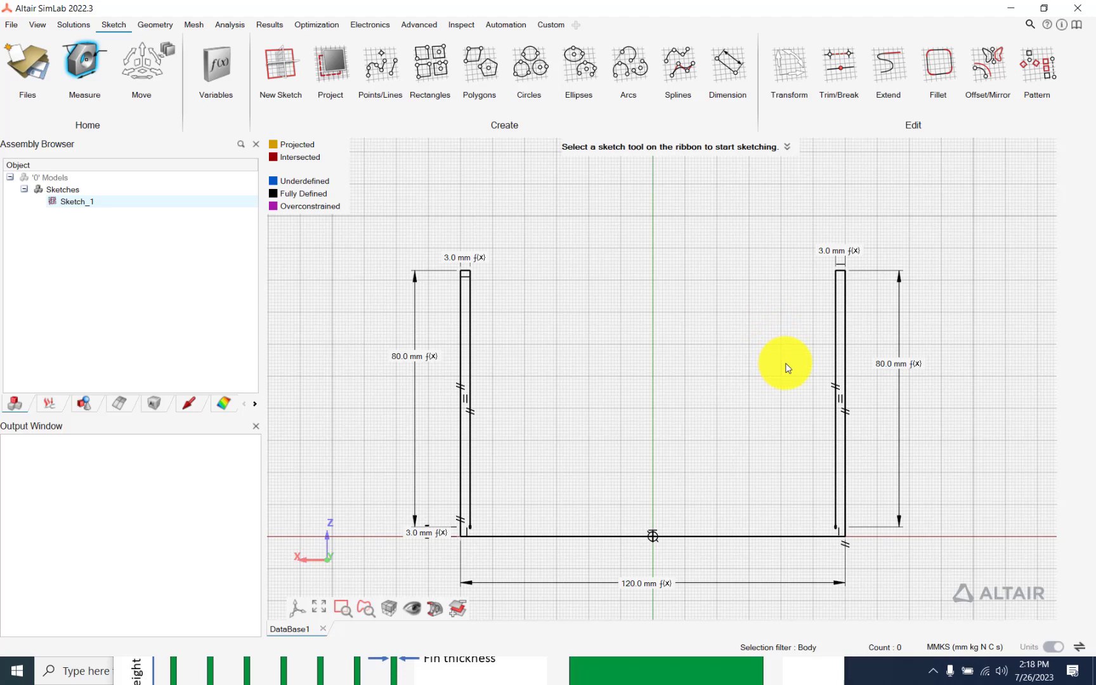
scroll(784, 369, "up", 2)
right_click_drag(659, 482, 793, 393)
scroll(618, 293, "up", 4)
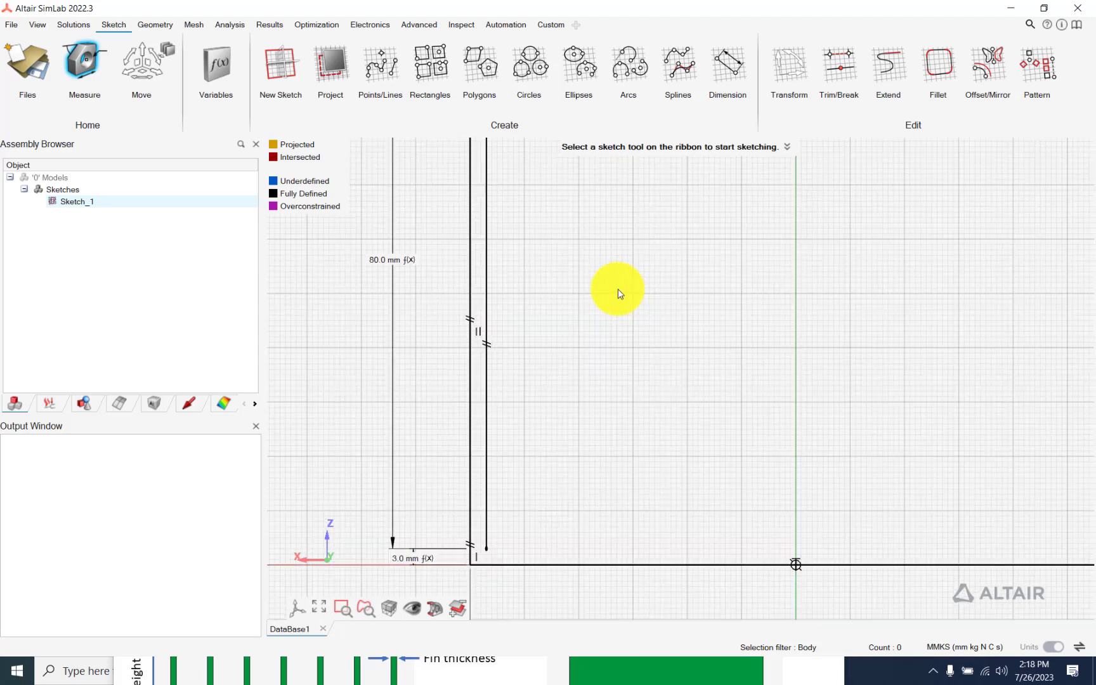
mouse_move(632, 324)
right_mouse_down()
mouse_move(716, 286)
mouse_move(739, 257)
right_mouse_up()
left_click(394, 62)
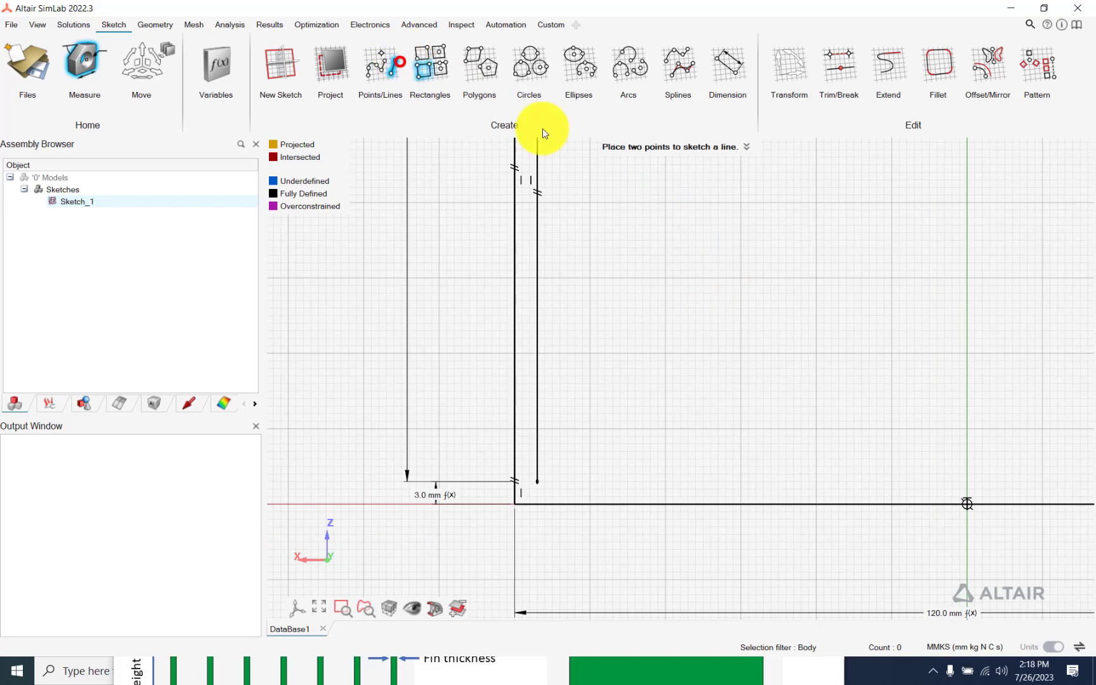
left_click(538, 481)
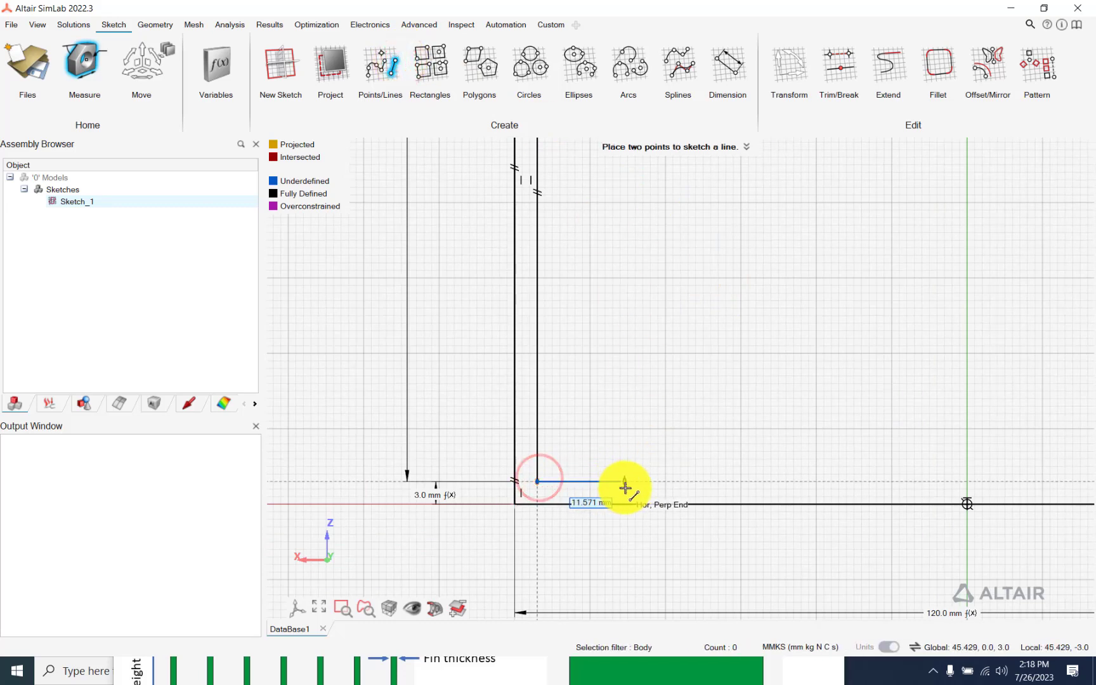
left_click(625, 482)
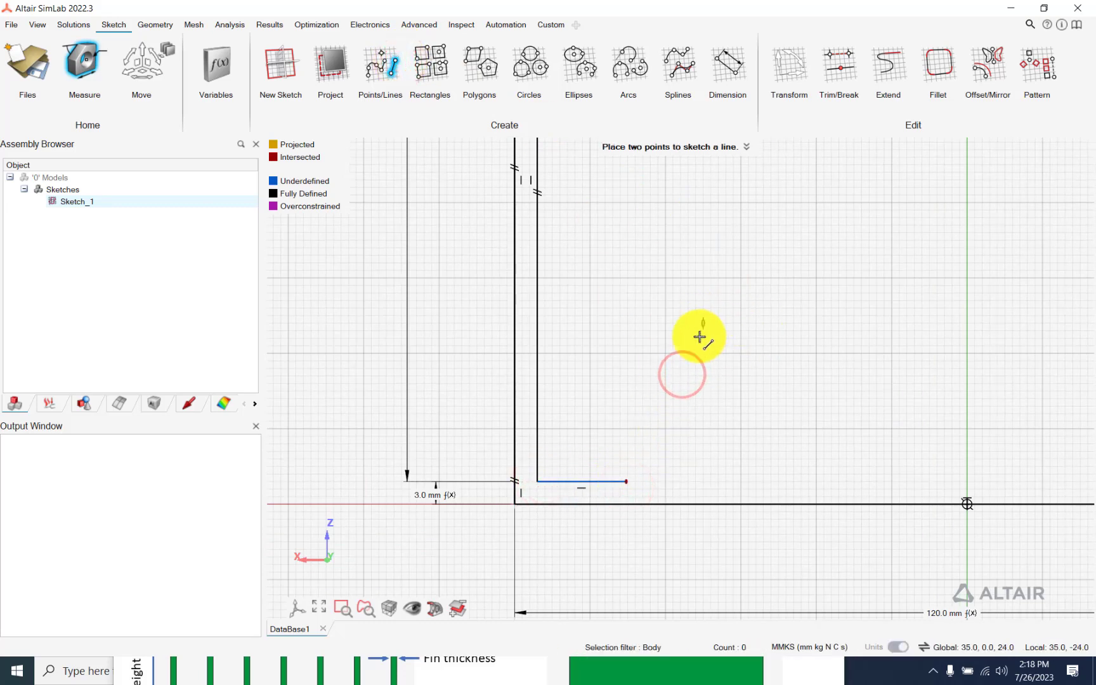
Check in Schematic.jpg how the fin spacing is defined, then return to the sketch
scroll(698, 369, "down", 1)
scroll(698, 369, "down", 1)
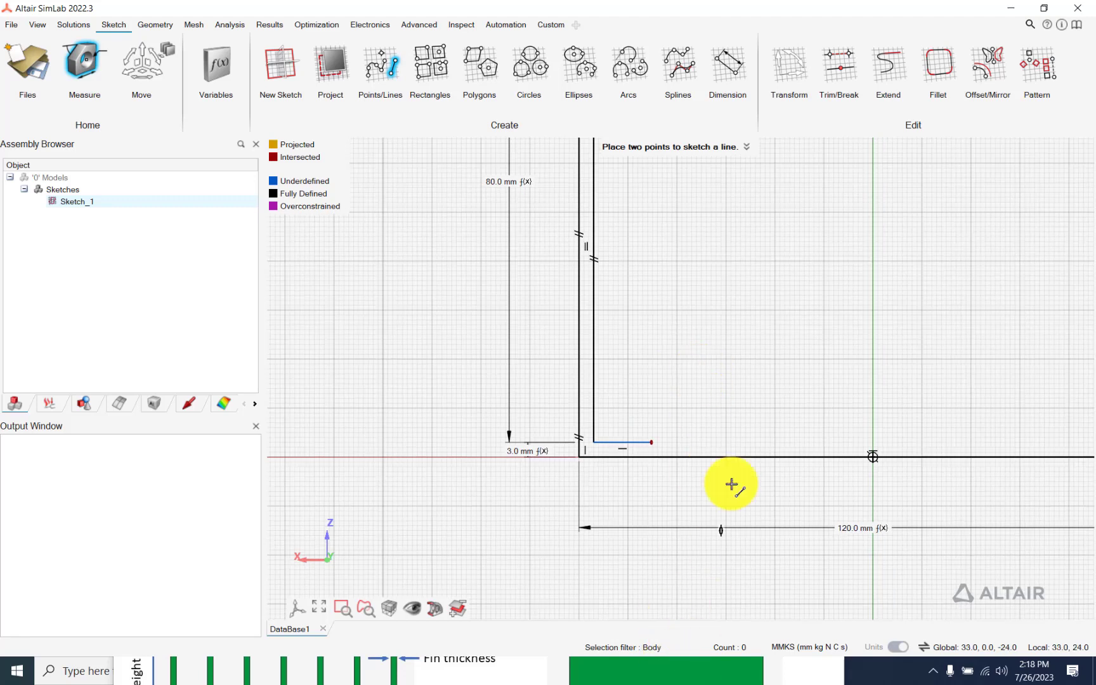
left_click(656, 665)
left_click(615, 318)
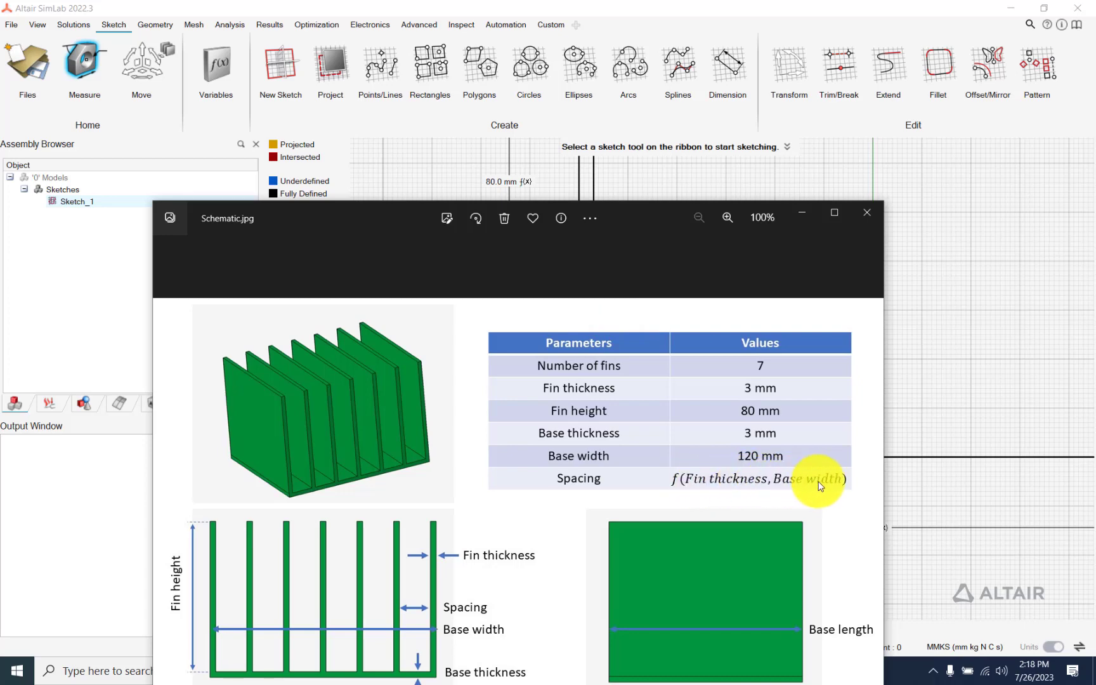
left_click(802, 216)
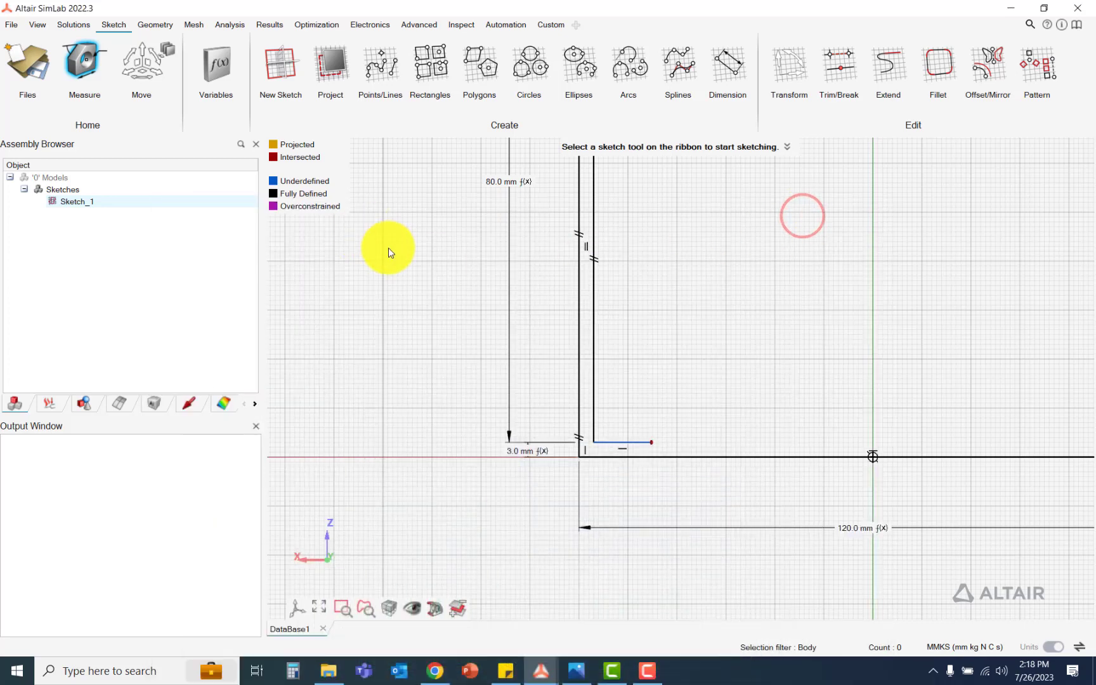
Create a Length variable named spacing with the expression base_width - fin_thickness*(fin_number + 1)
left_click(215, 63)
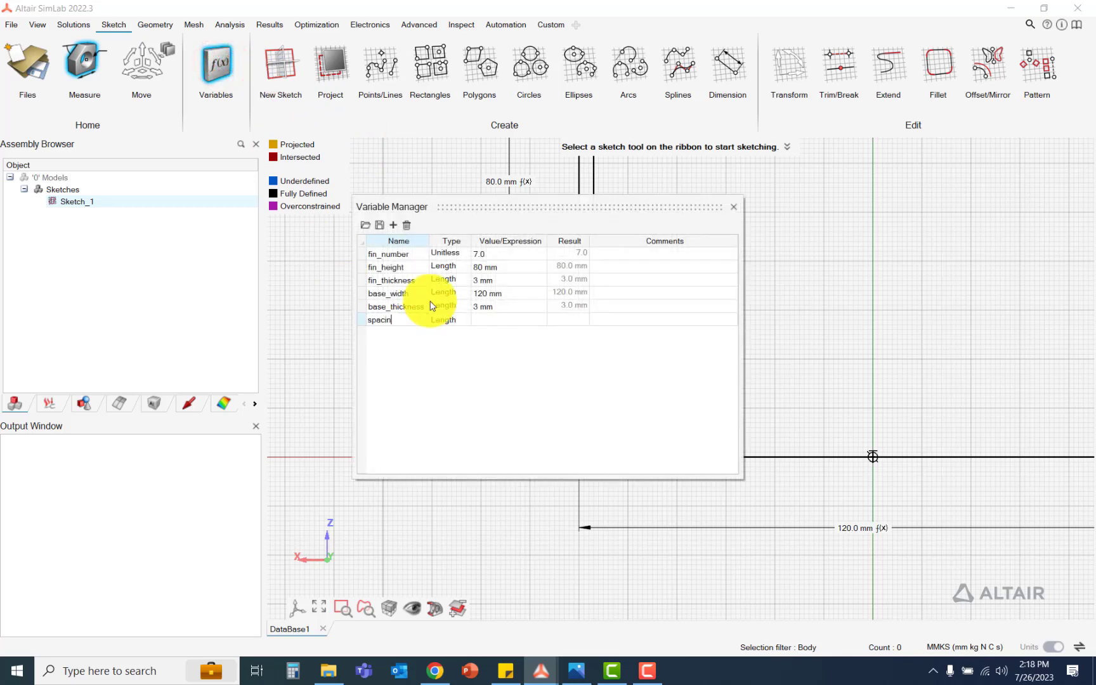
key("Tab")
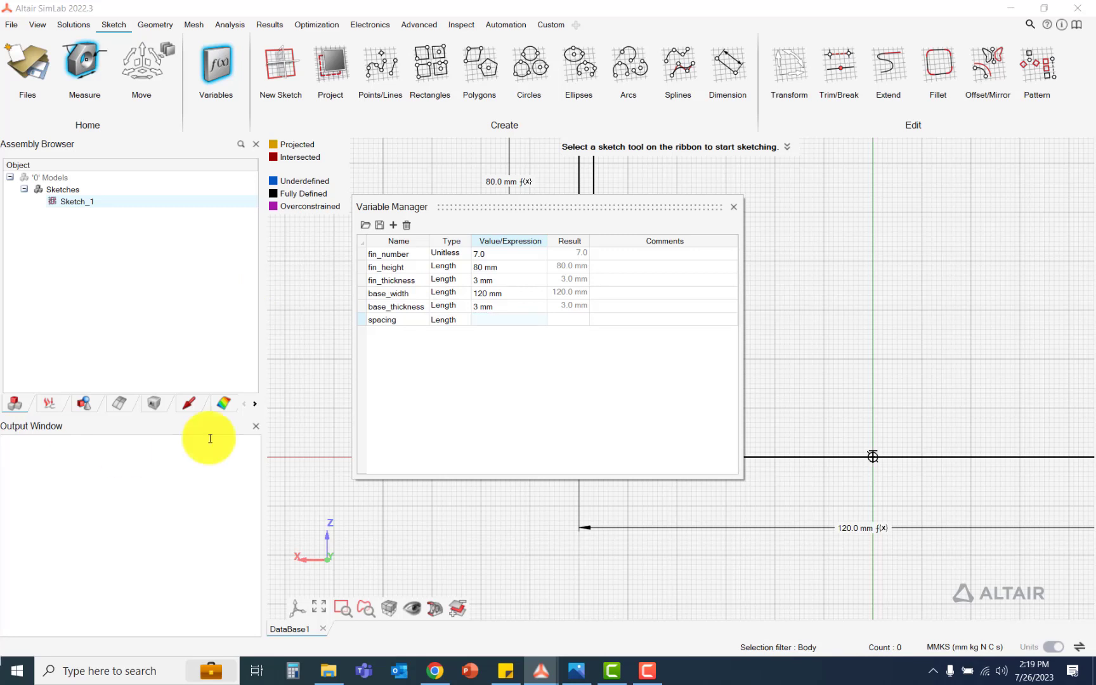
left_click(494, 321)
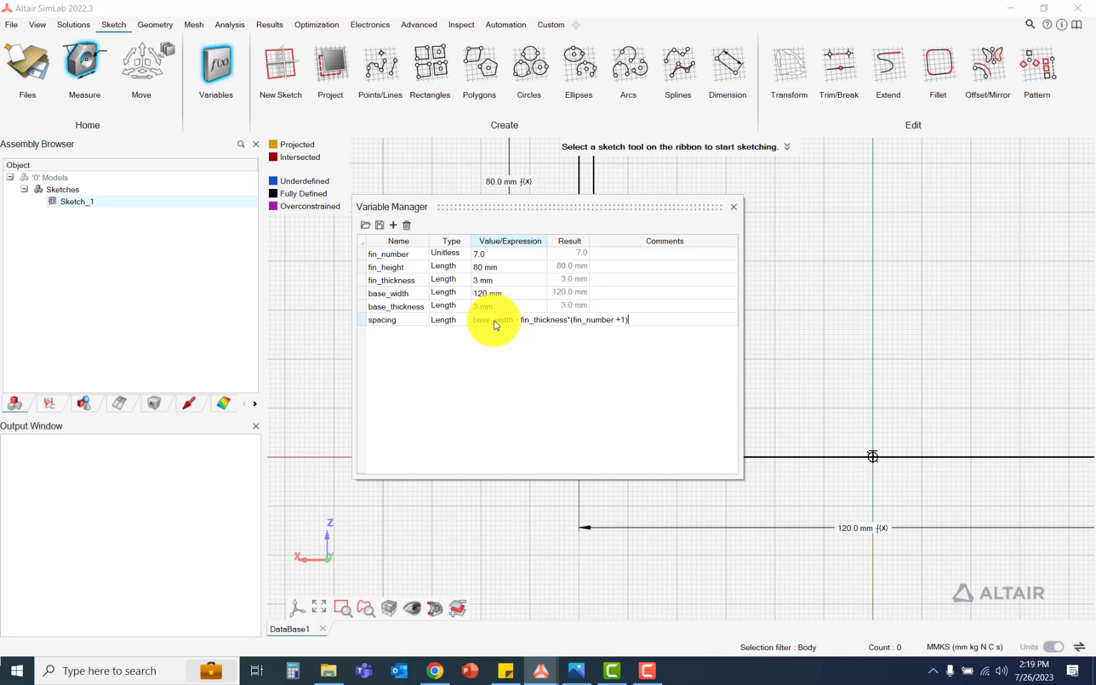
left_click(473, 323)
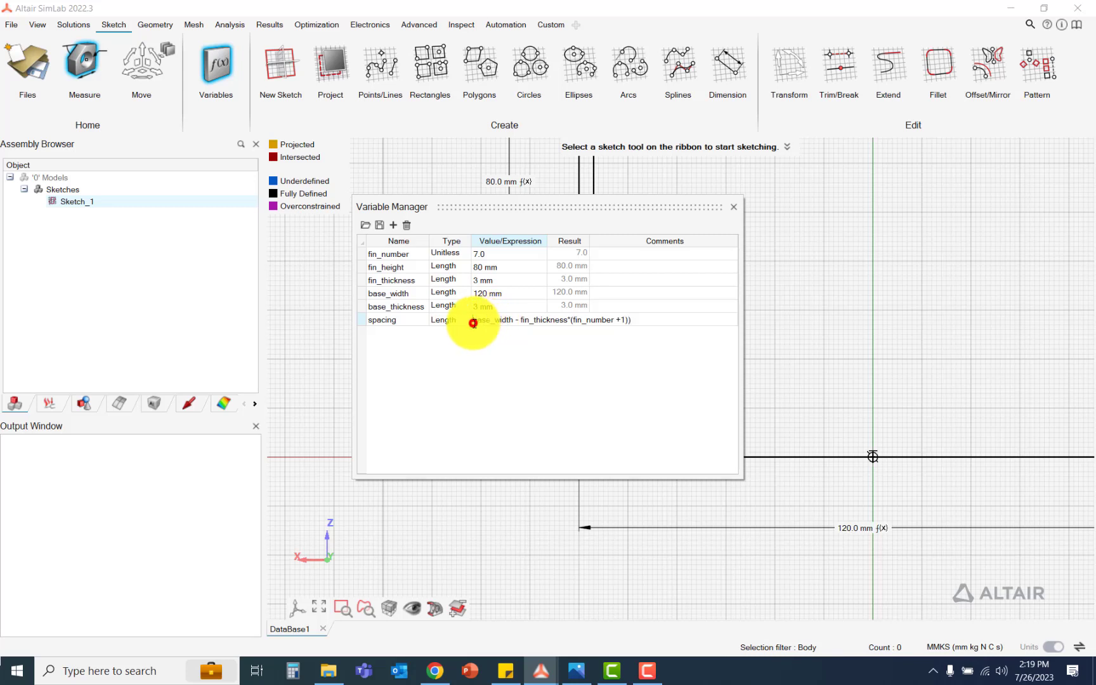
Extend the spacing variable's expression with a division by fin_number
left_click(643, 322)
double_click(642, 320)
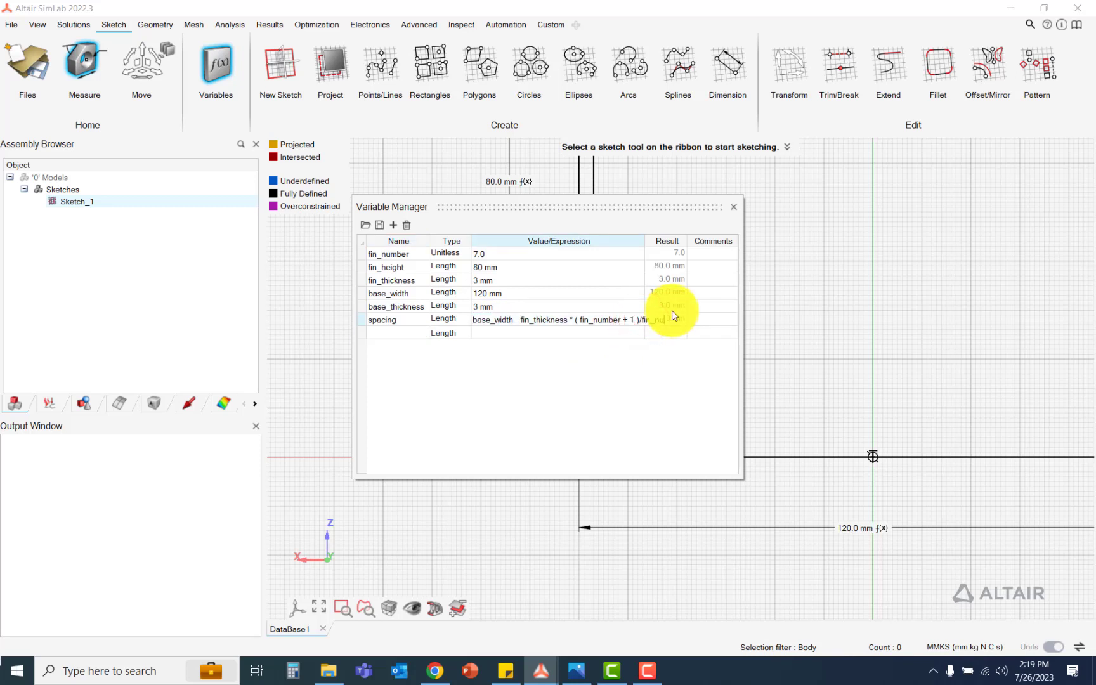
key("Return")
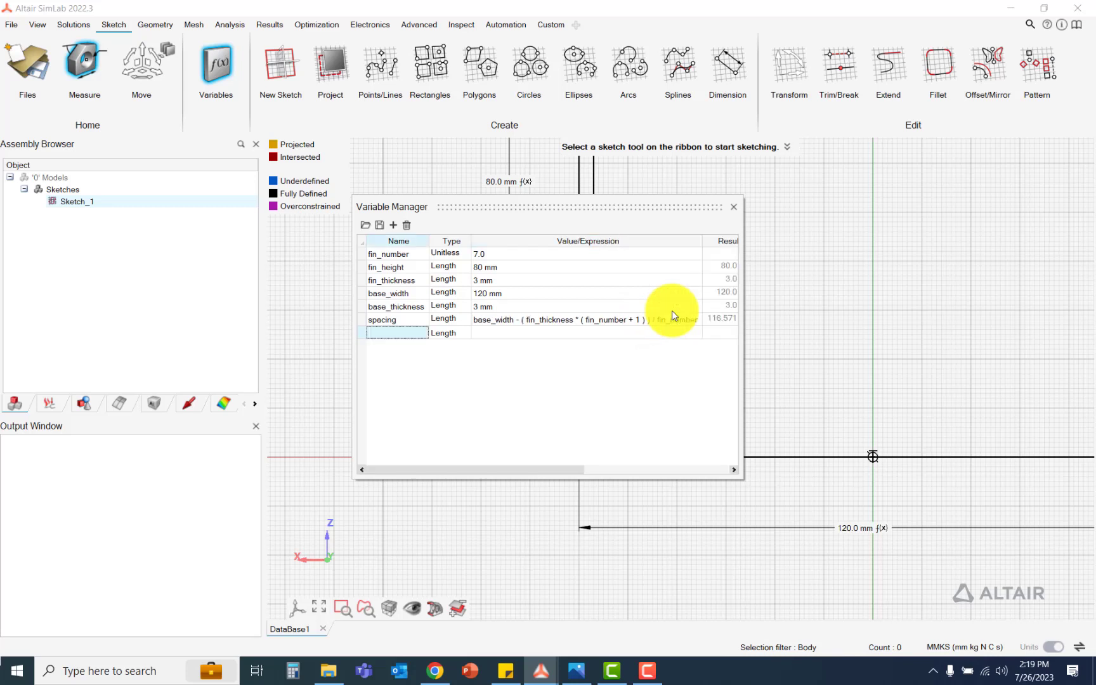
left_click(556, 471)
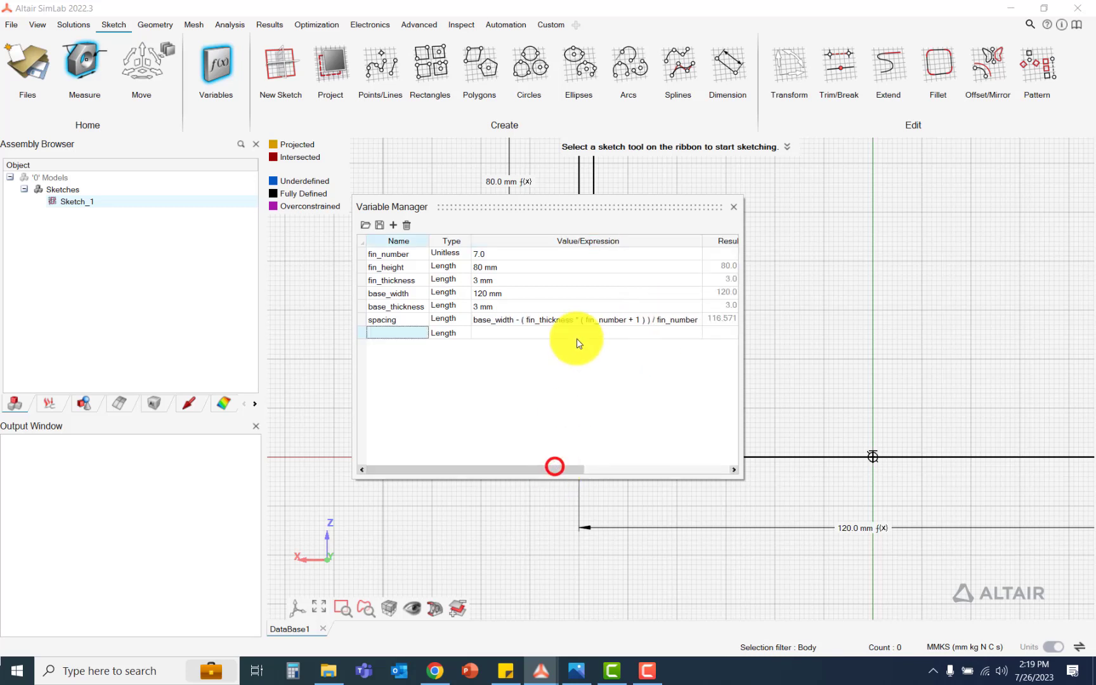
Regroup the spacing variable's expression as ( base_width - fin_thickness * ( fin_number + 1 ) ) / fin_number
double_click(641, 319)
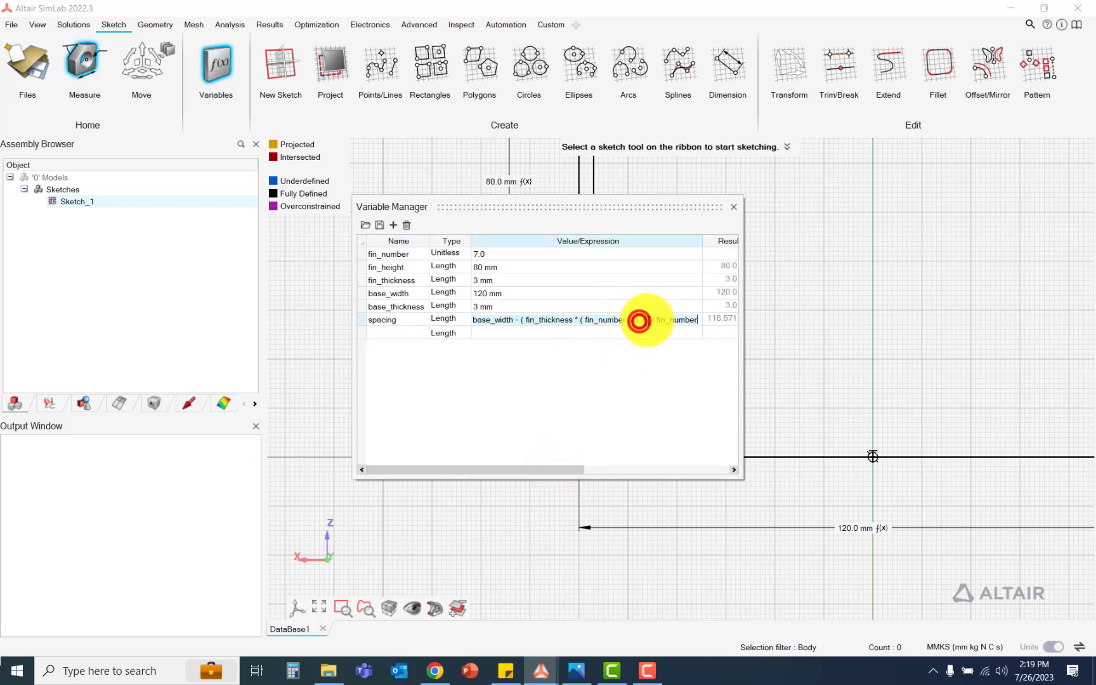
left_click(526, 319)
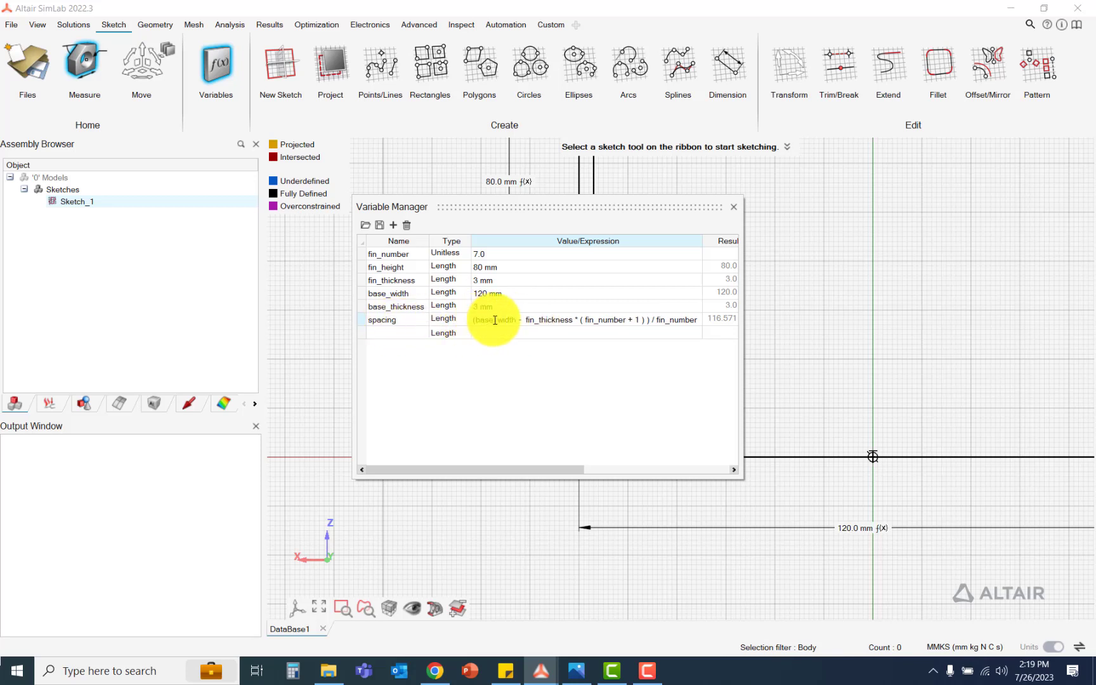
left_click(569, 470)
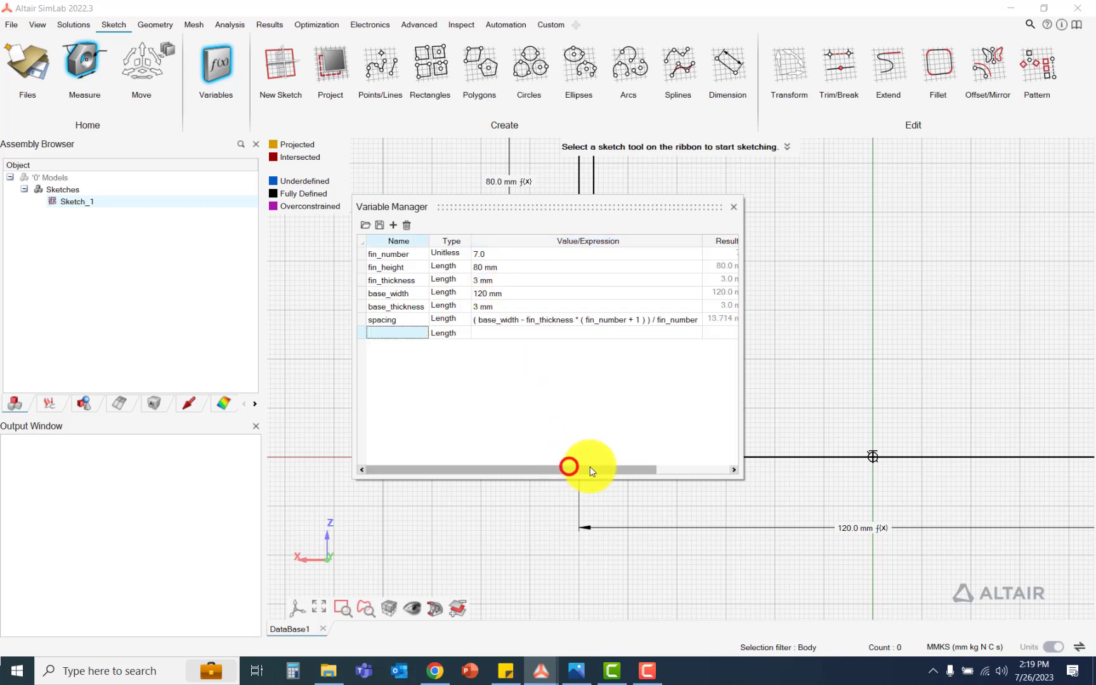
left_click(735, 209)
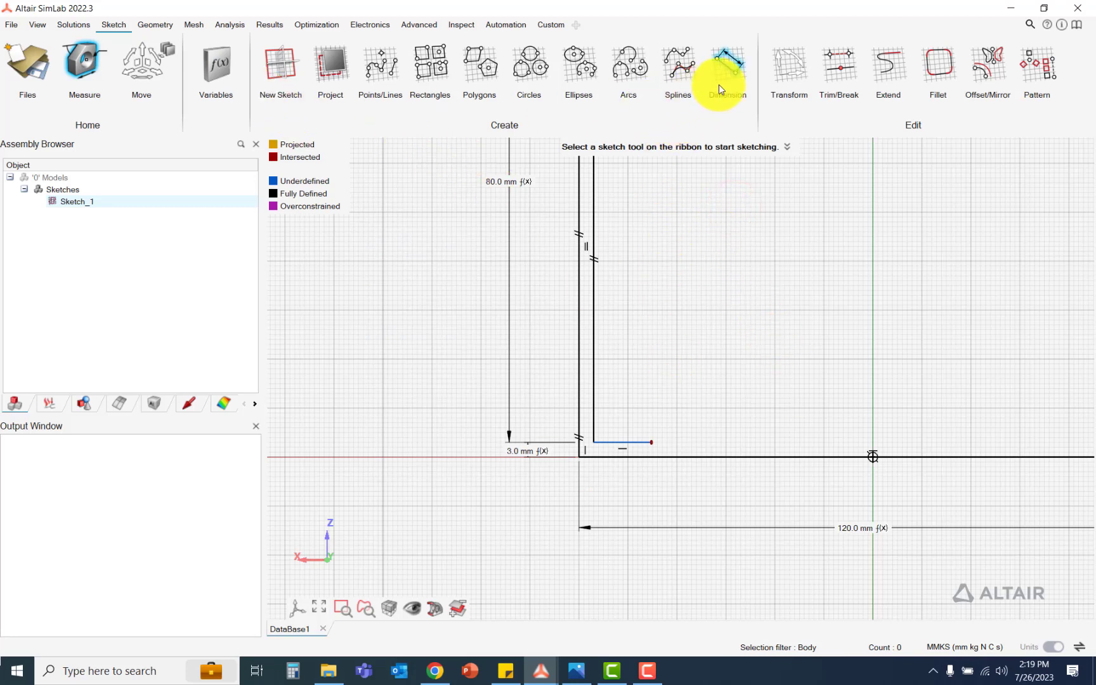
Dimension the short horizontal line beside the positive-X fin and drive its length with the spacing variable
left_click(728, 65)
left_click(628, 443)
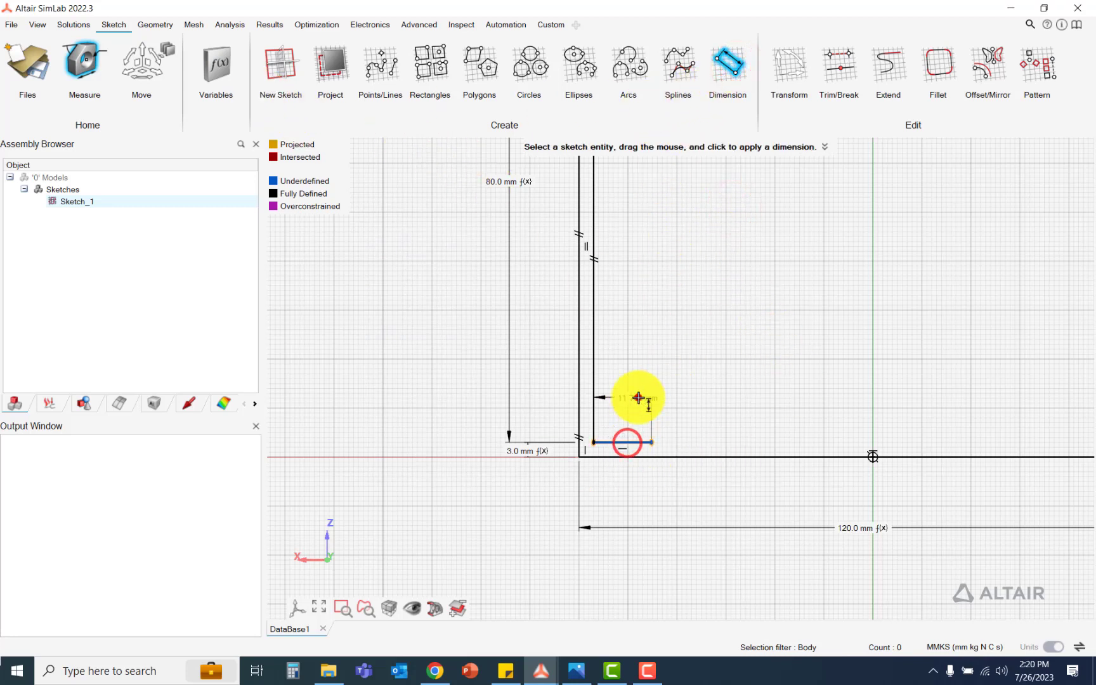
left_click(639, 396)
left_click(695, 401)
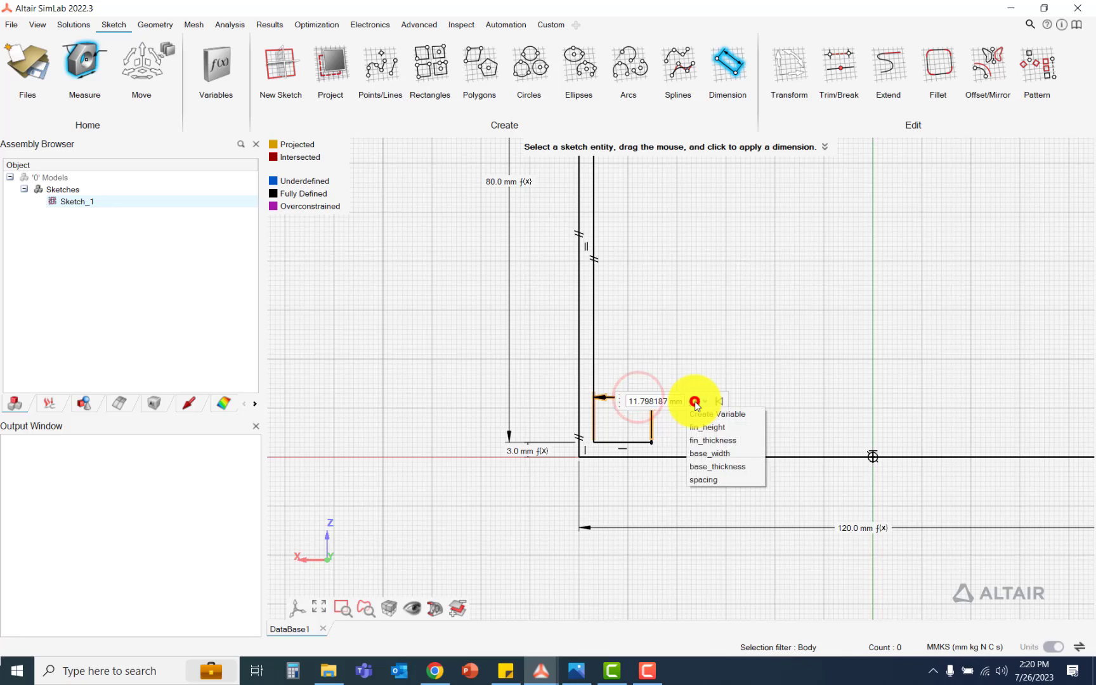
left_click(711, 479)
left_click(761, 311)
scroll(747, 333, "down", 4)
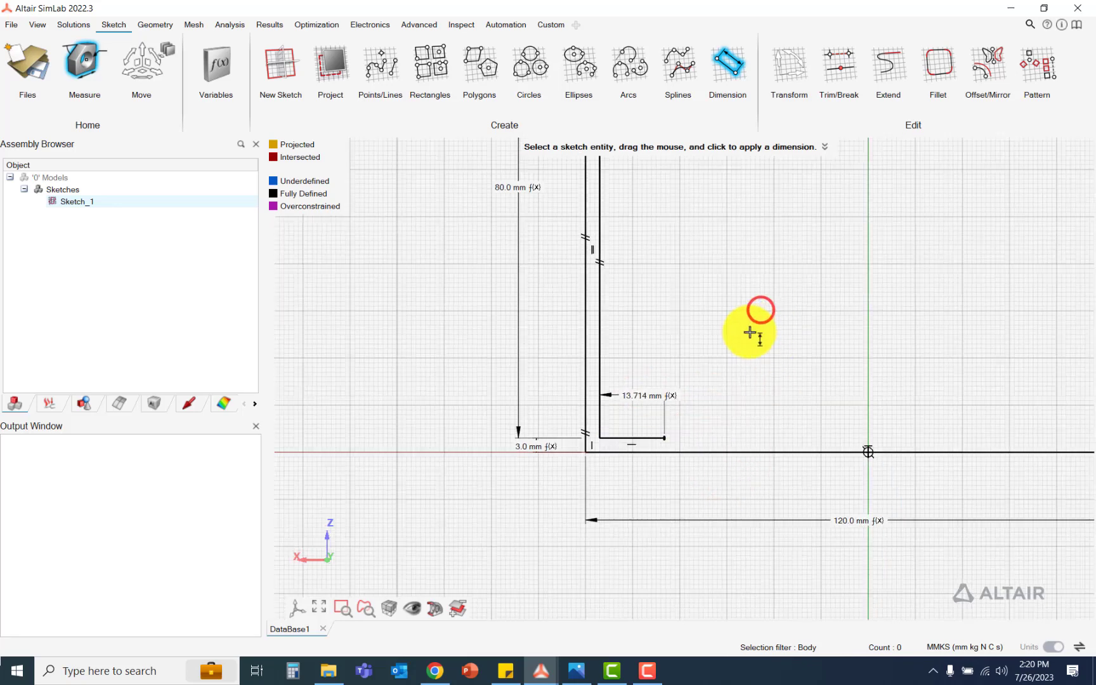
mouse_move(837, 298)
right_mouse_down()
mouse_move(746, 386)
mouse_move(734, 418)
mouse_move(678, 441)
mouse_move(685, 455)
mouse_move(625, 494)
mouse_move(663, 481)
right_mouse_up()
scroll(625, 494, "up", 1)
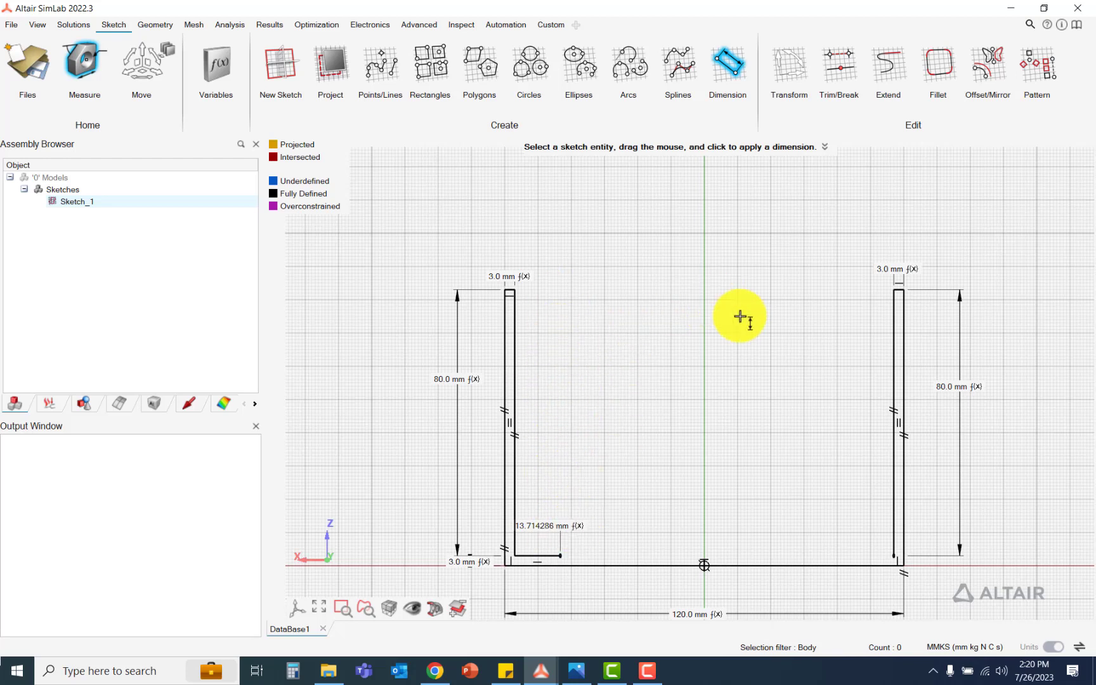
left_click(1052, 69)
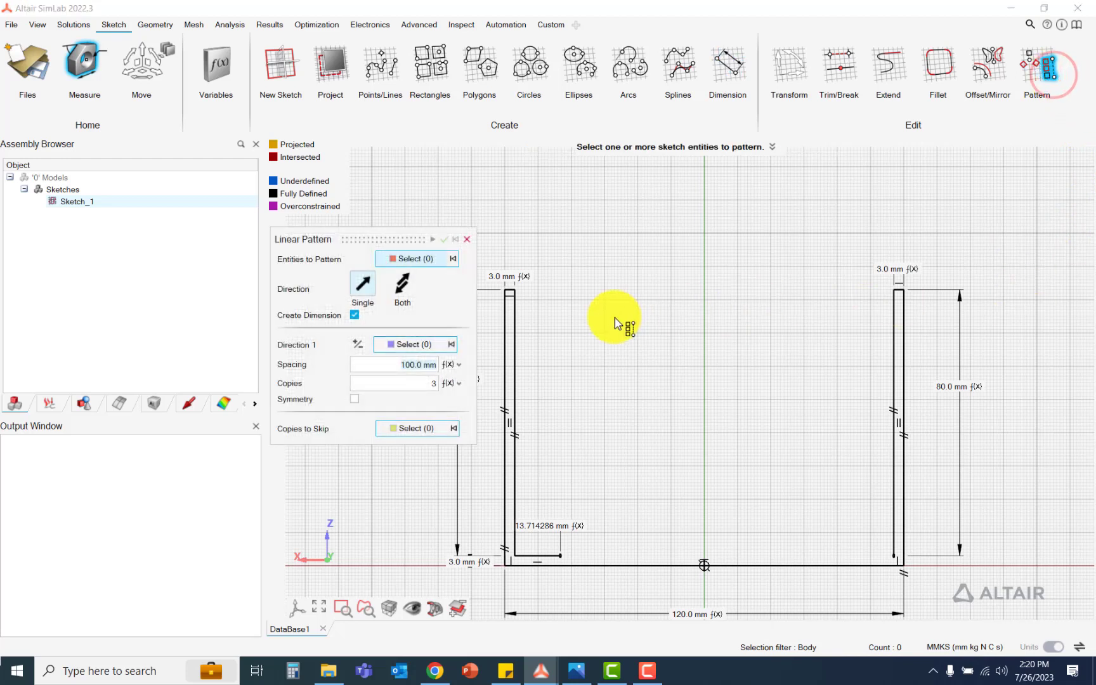
left_click(227, 218)
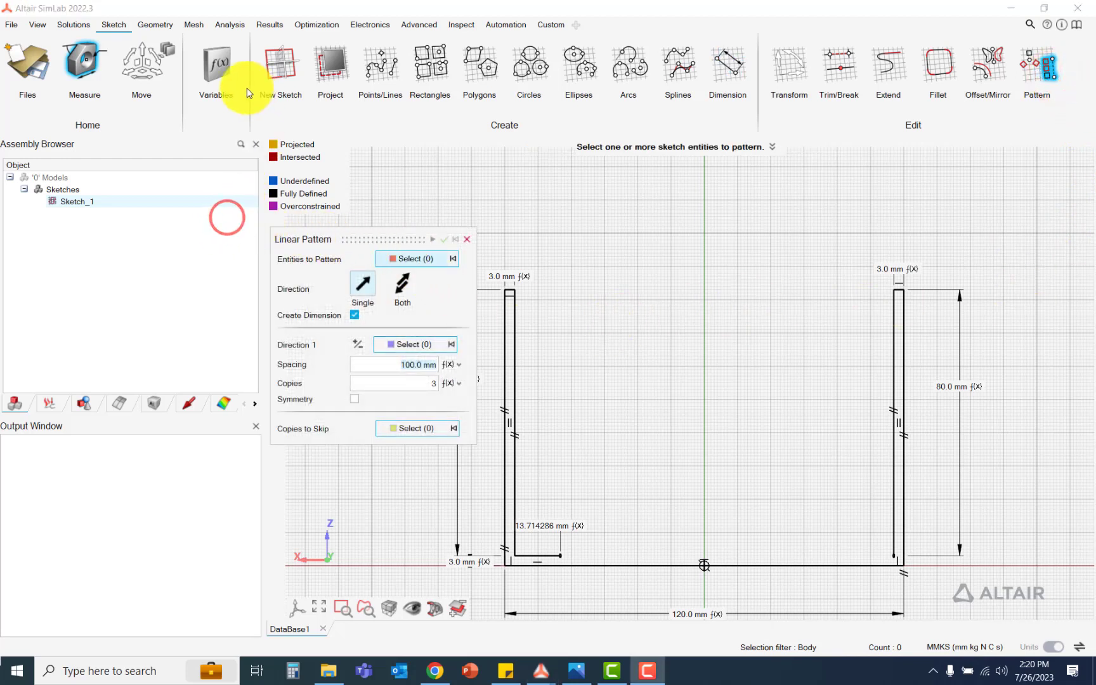
middle_click_drag(568, 335, 684, 308)
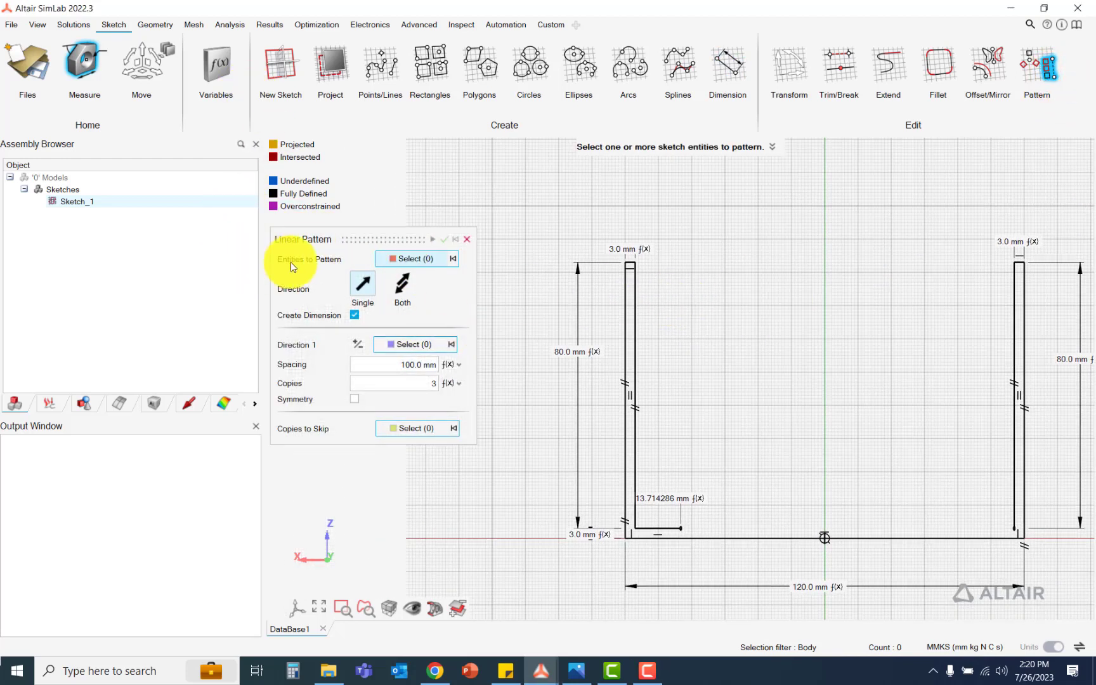
scroll(625, 279, "up", 1)
scroll(631, 356, "up", 1)
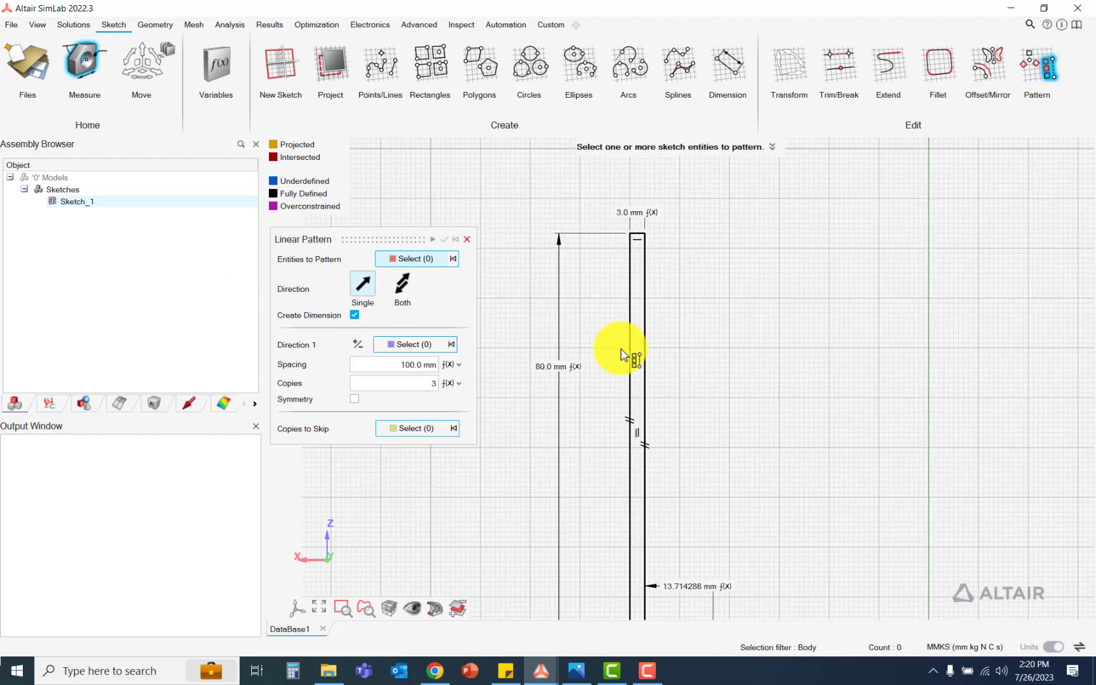
left_click(630, 333)
left_click(638, 234)
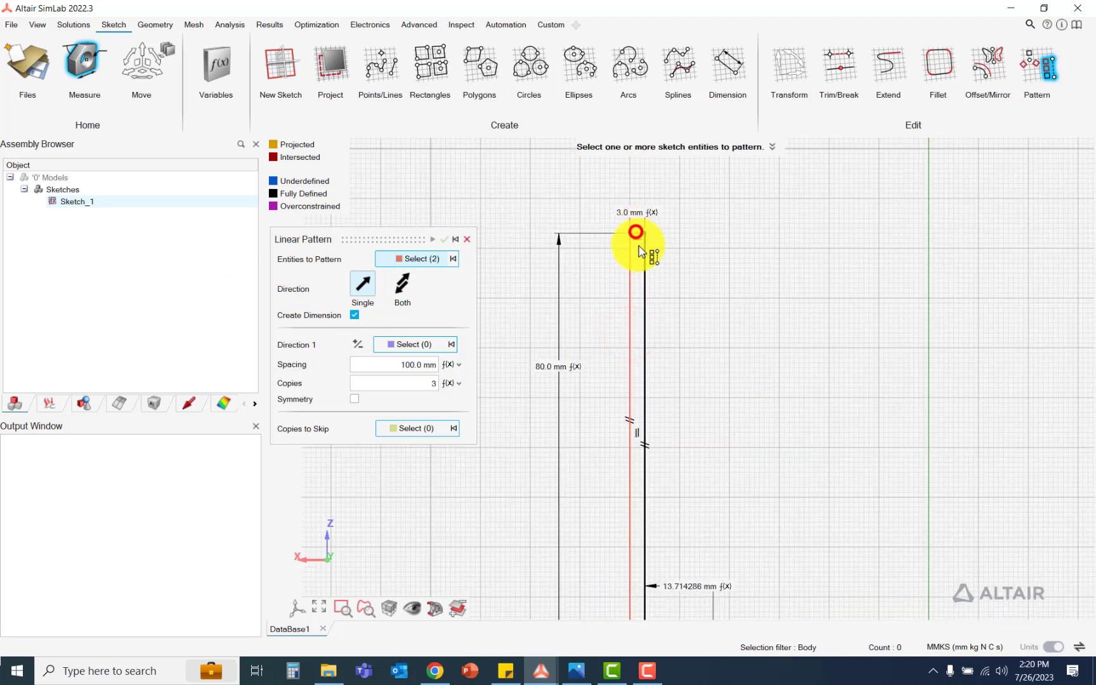
left_click(645, 271)
right_click_drag(710, 331, 705, 163)
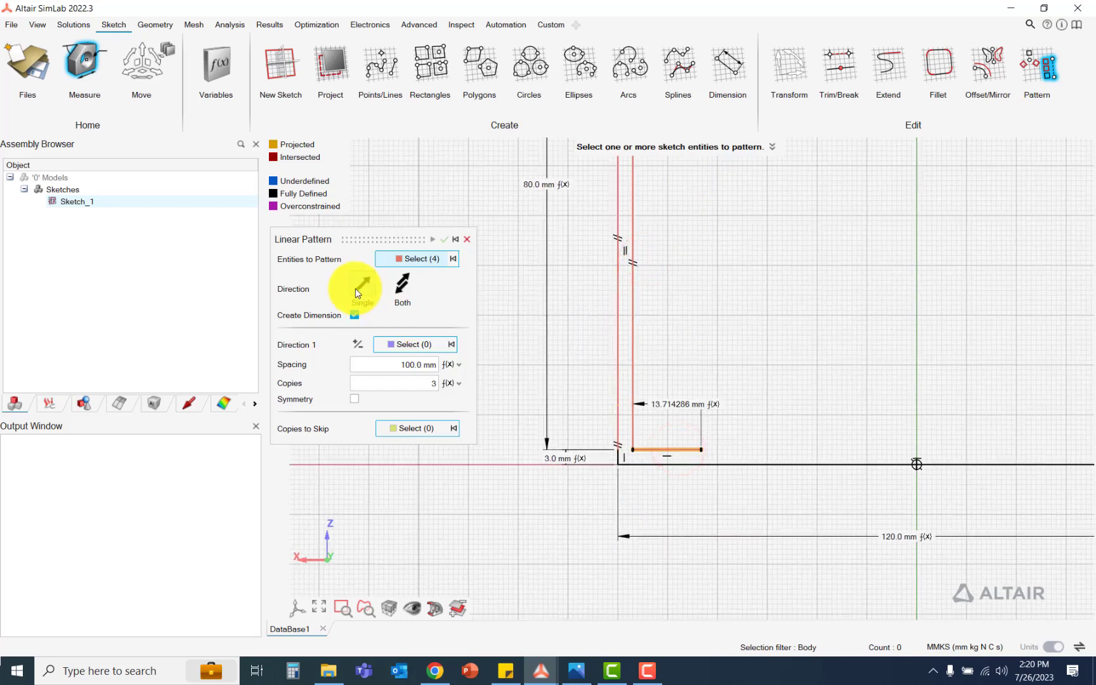
left_click(405, 344)
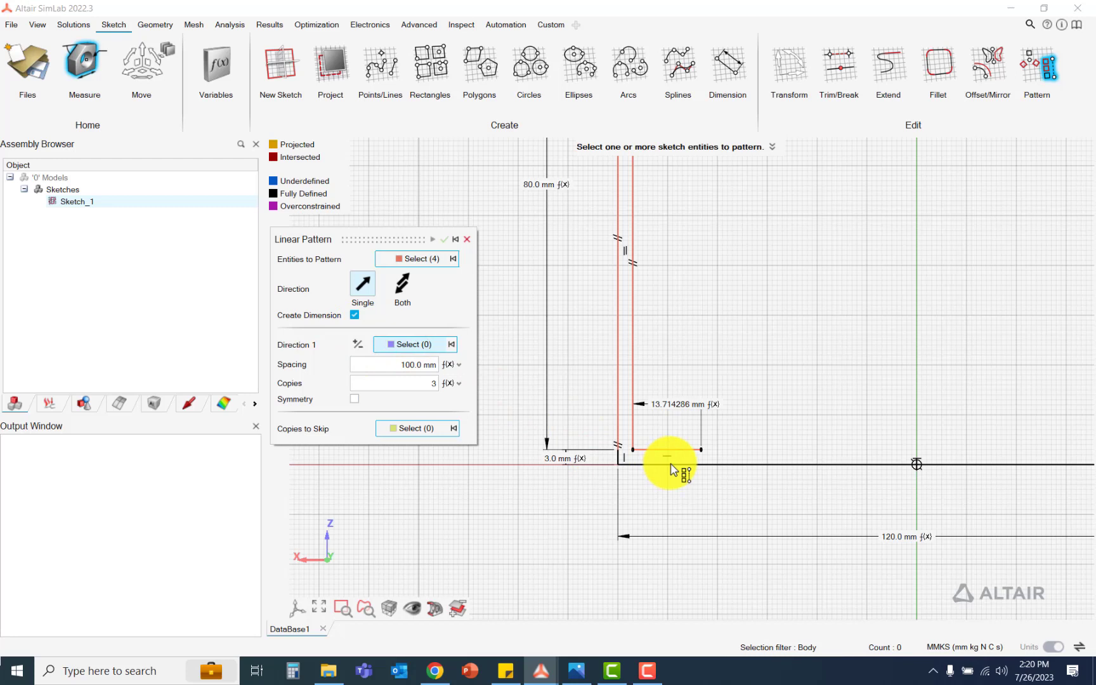
scroll(671, 470, "down", 2)
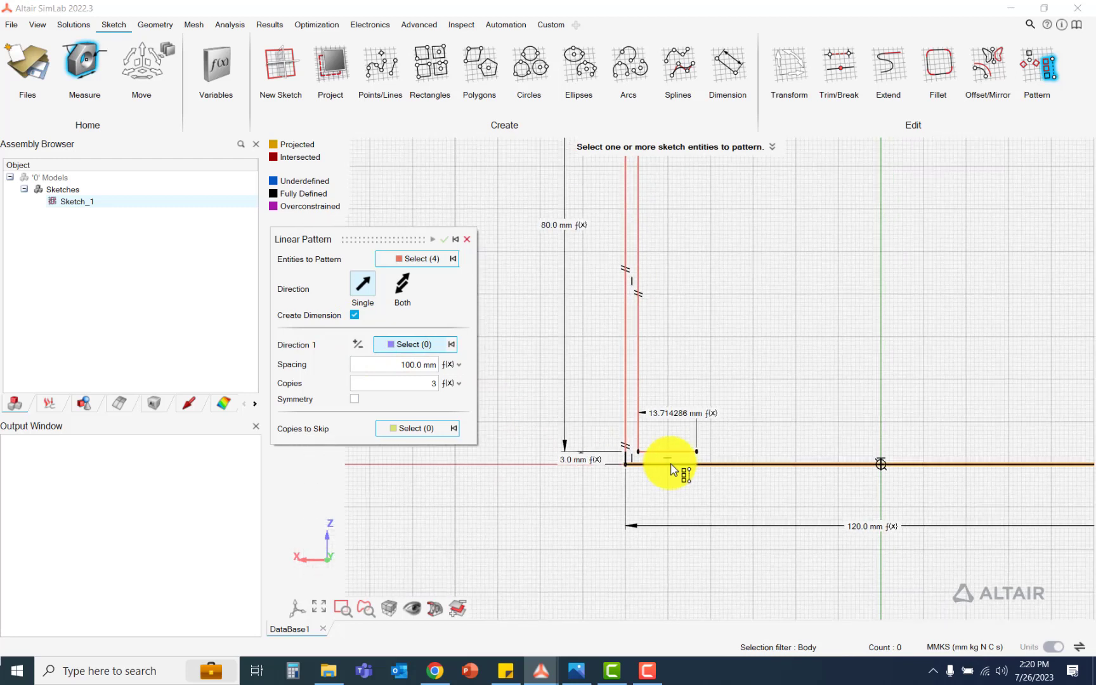
left_click(719, 471)
scroll(719, 470, "down", 1)
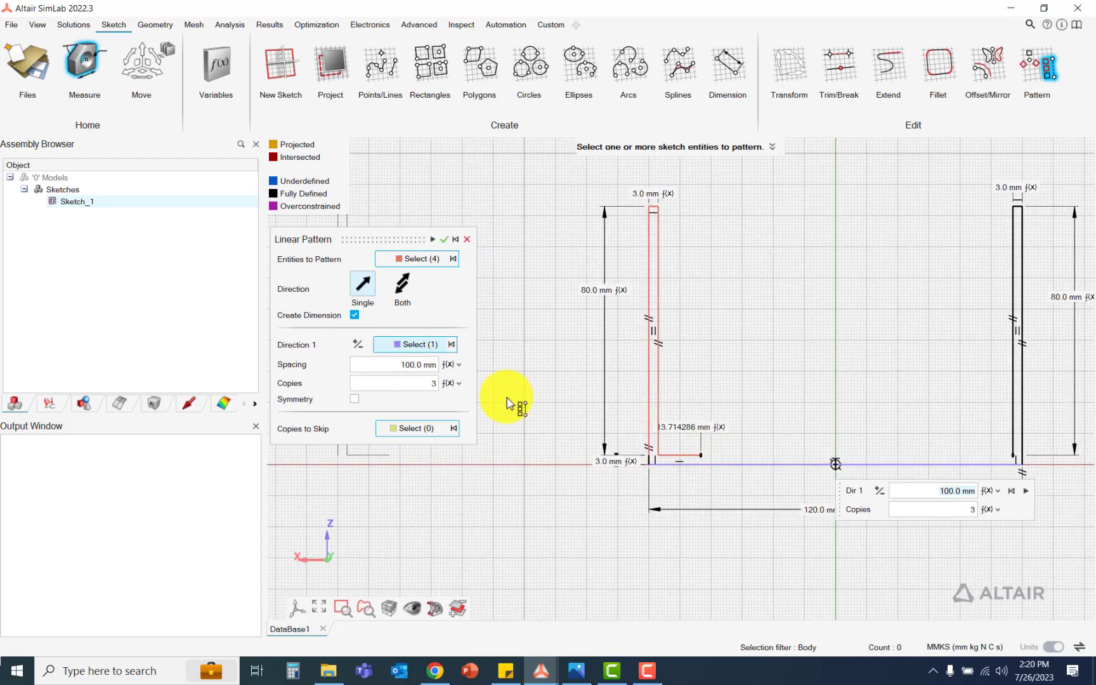
left_click(394, 367)
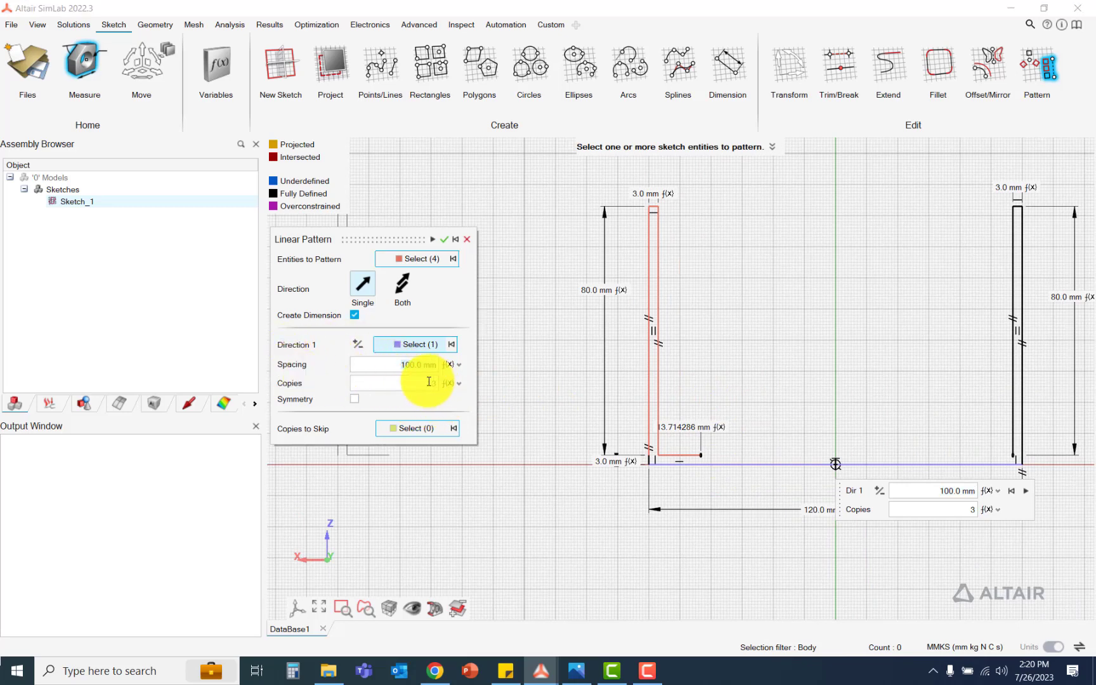
scroll(655, 399, "down", 1)
scroll(656, 400, "down", 1)
left_click(391, 363)
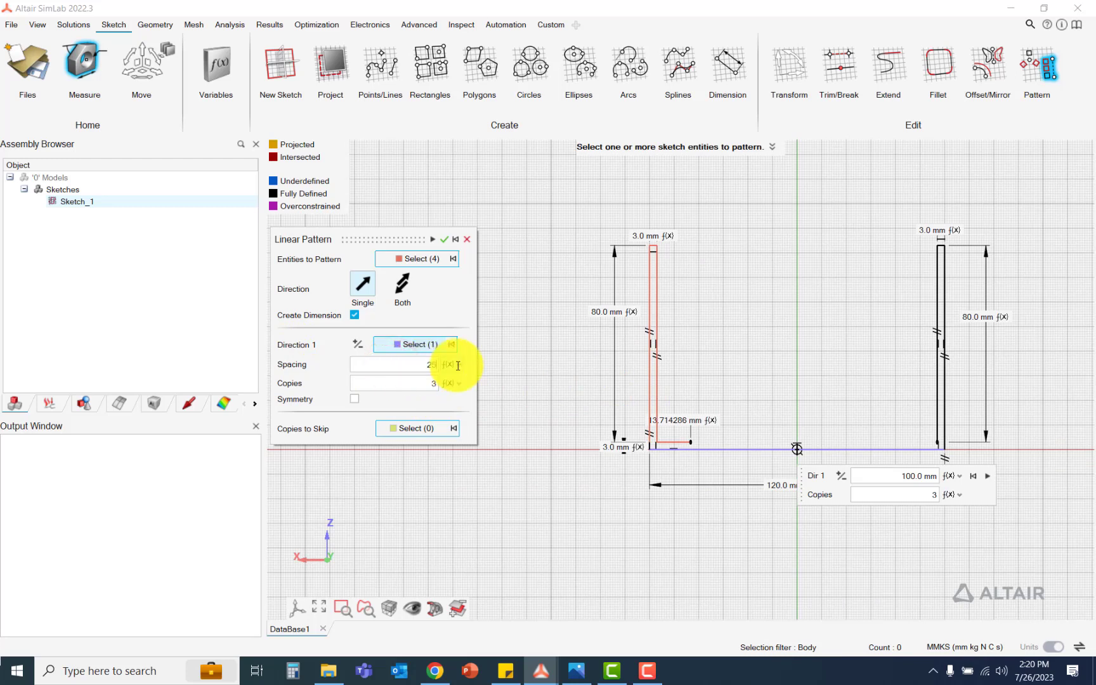
left_click(434, 380)
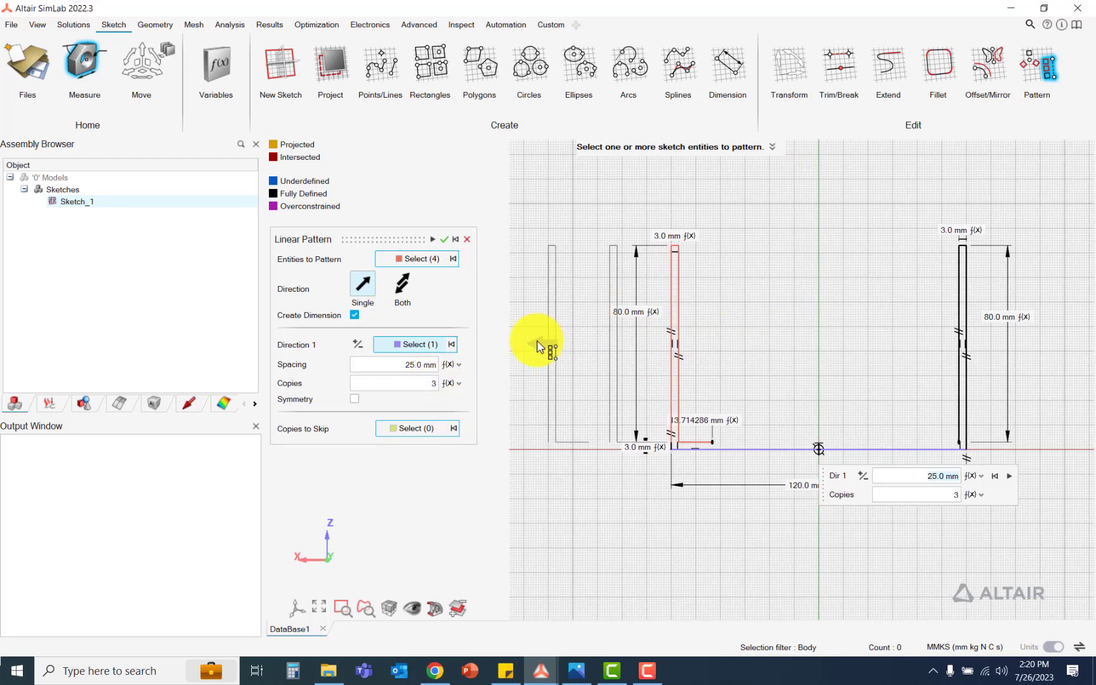
left_click(354, 346)
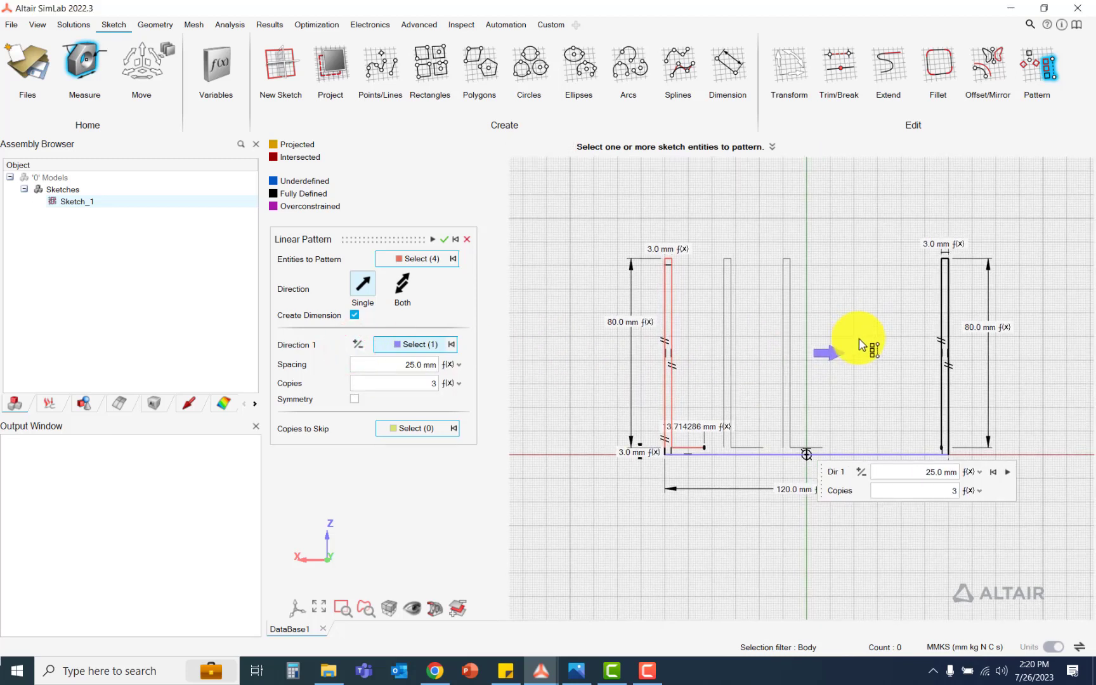
right_click_drag(860, 339, 842, 348)
scroll(842, 348, "up", 4)
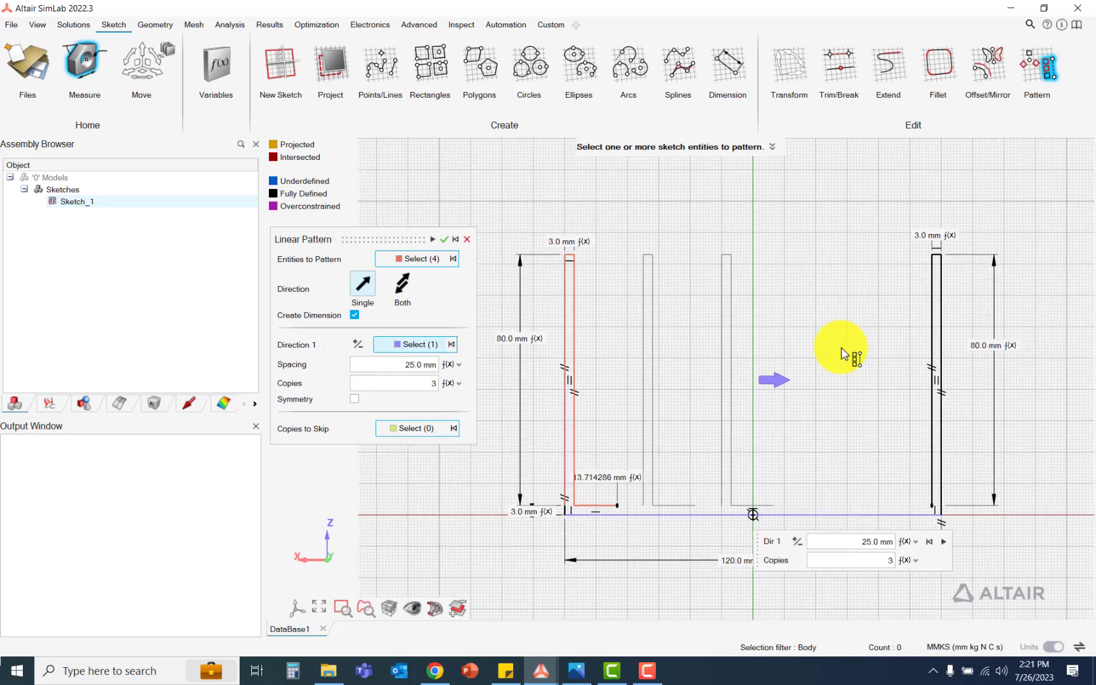
scroll(842, 348, "up", 2)
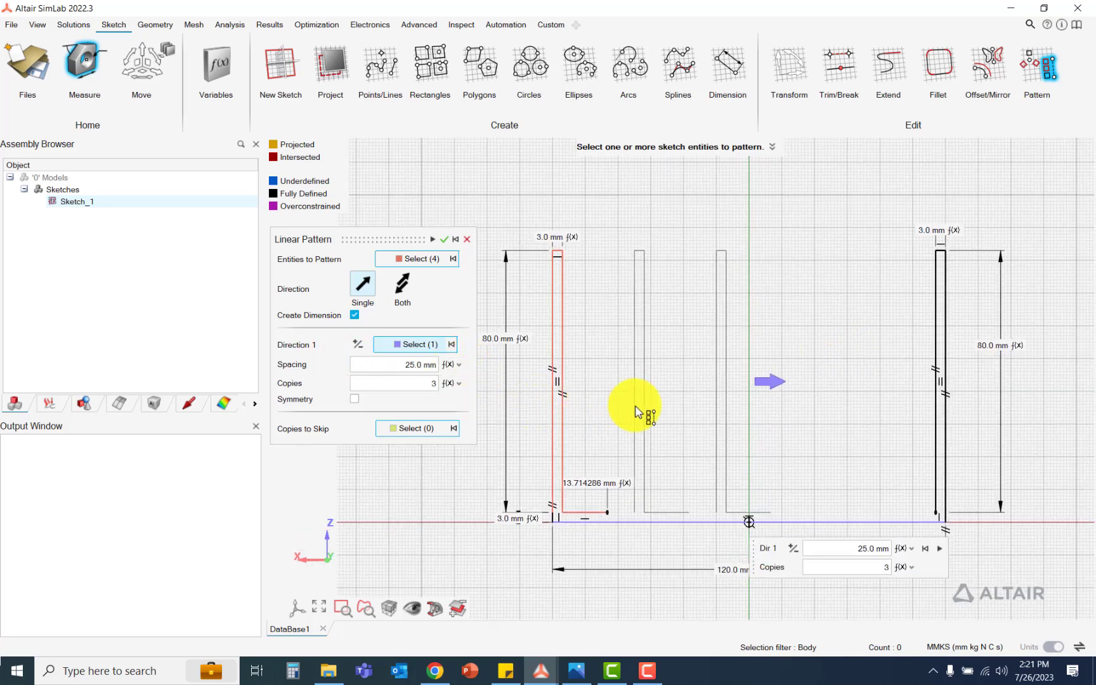
scroll(631, 432, "up", 2)
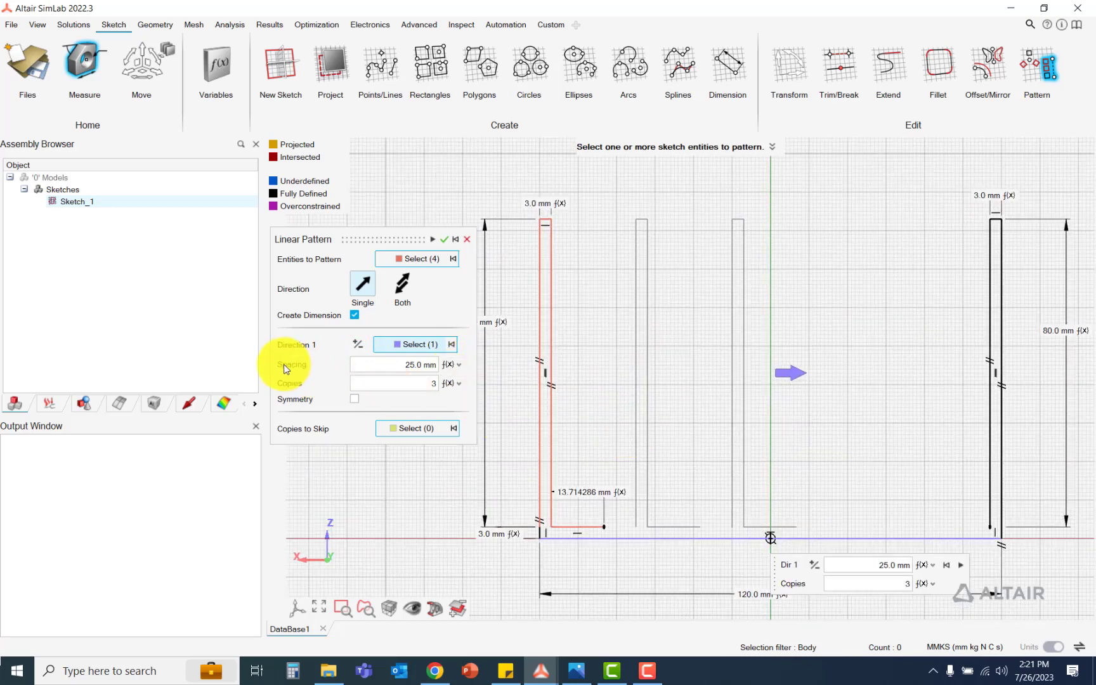
scroll(603, 409, "up", 2)
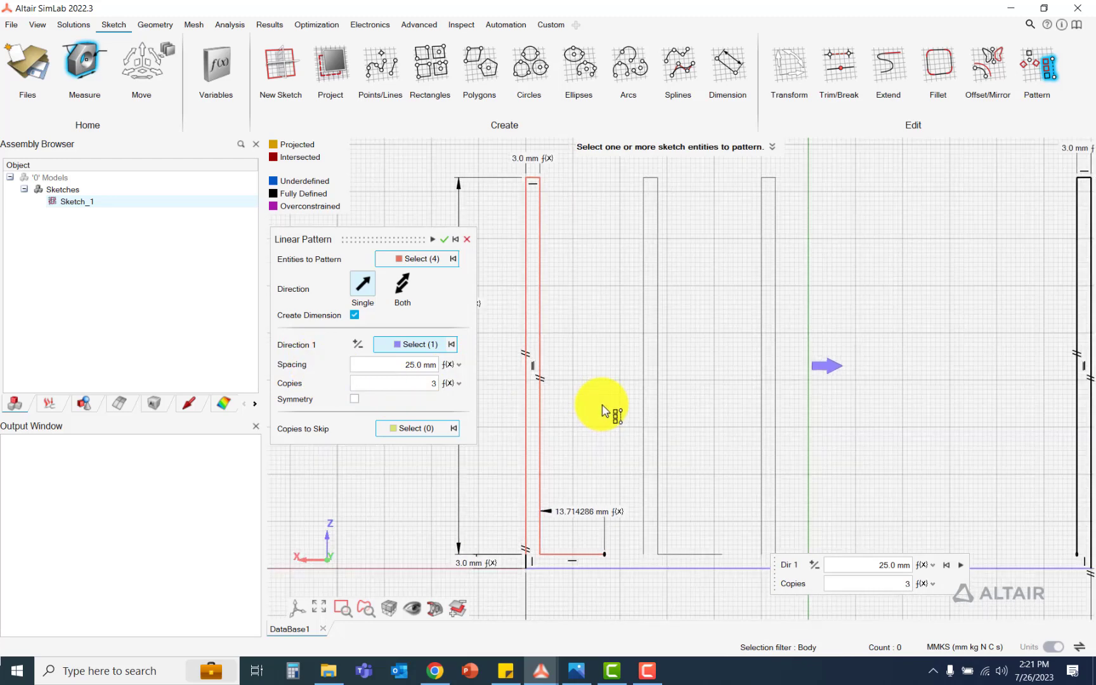
scroll(603, 410, "up", 3)
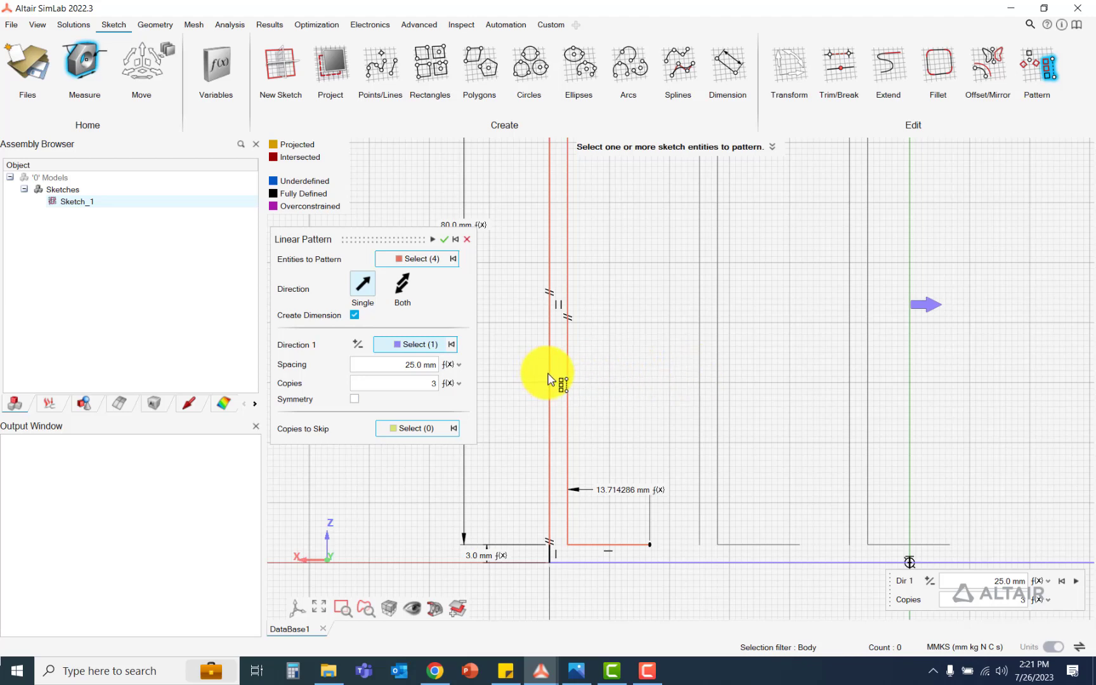
scroll(552, 384, "down", 3)
scroll(547, 393, "up", 3)
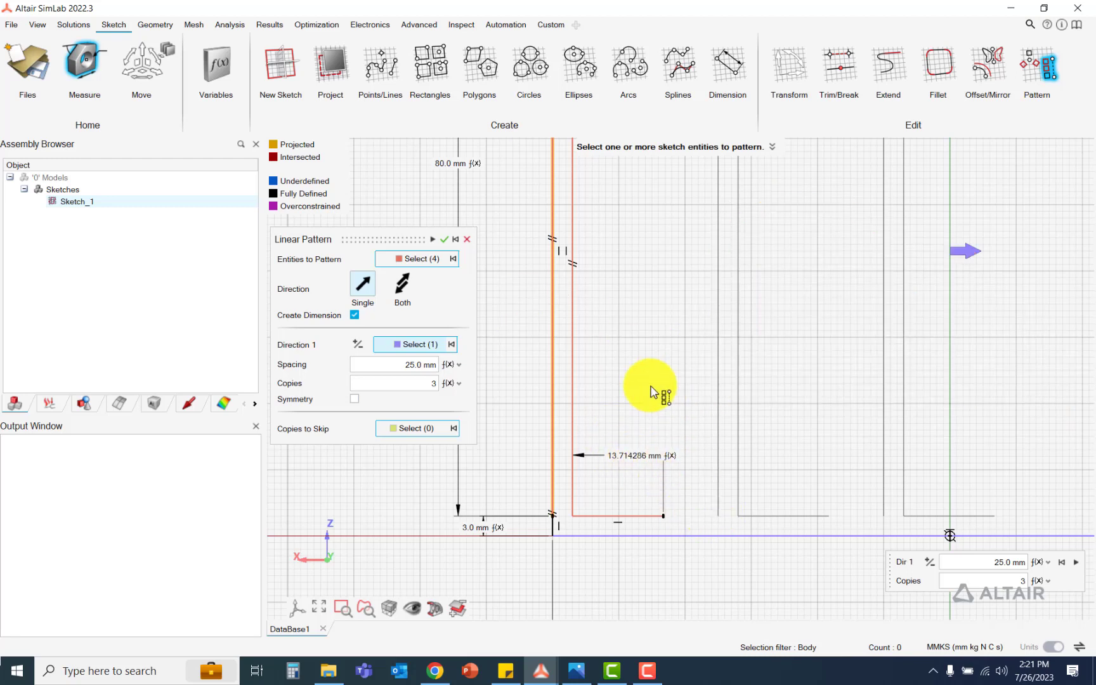
scroll(650, 388, "up", 2)
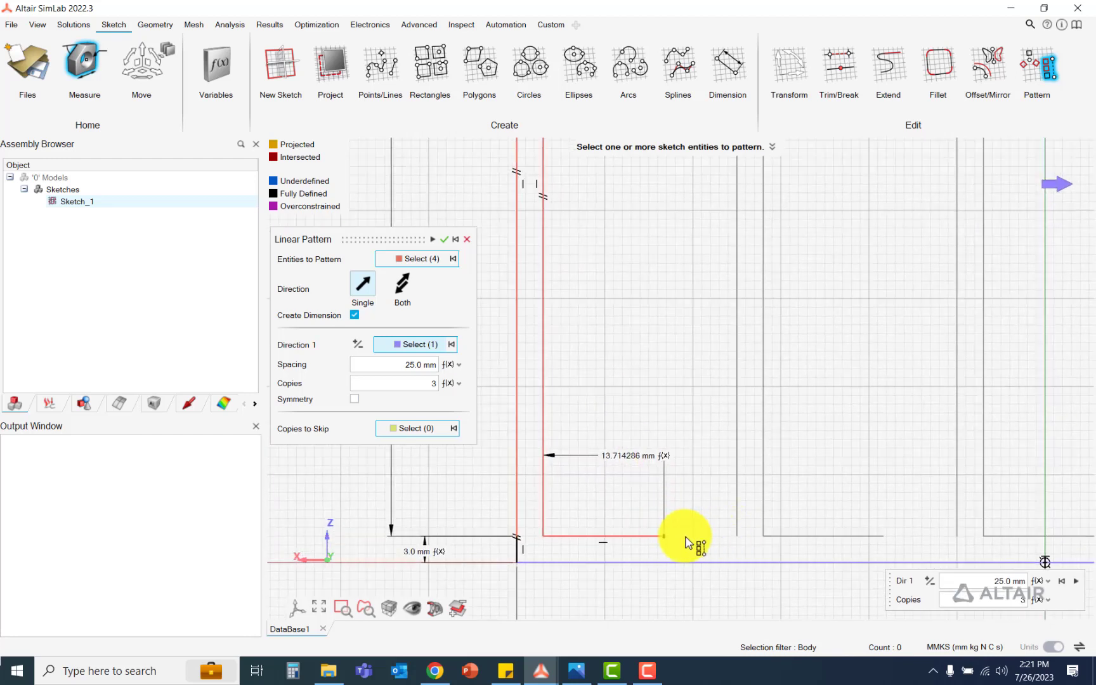
left_click(466, 240)
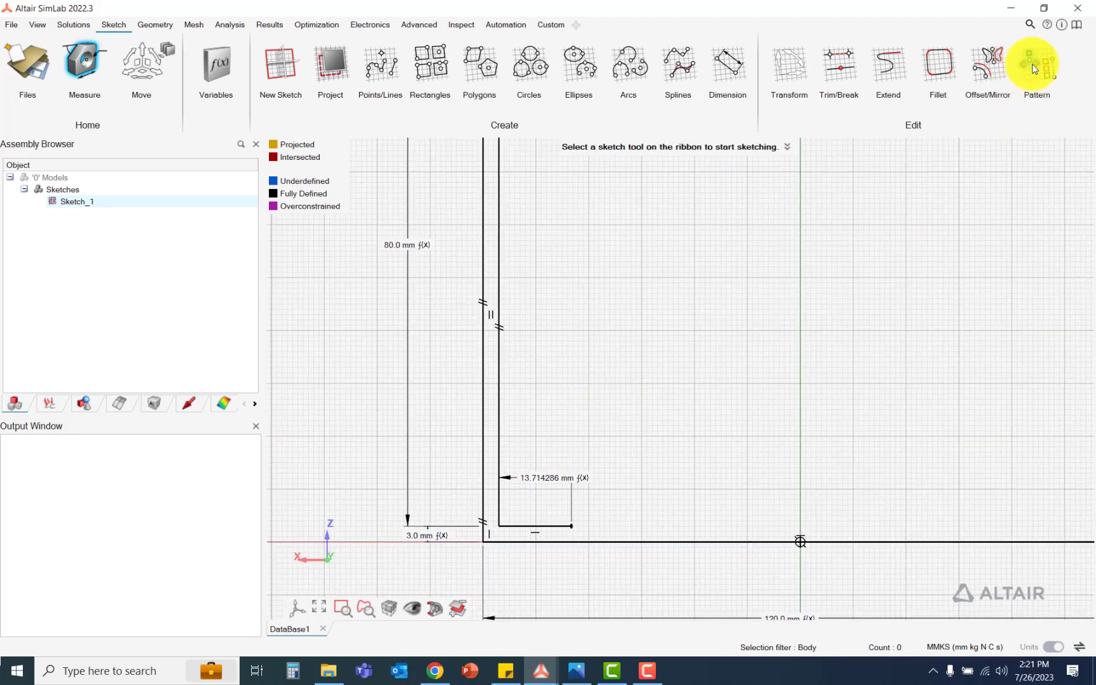
Create a Length variable named spacing_input with the expression fin_thickness + spacing
left_click(213, 63)
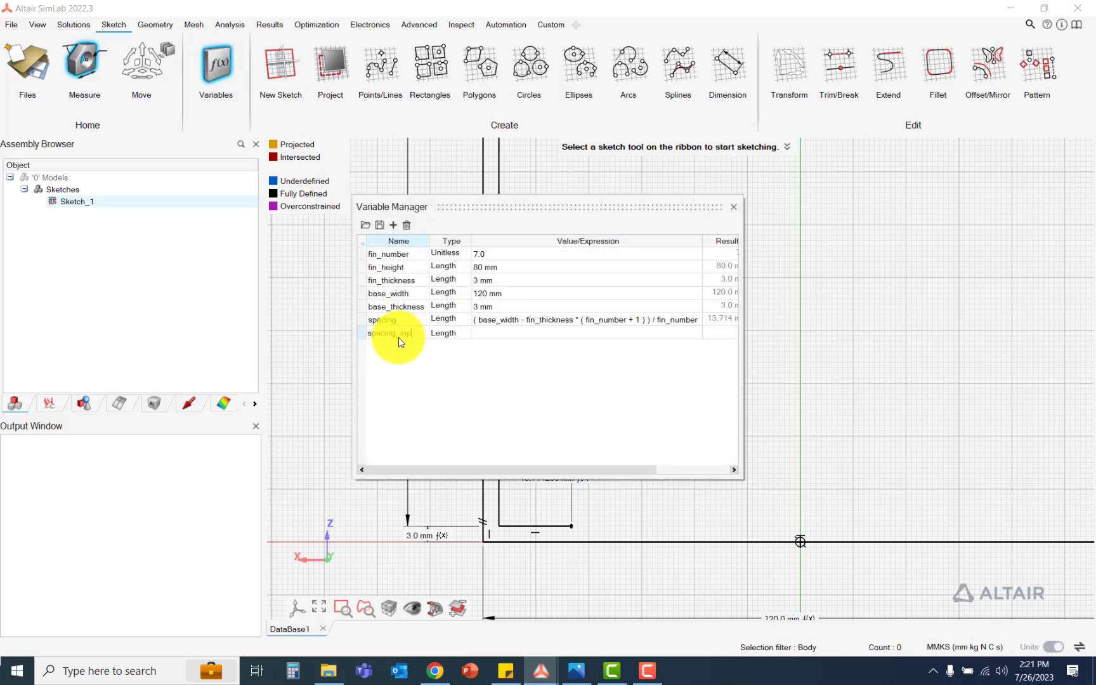
left_click(503, 333)
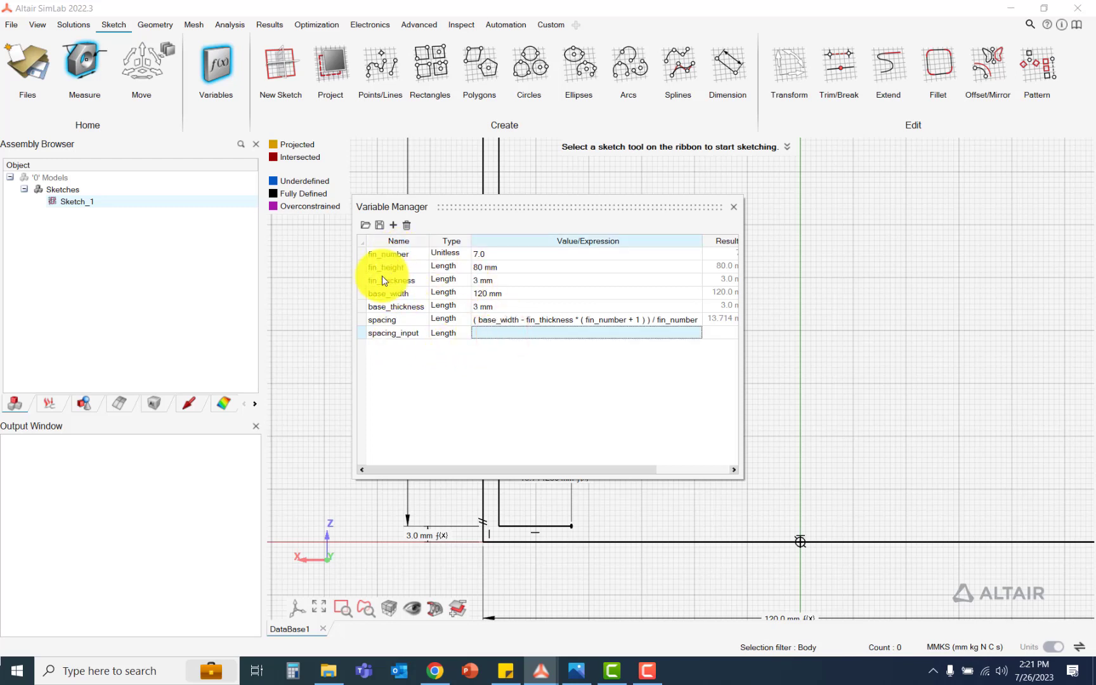
type("fi")
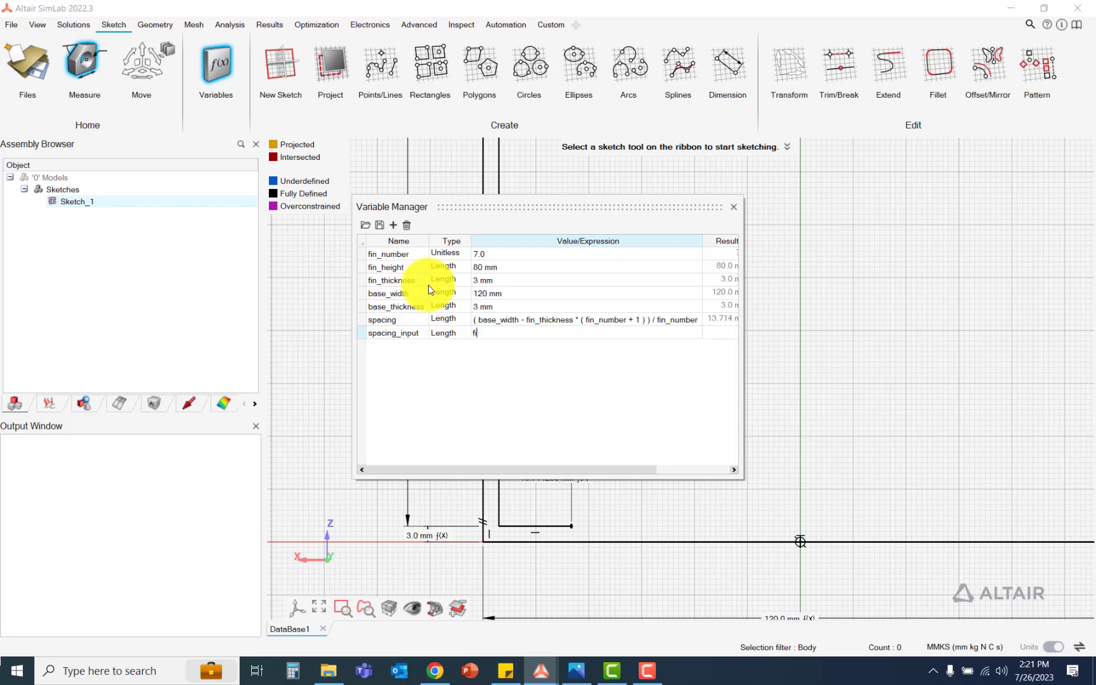
type("n_thickness + spacing")
key("Return")
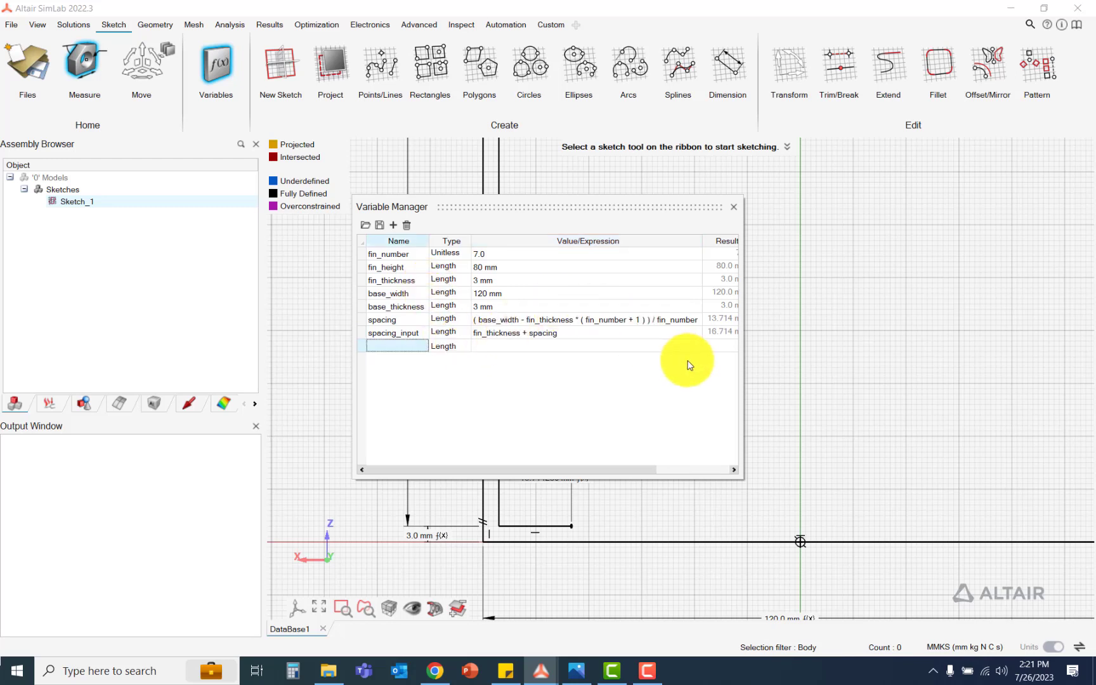
left_click_drag(612, 468, 558, 466)
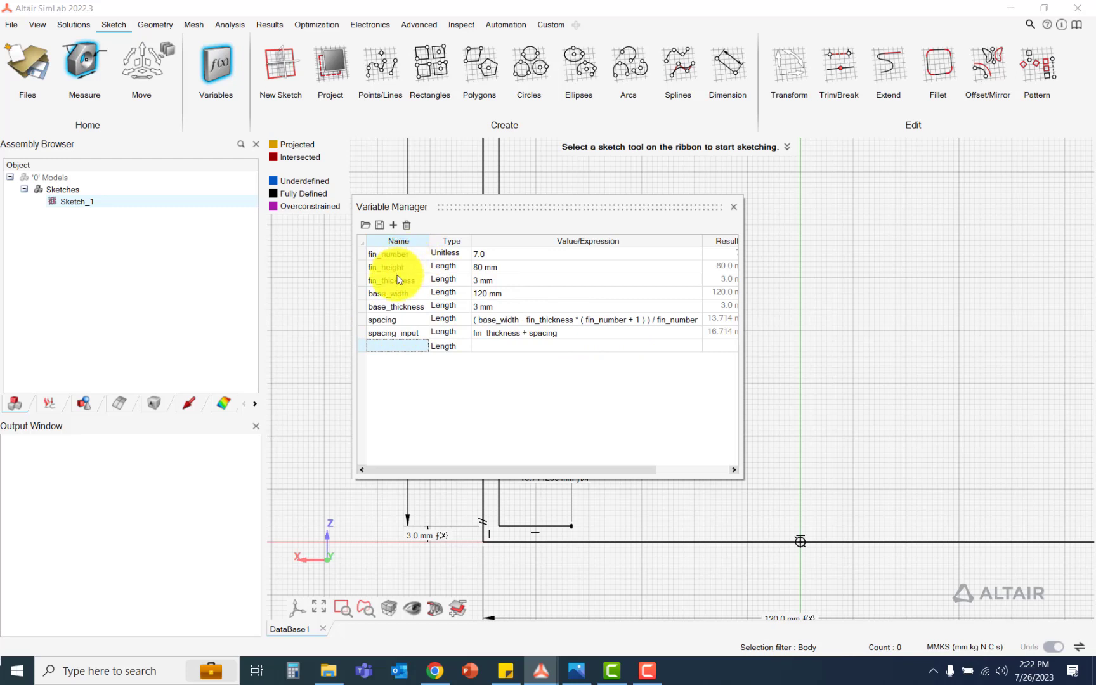
left_click(733, 215)
scroll(692, 276, "down", 3)
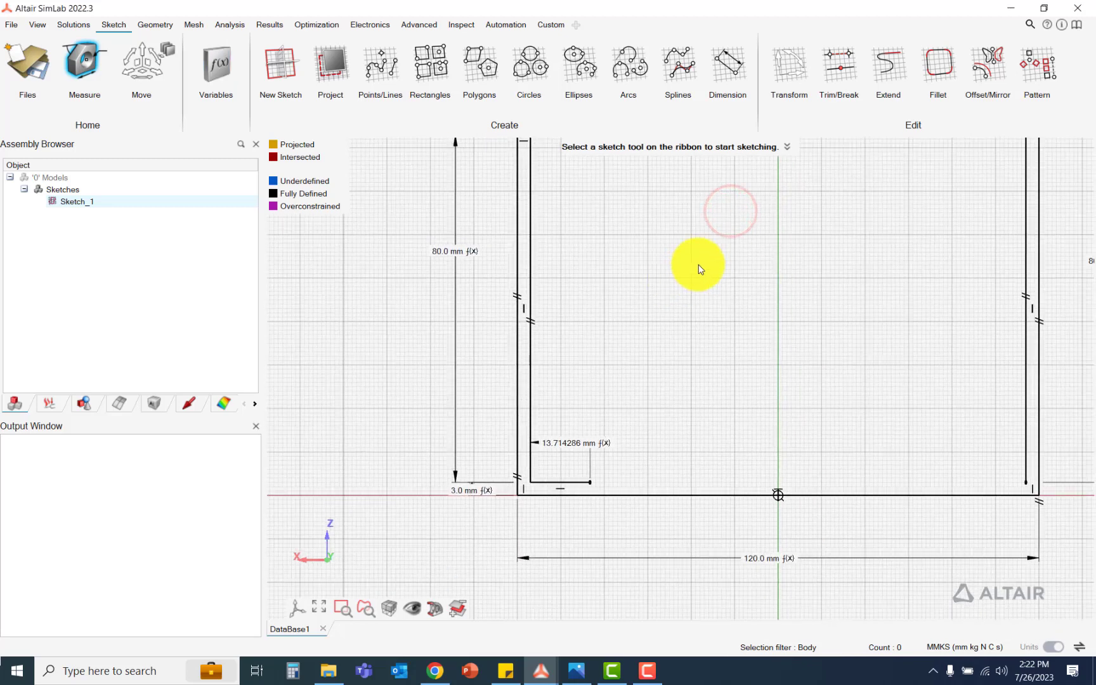
Start a linear pattern of the positive-X fin's three lines together with the short horizontal line beside it
right_click_drag(684, 287, 626, 384)
scroll(642, 358, "up", 2)
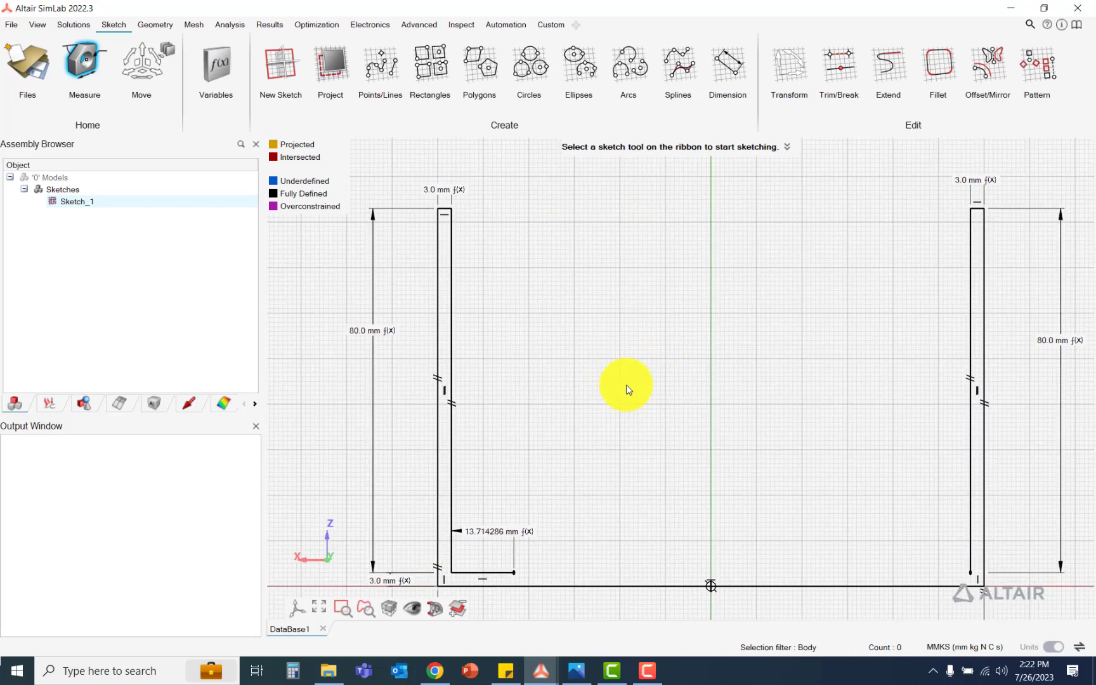
left_click(1039, 66)
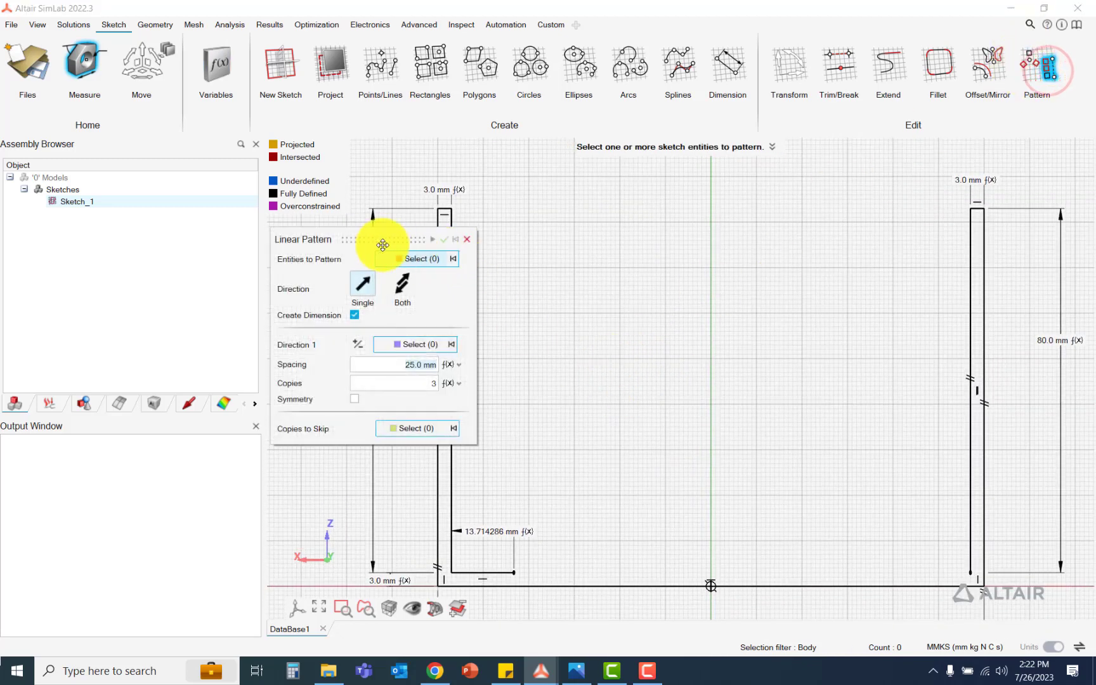
left_click_drag(354, 244, 215, 248)
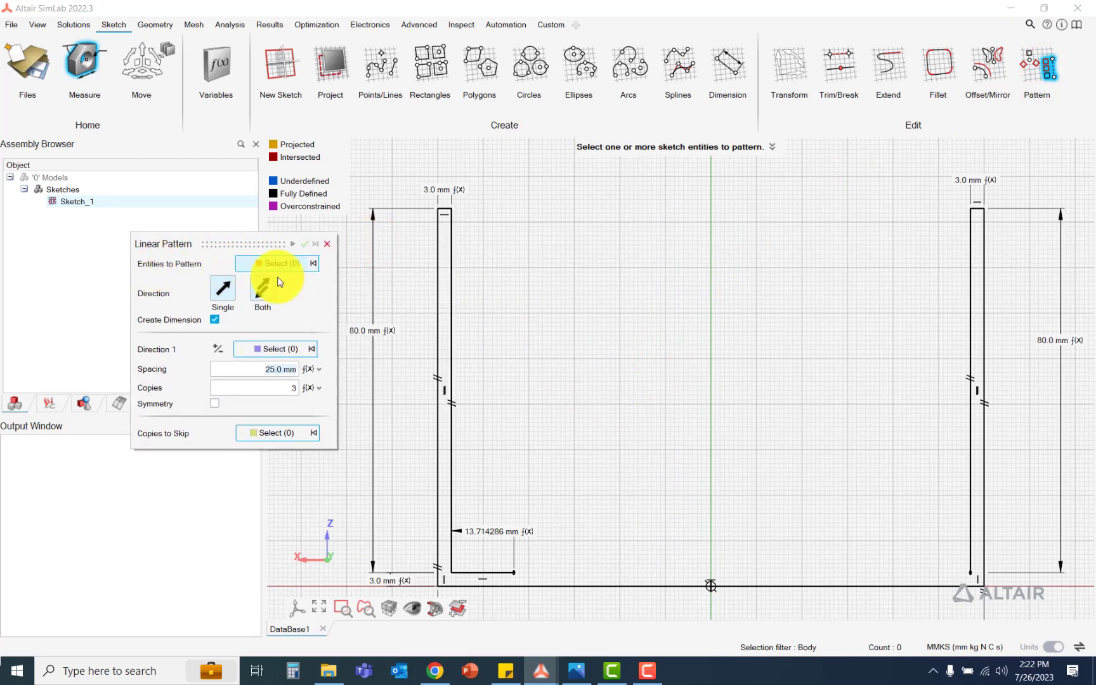
left_click(437, 278)
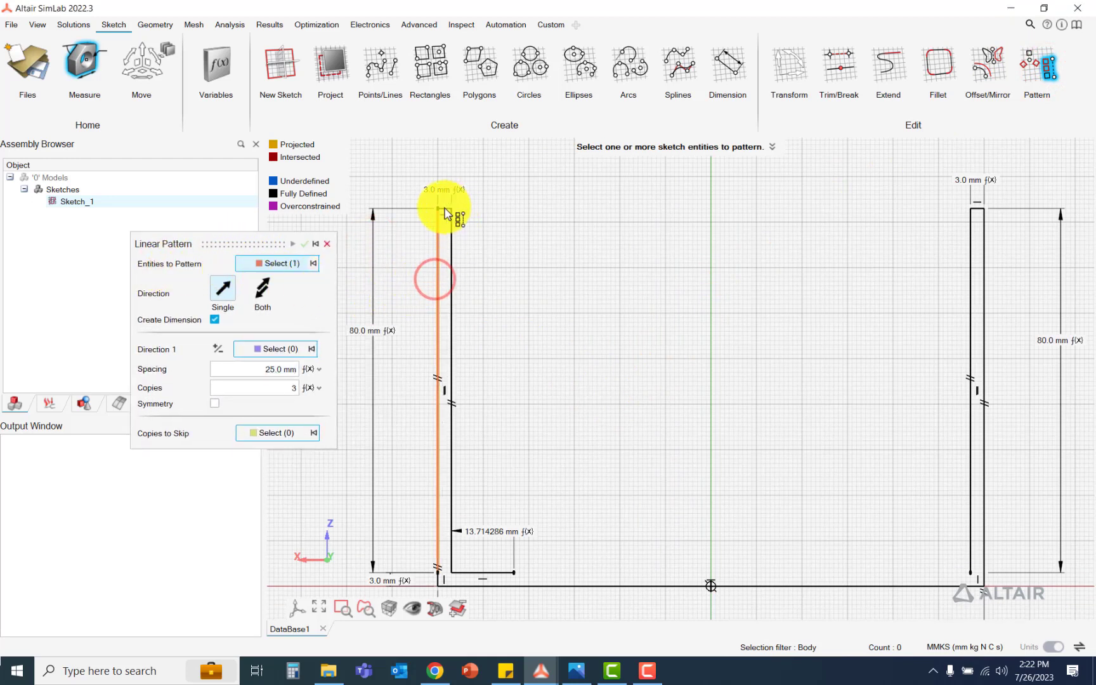
left_click(444, 208)
left_click(451, 244)
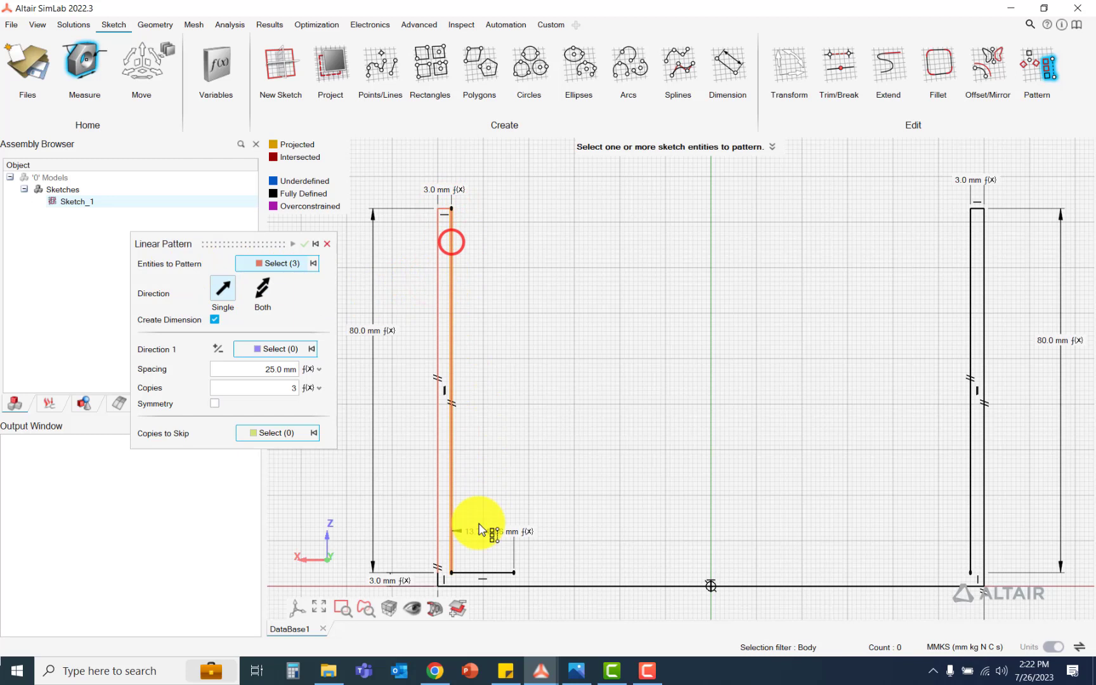
left_click(487, 571)
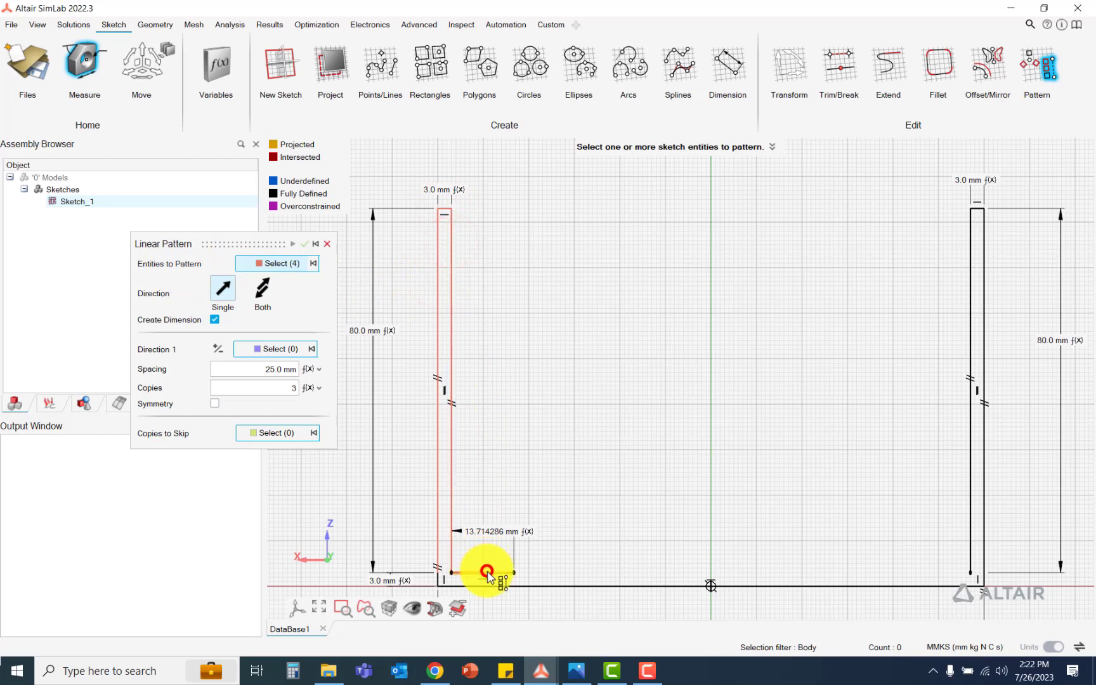
Set the pattern direction along the base line and reverse it so the copies run toward the opposite fin
left_click(265, 349)
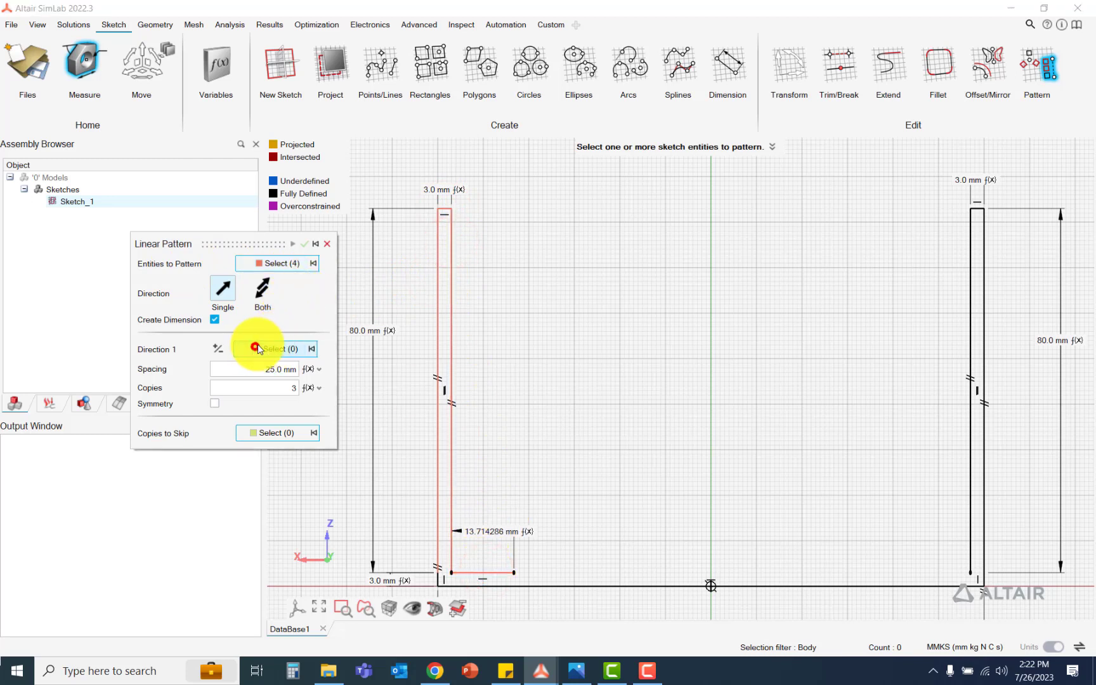
left_click(575, 587)
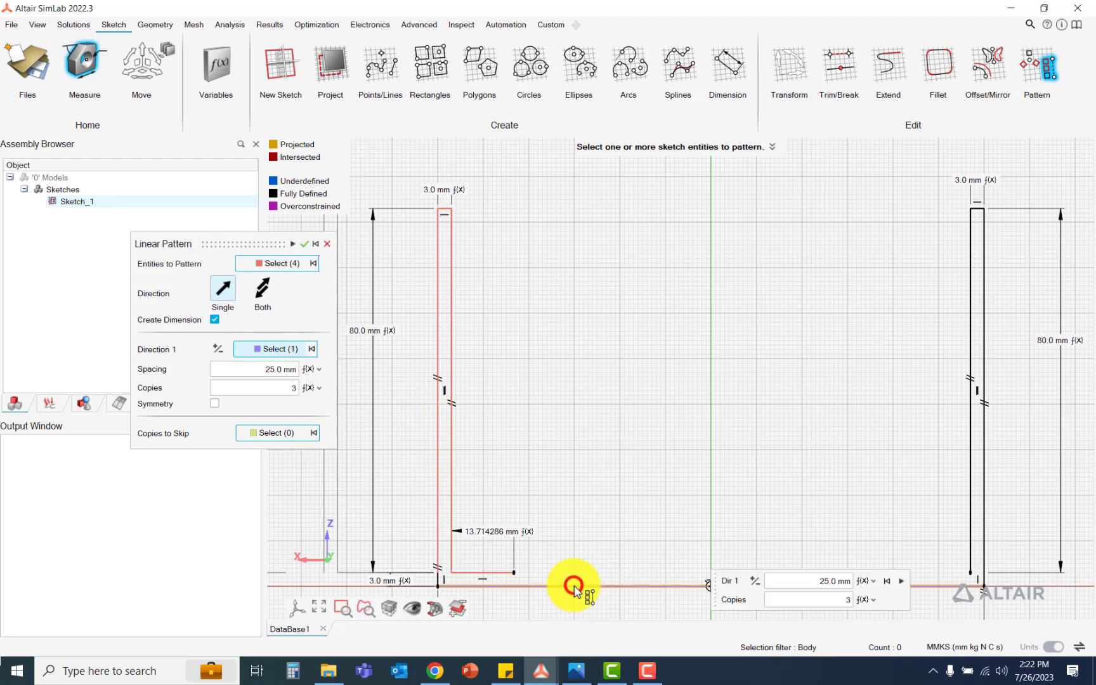
scroll(563, 539, "down", 5)
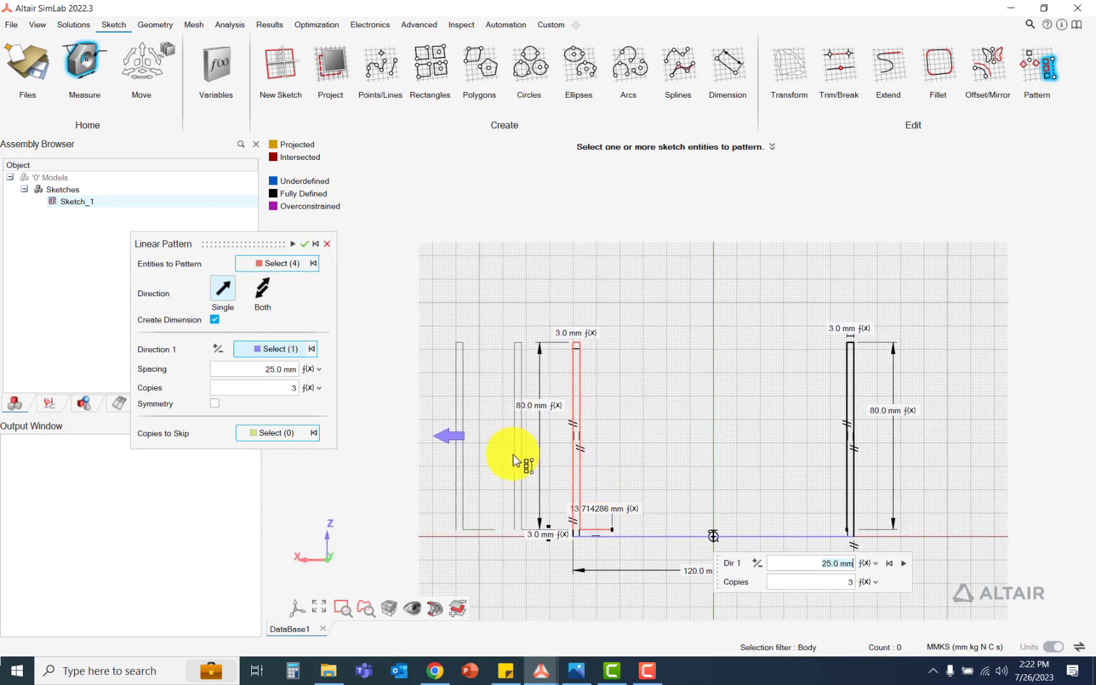
left_click(218, 348)
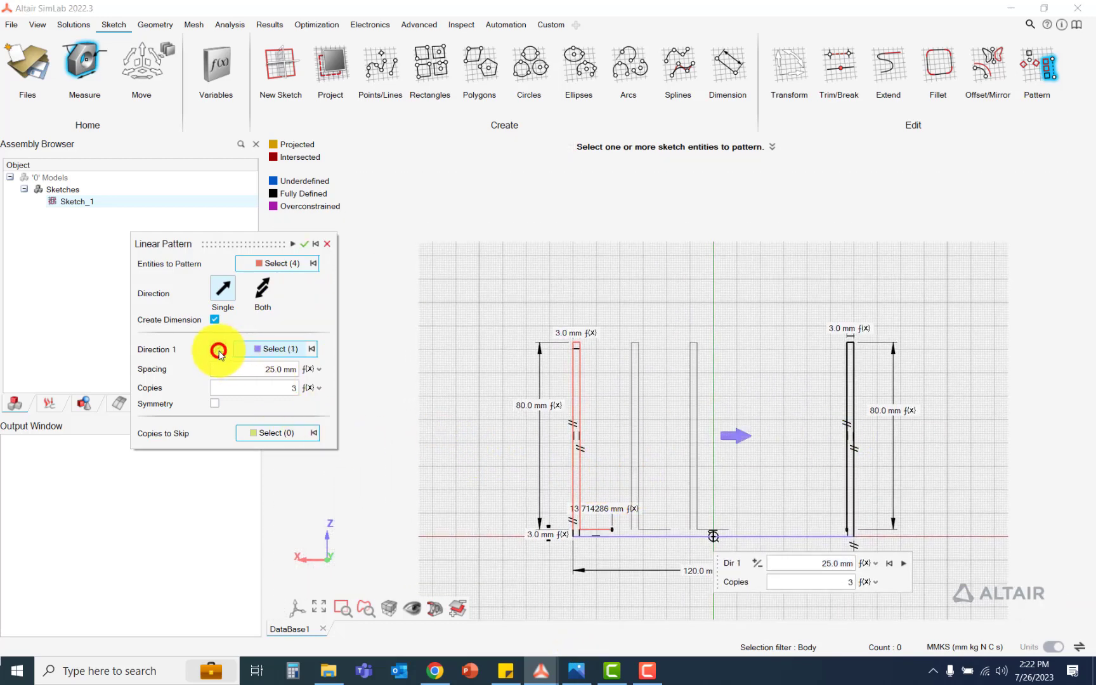
scroll(690, 512, "up", 3)
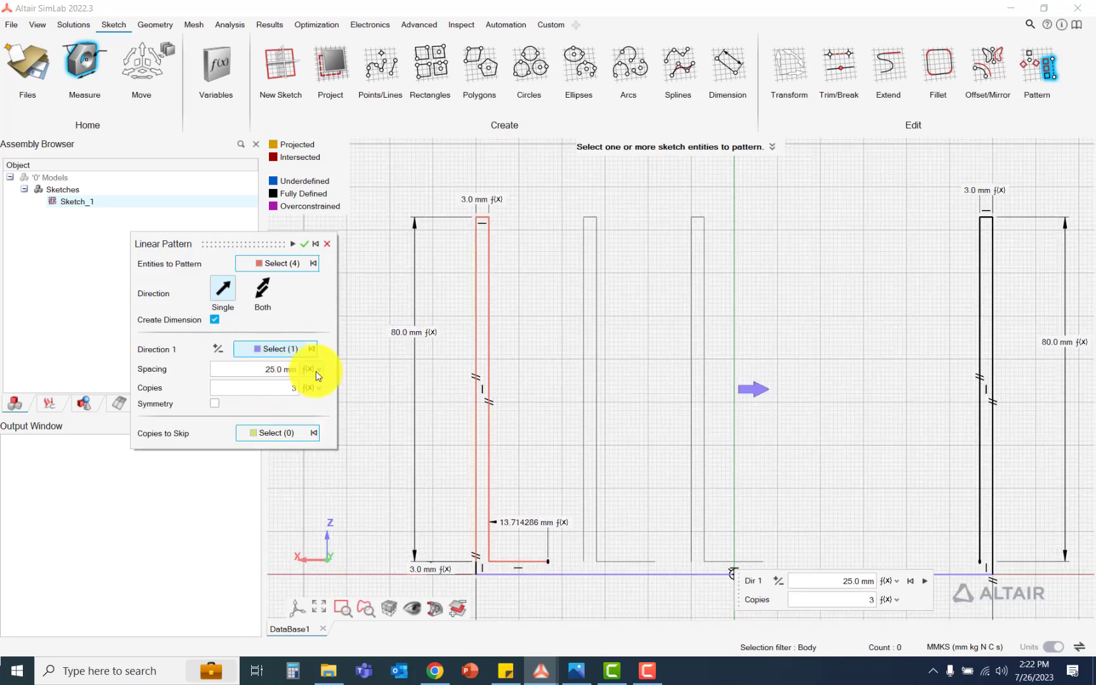
Drive the pattern's spacing with spacing_input and its number of copies with fin_number, and create the pattern
left_click(312, 369)
left_click(337, 464)
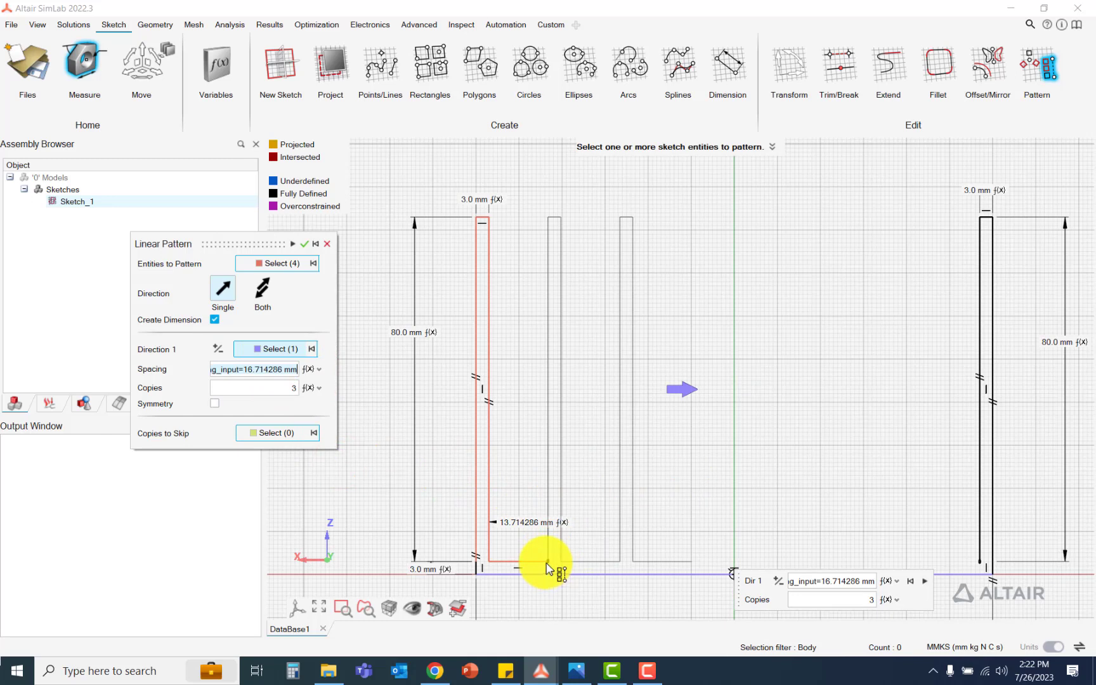
left_click(307, 388)
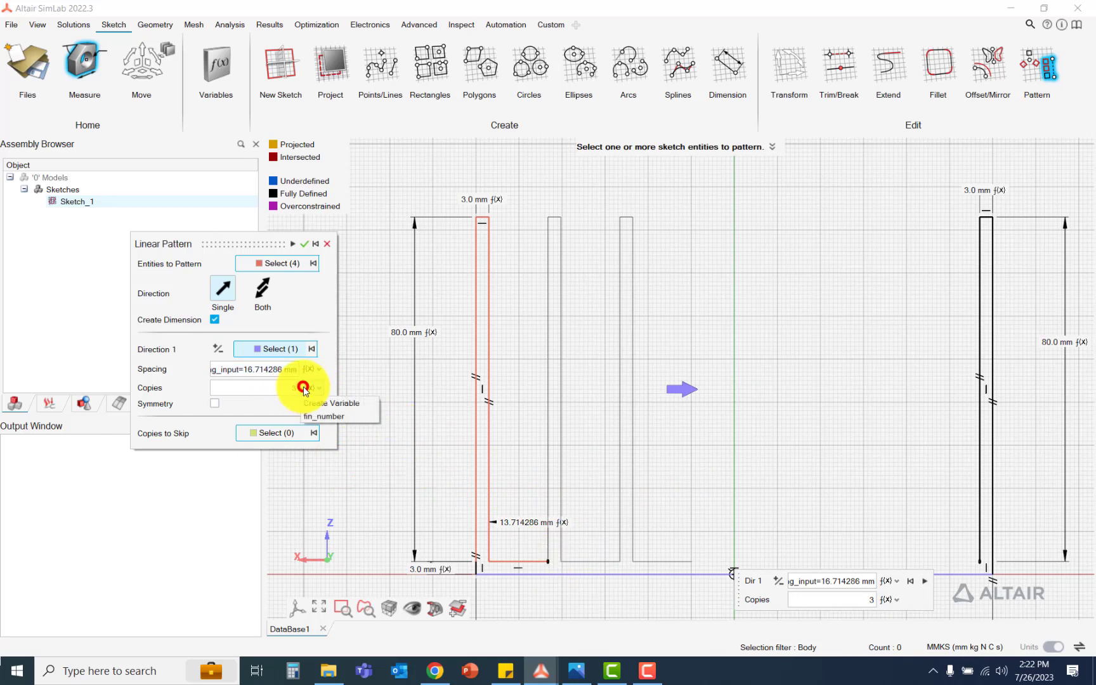
left_click(325, 417)
scroll(744, 417, "down", 3)
right_click_drag(778, 376, 713, 354)
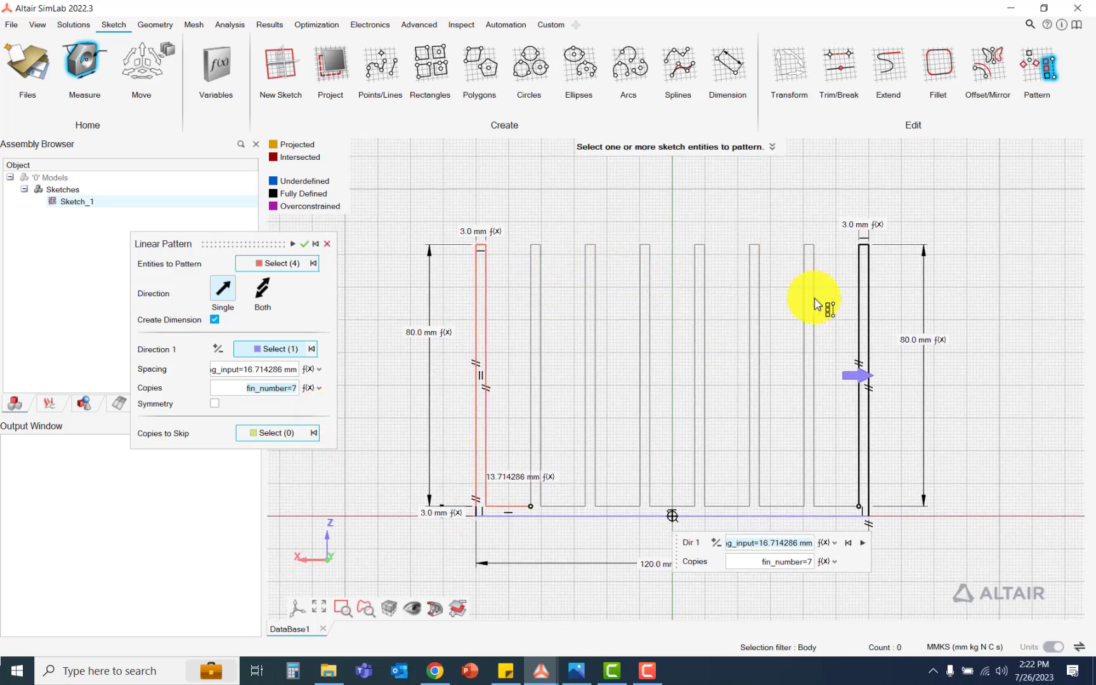
scroll(849, 488, "up", 4)
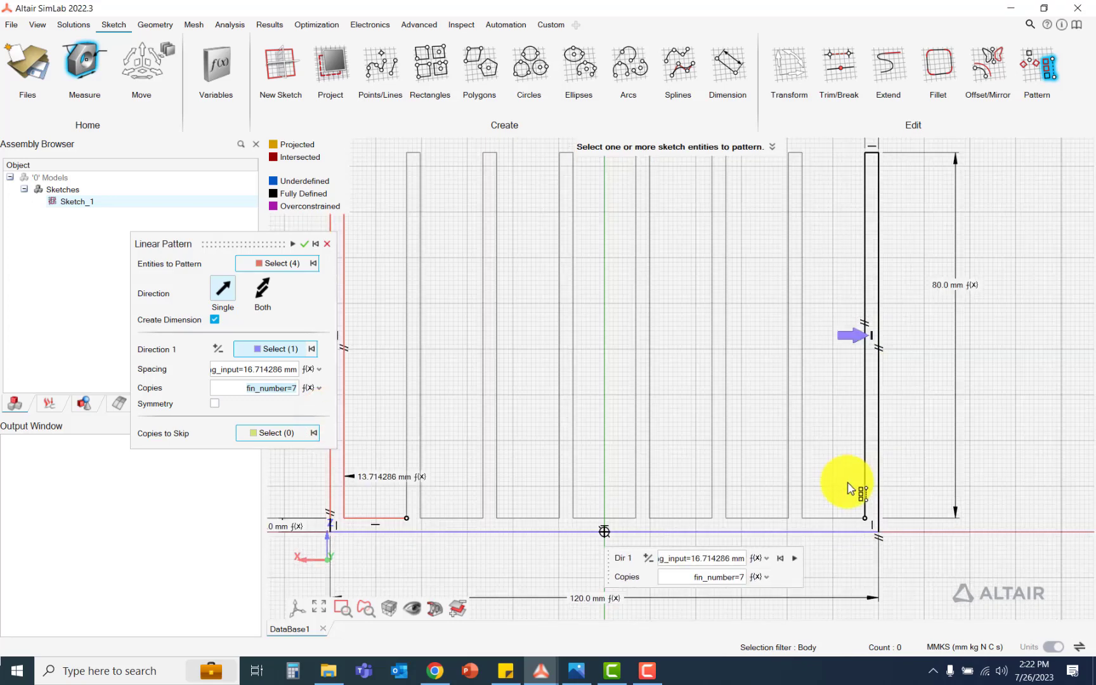
scroll(849, 534, "down", 5)
right_click_drag(756, 511, 908, 480)
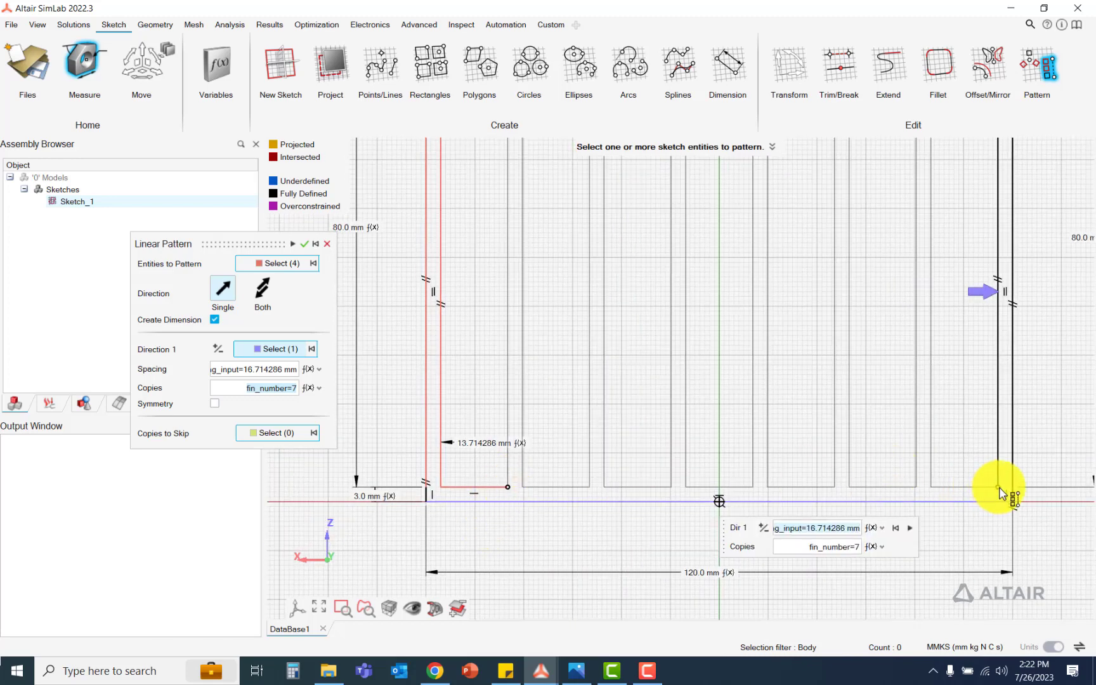
scroll(979, 470, "down", 5)
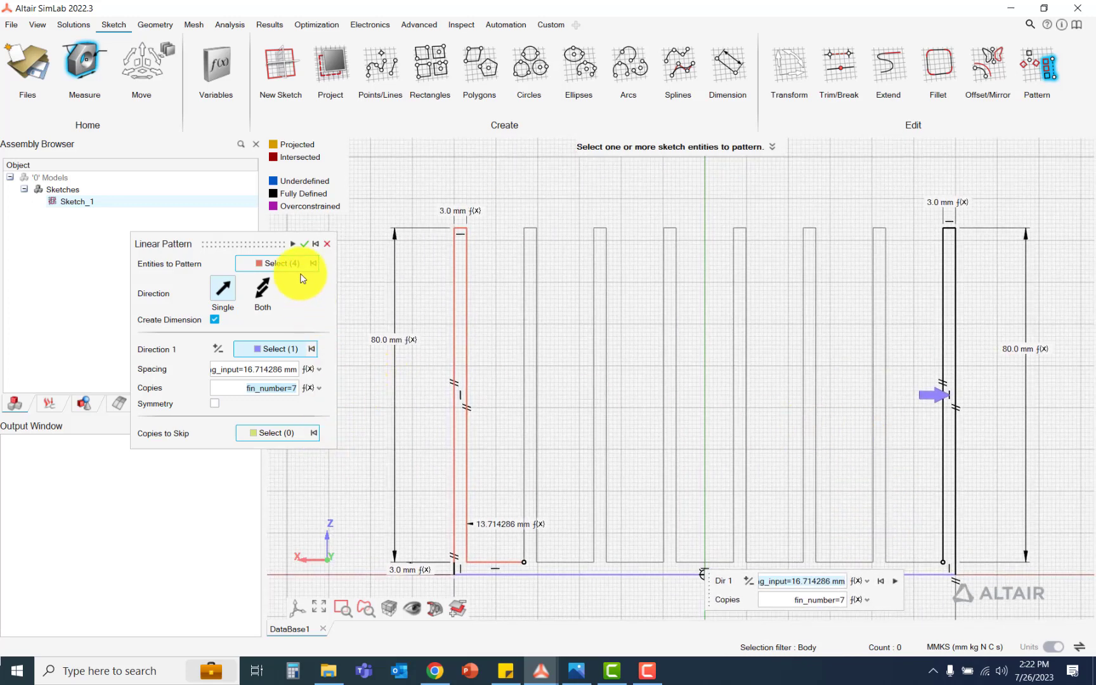
left_click(304, 245)
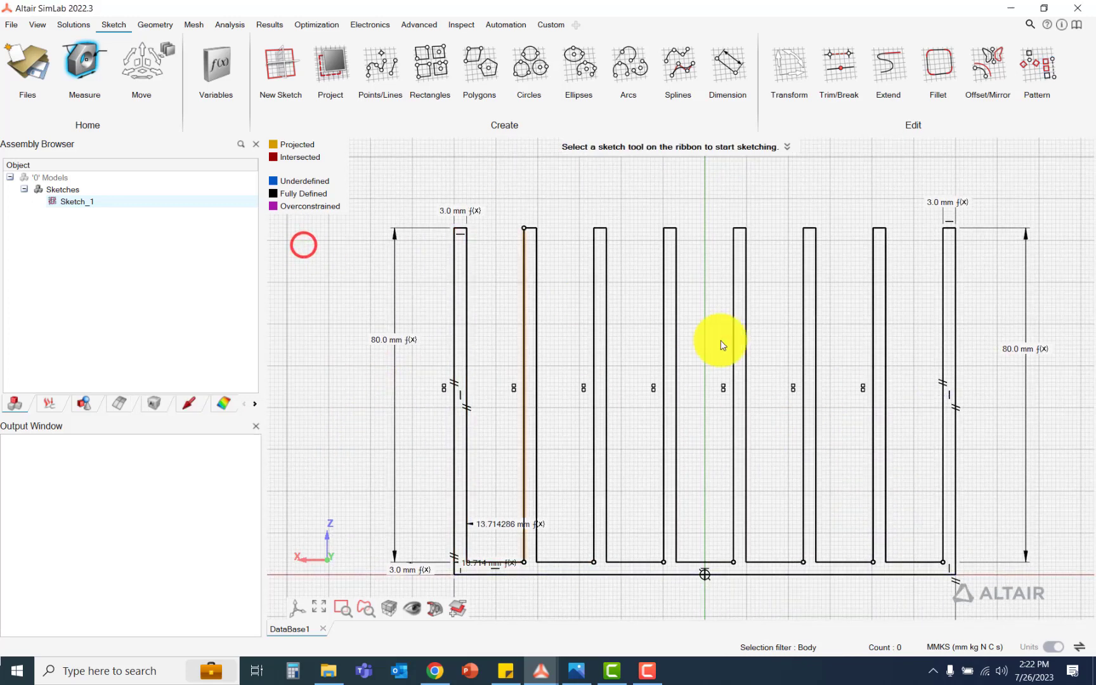
Open the Variable Manager and dock it alongside the Assembly Browser, clear of the sketch
scroll(817, 399, "down", 3)
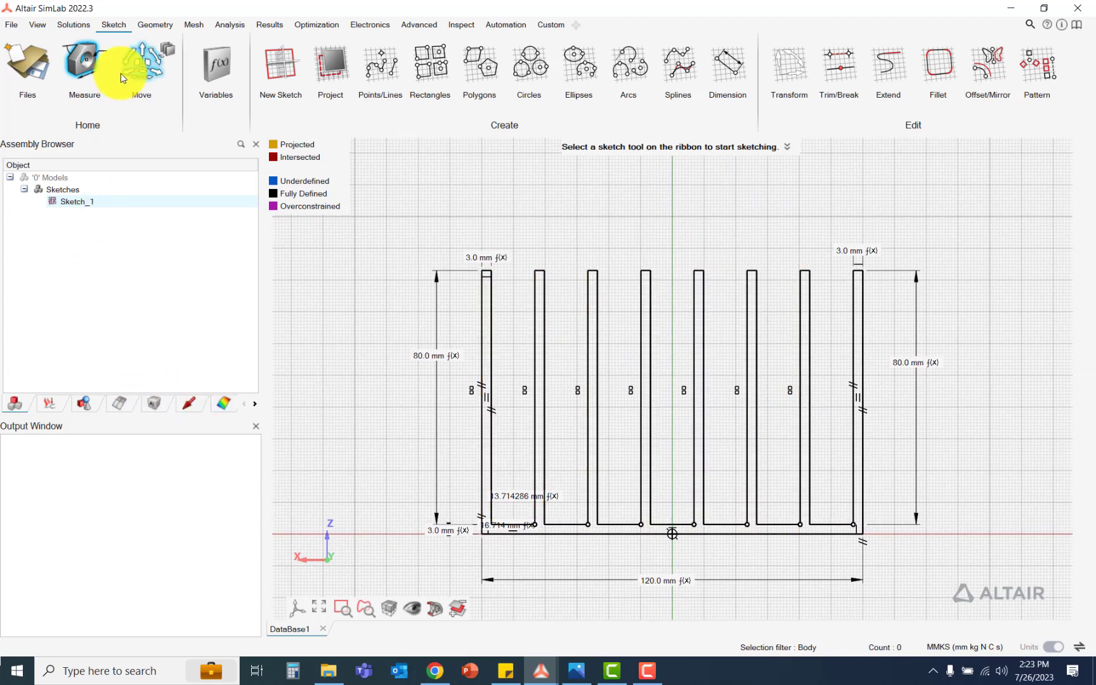
left_click(210, 61)
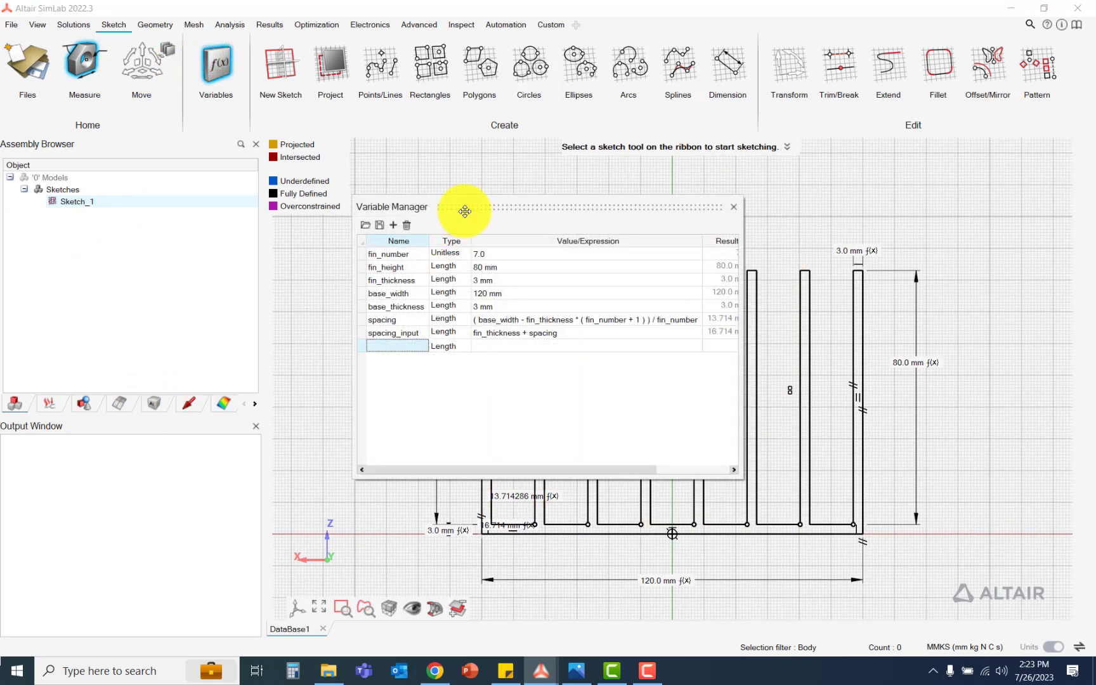
left_click_drag(581, 209, 265, 233)
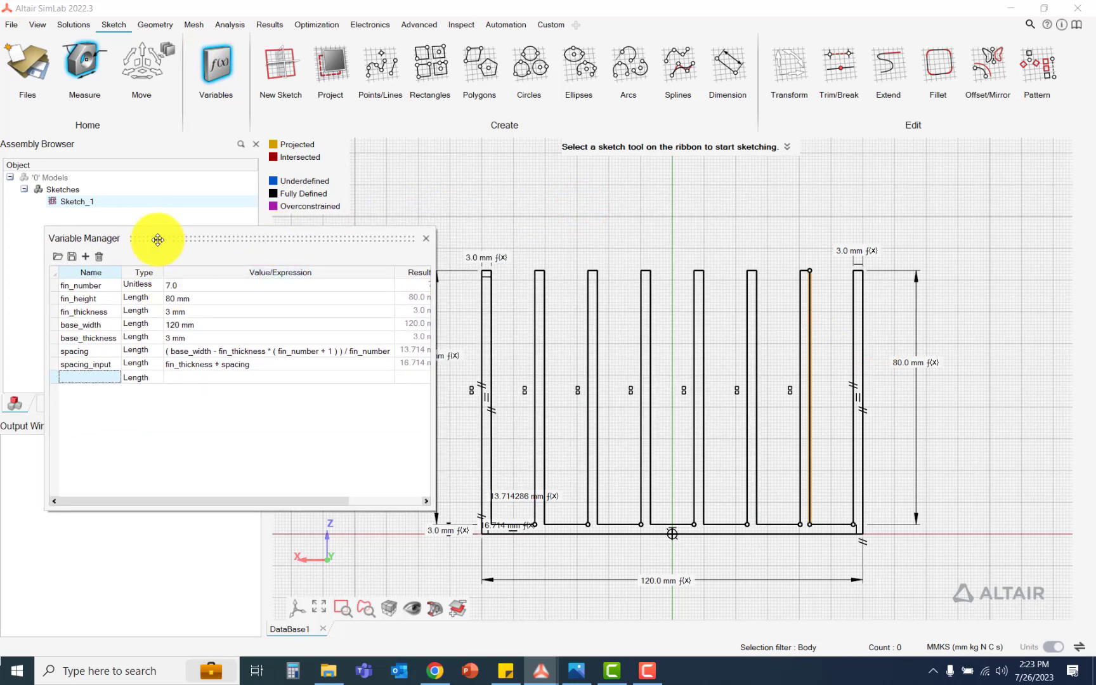
mouse_move(157, 237)
left_mouse_down()
mouse_move(141, 155)
mouse_move(143, 206)
left_mouse_up()
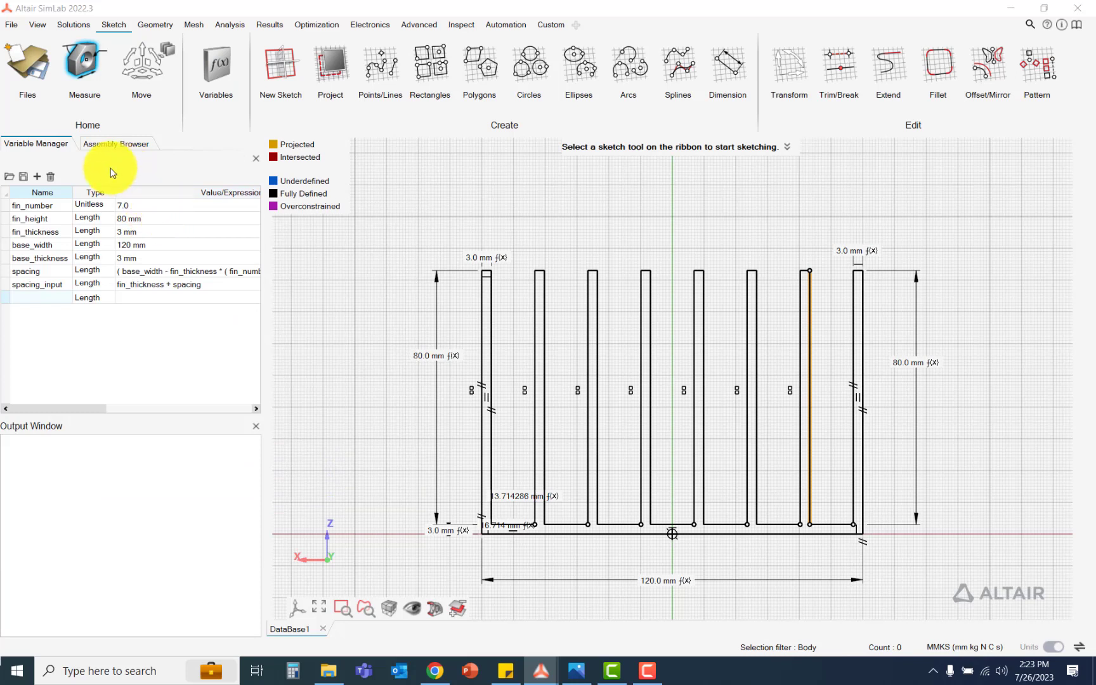
Set the fin_number variable to 6 to test how the fin pattern updates
left_click(158, 208)
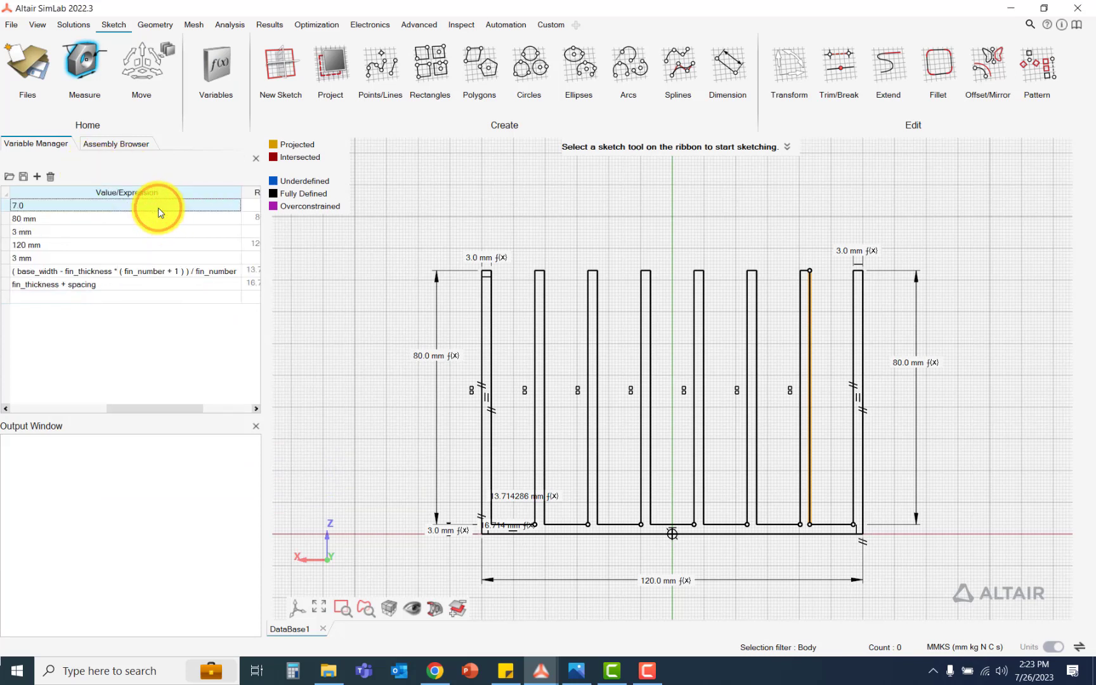
left_click(158, 209)
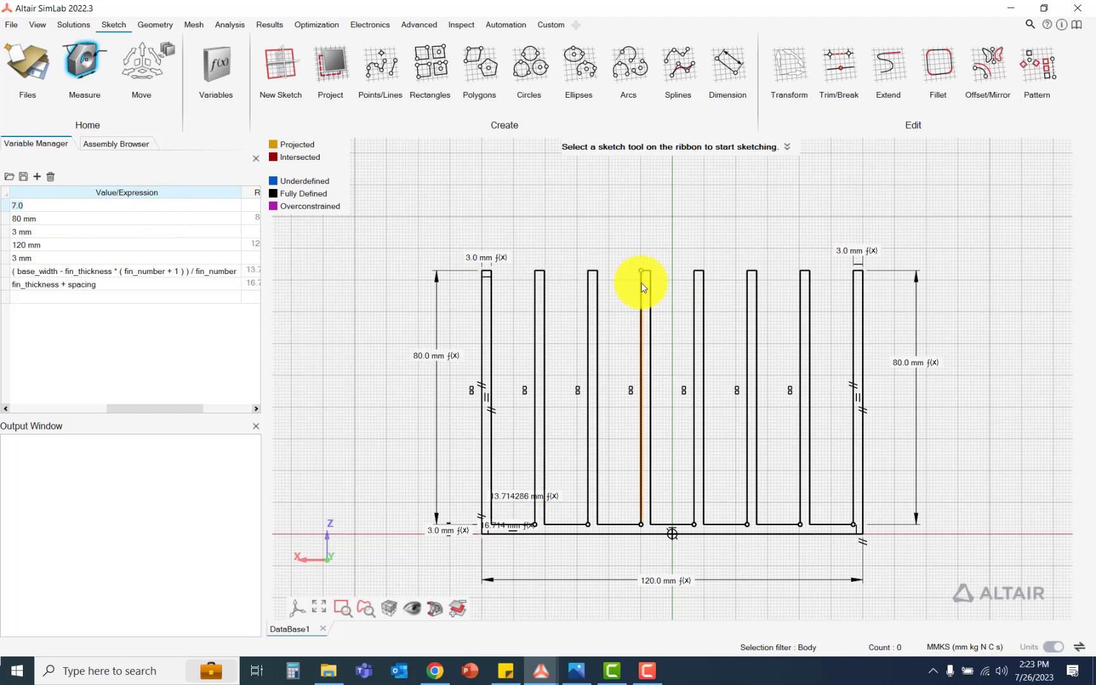
type("6")
key("Return")
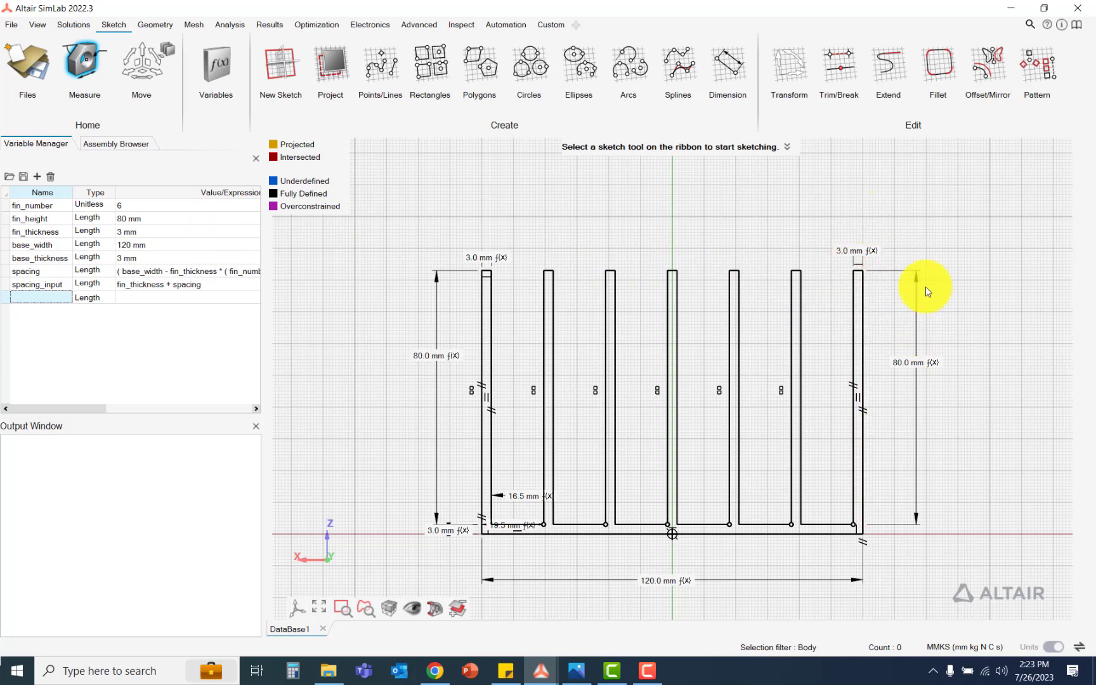
Change the fin_number variable to 5 to test a sparser fin layout
left_click(152, 209)
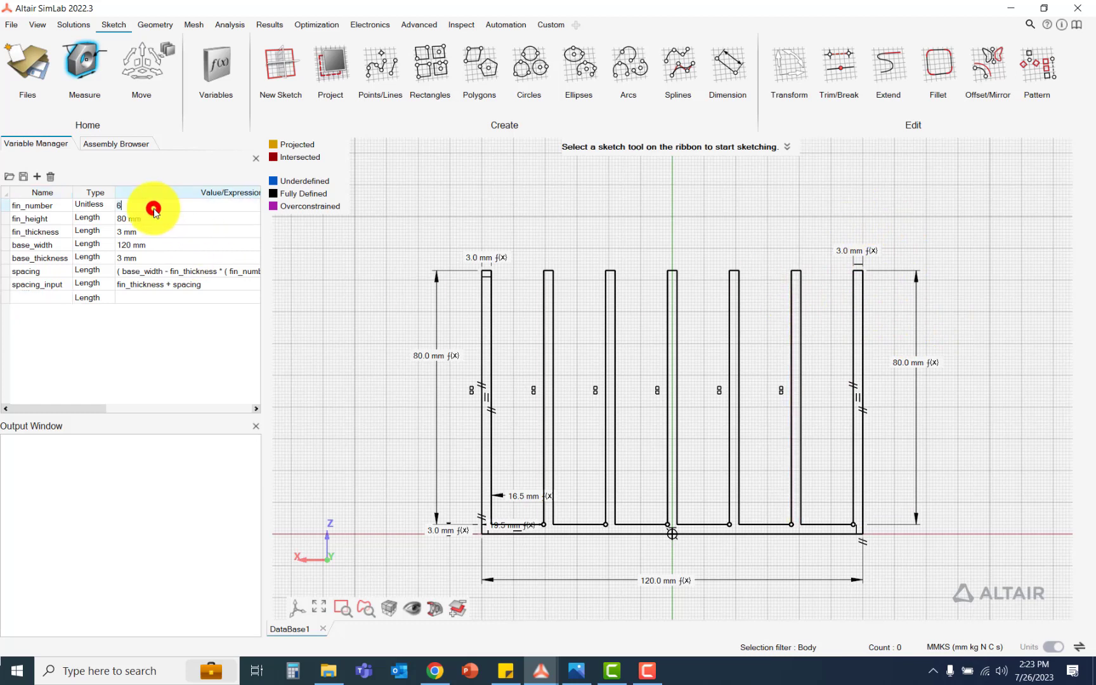
type("6")
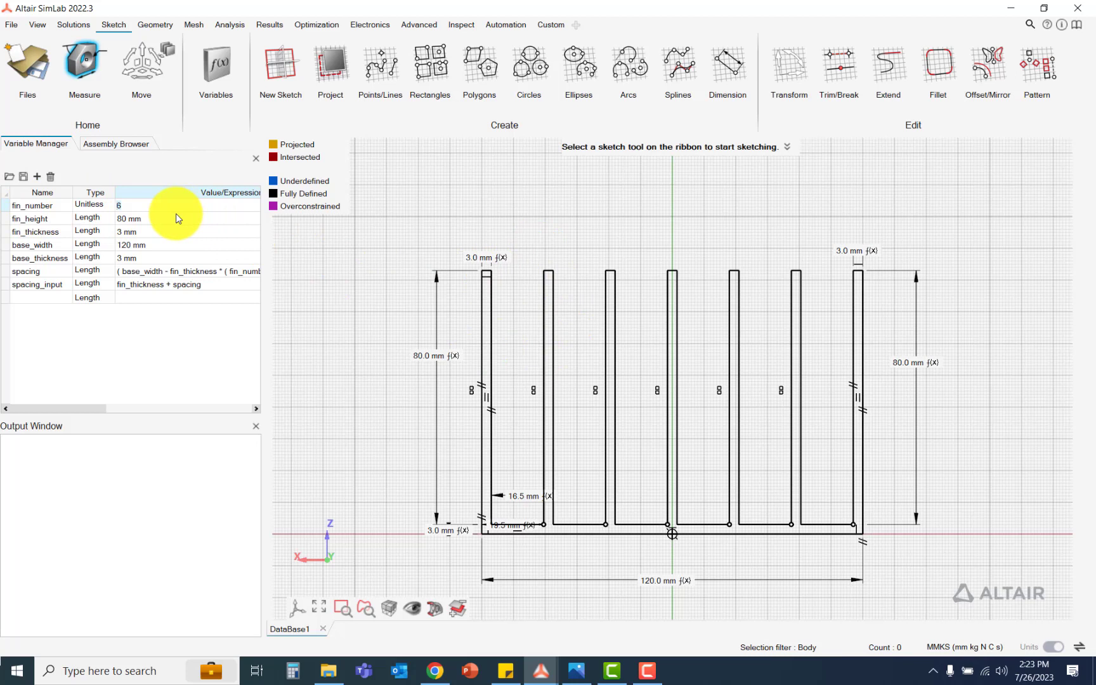
left_click(155, 205)
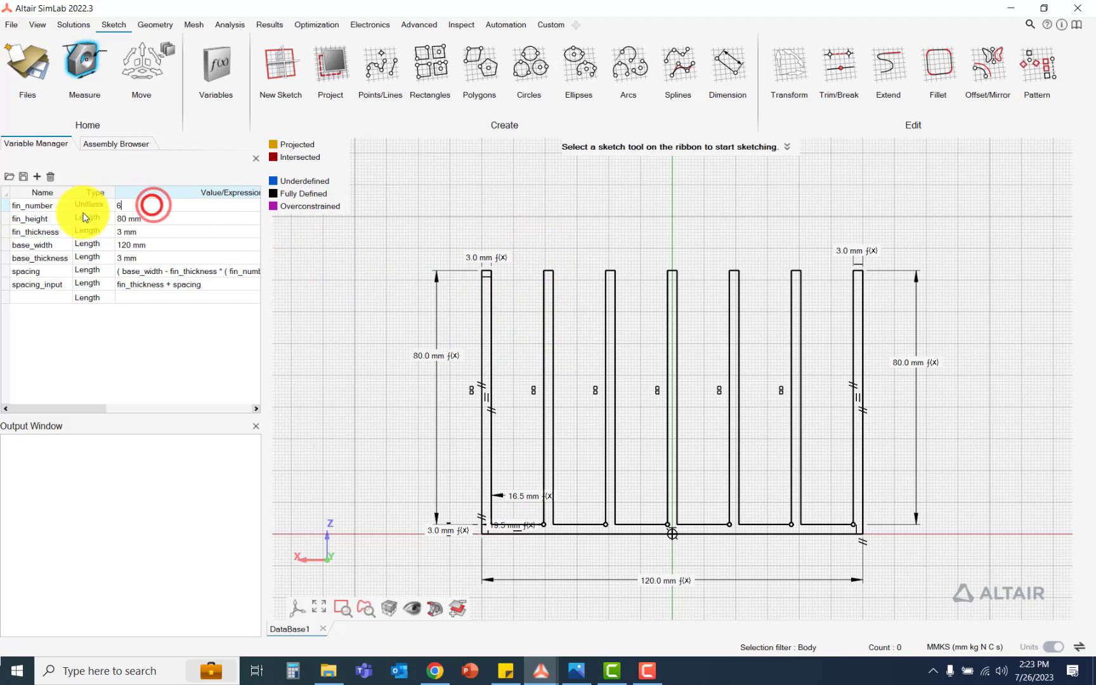
left_click(127, 203)
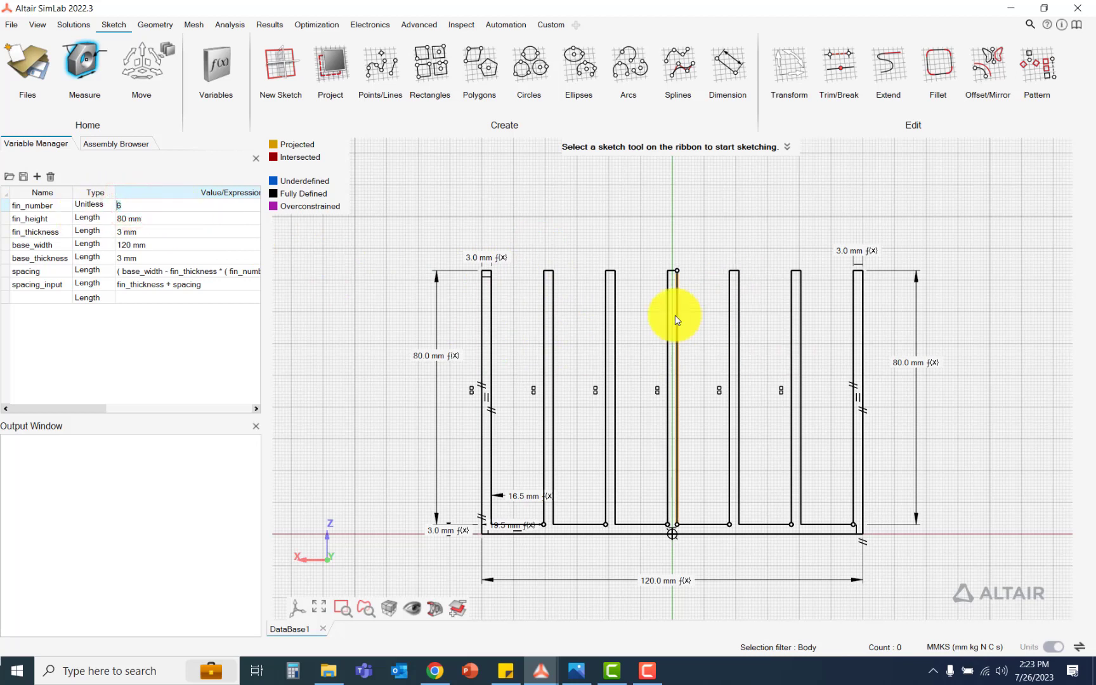
key("Return")
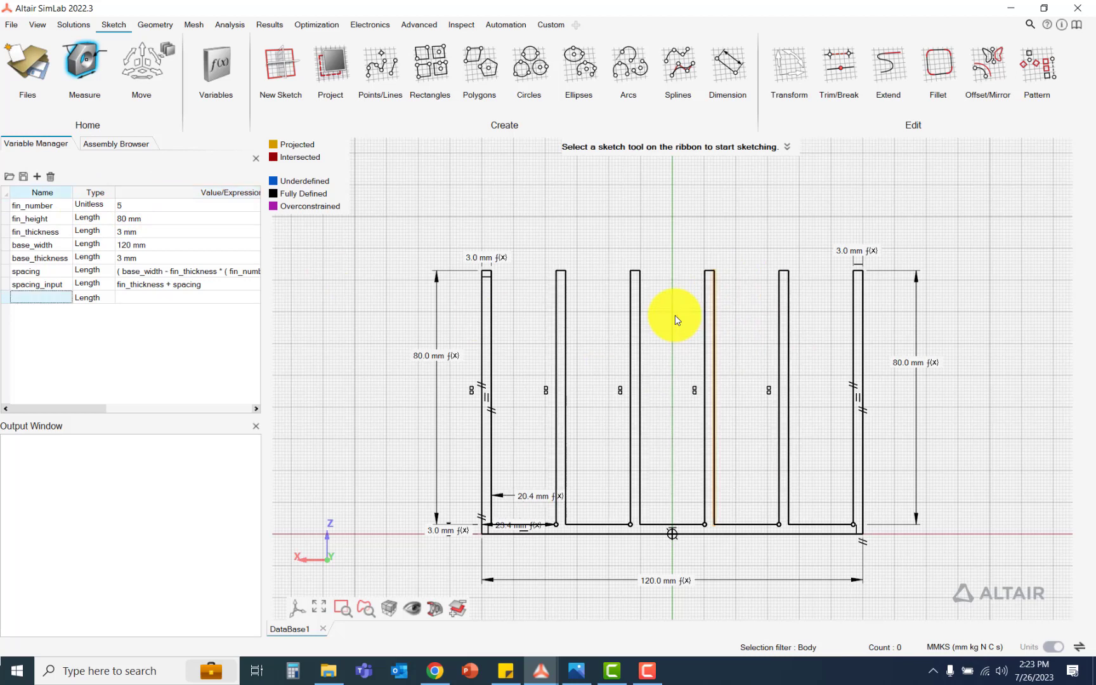
left_click(727, 224)
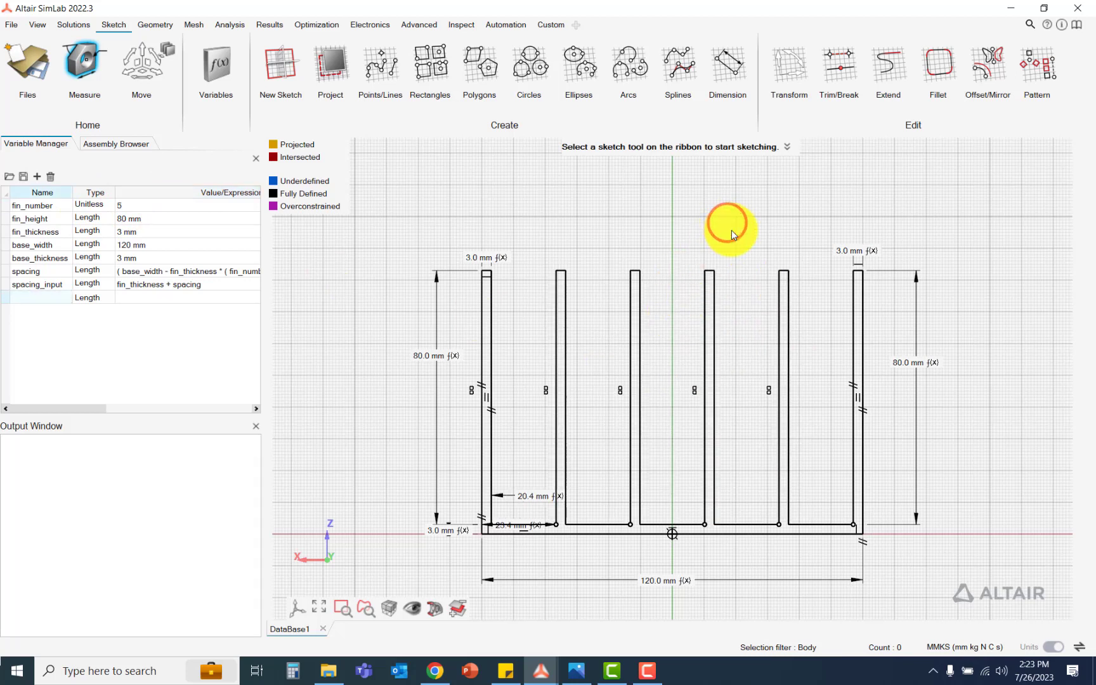
Set the fin_number variable to 8
scroll(715, 335, "down", 3)
left_click(145, 204)
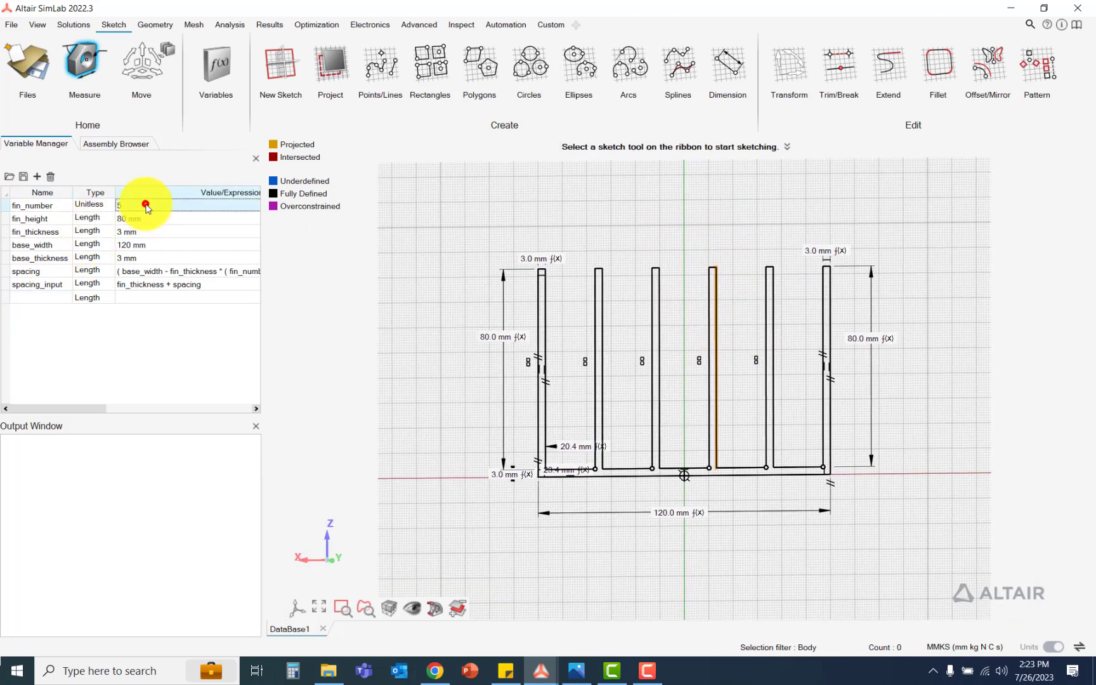
type("8")
key("Return")
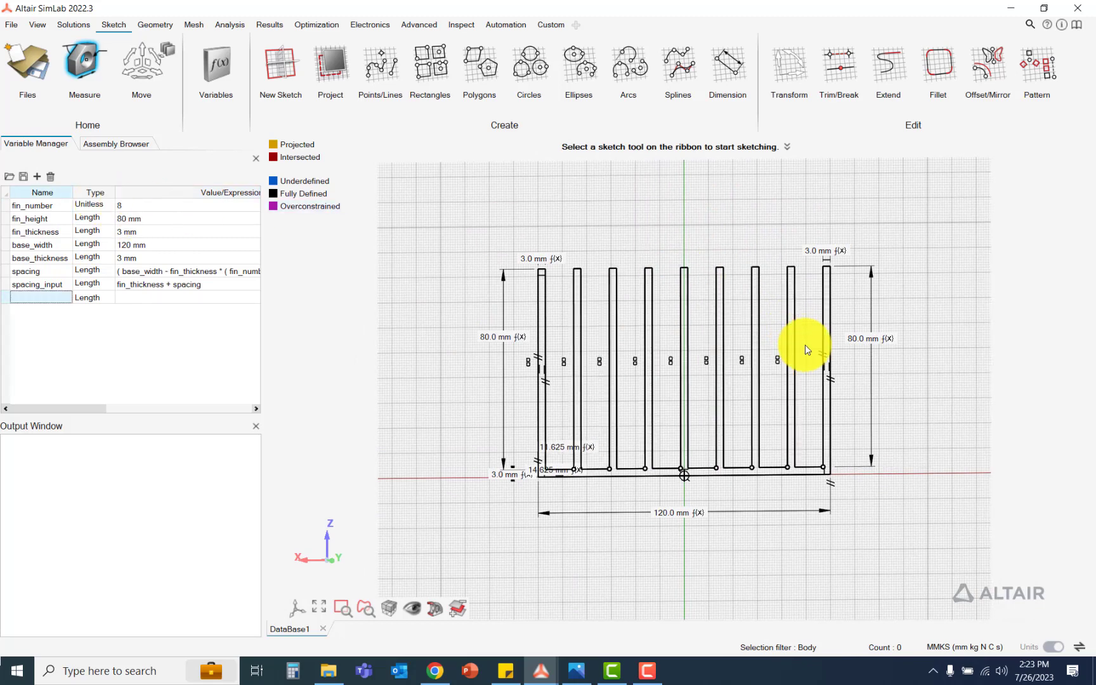
Set the fin_thickness variable to 4 mm
scroll(805, 344, "up", 2)
scroll(662, 314, "up", 1)
left_click(131, 236)
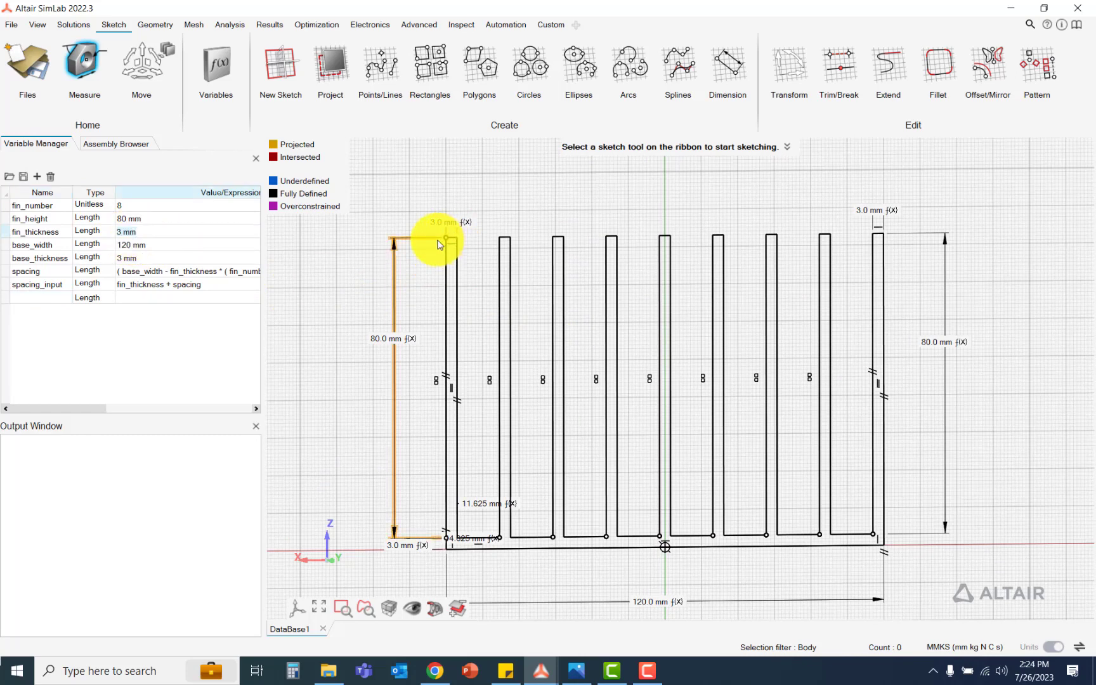
type("4")
key("Return")
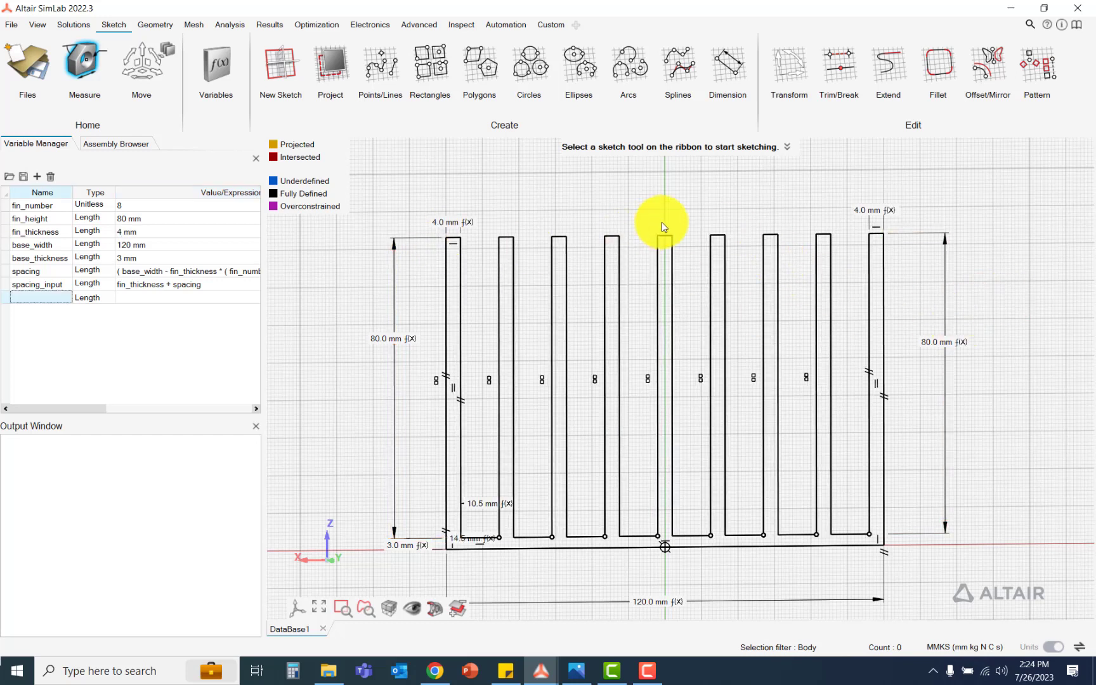
Set the base_thickness variable to 5 mm to test a thicker heat sink base
left_click(140, 260)
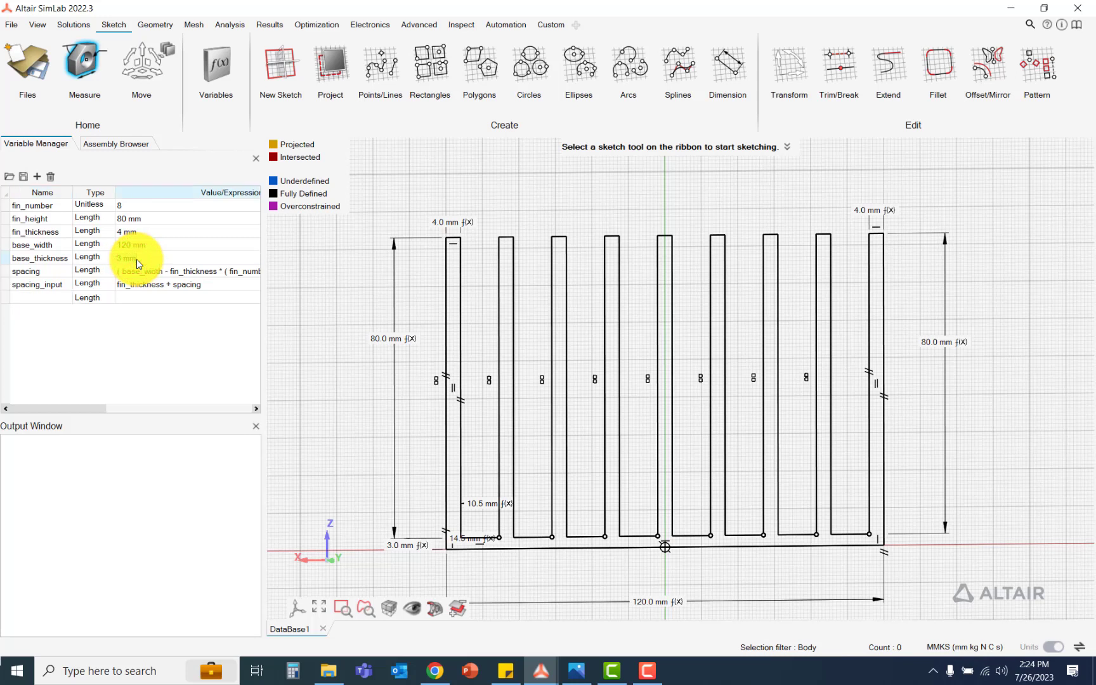
type("5")
key("Return")
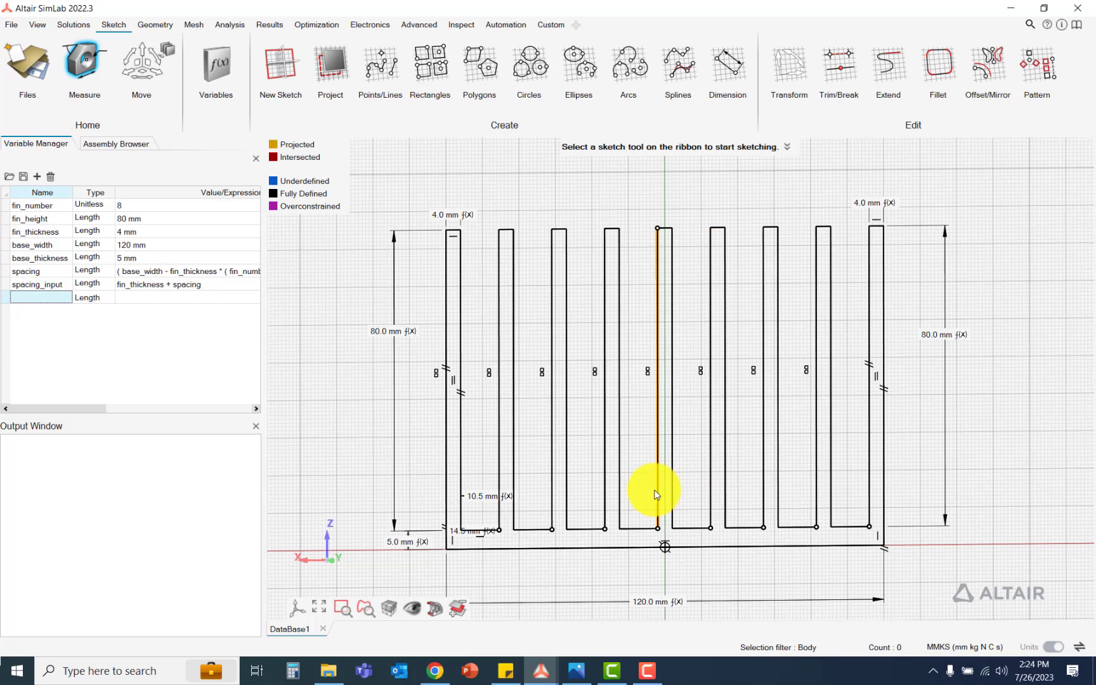
scroll(583, 415, "down", 2)
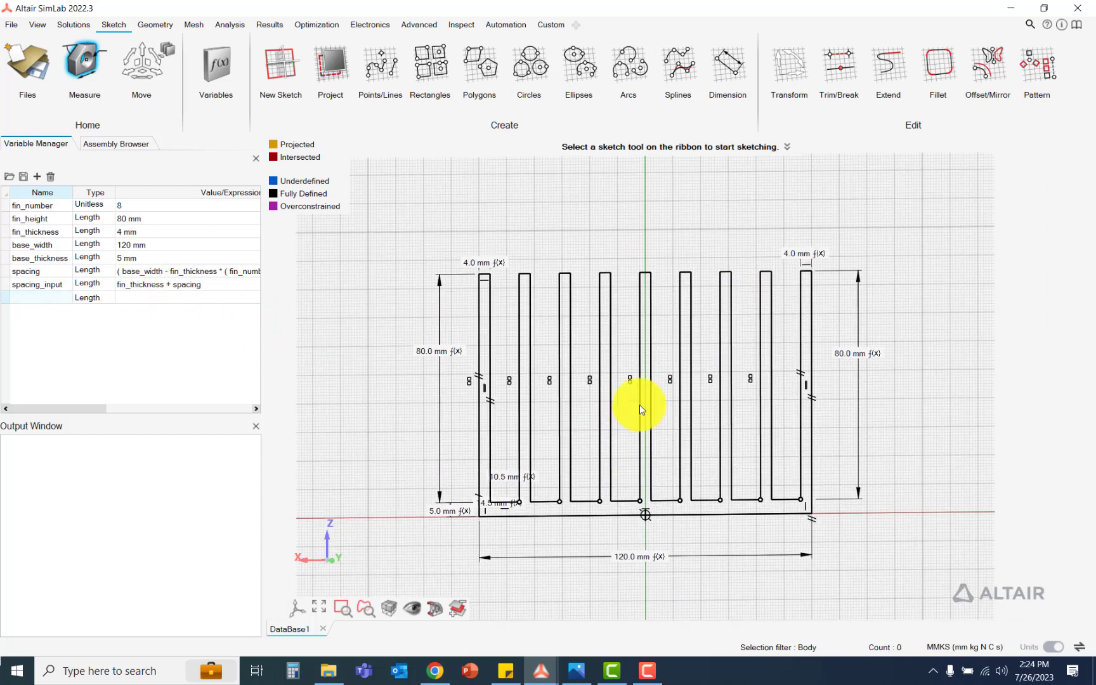
scroll(639, 405, "up", 2)
Set the fin_number variable to 6
left_click(139, 234)
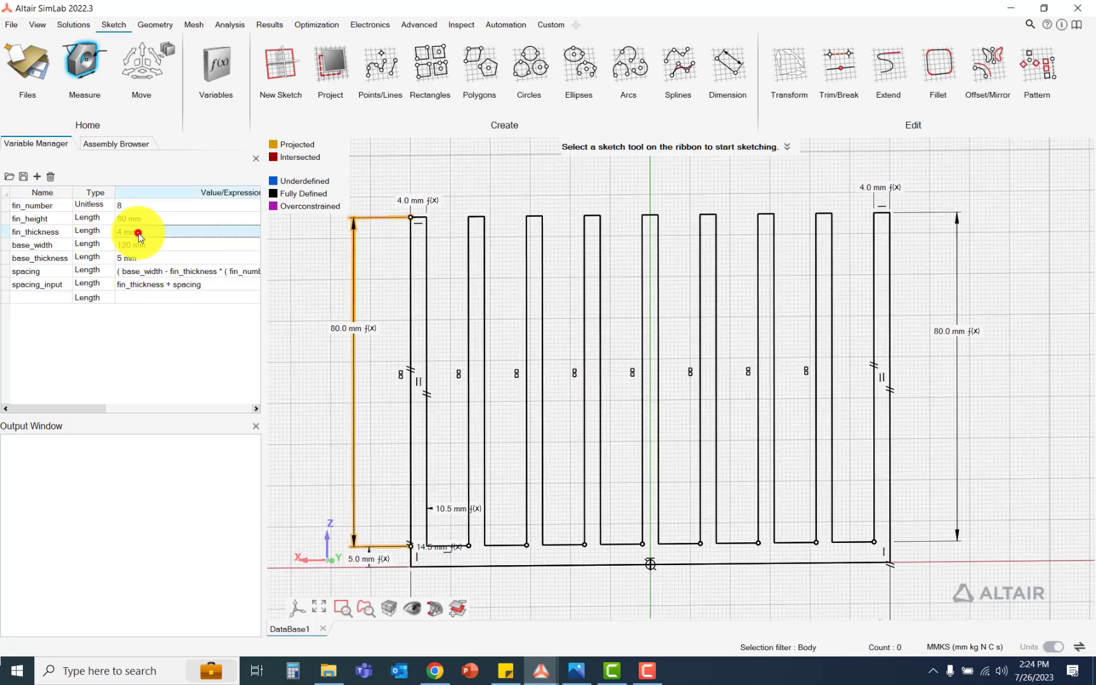
left_click(154, 206)
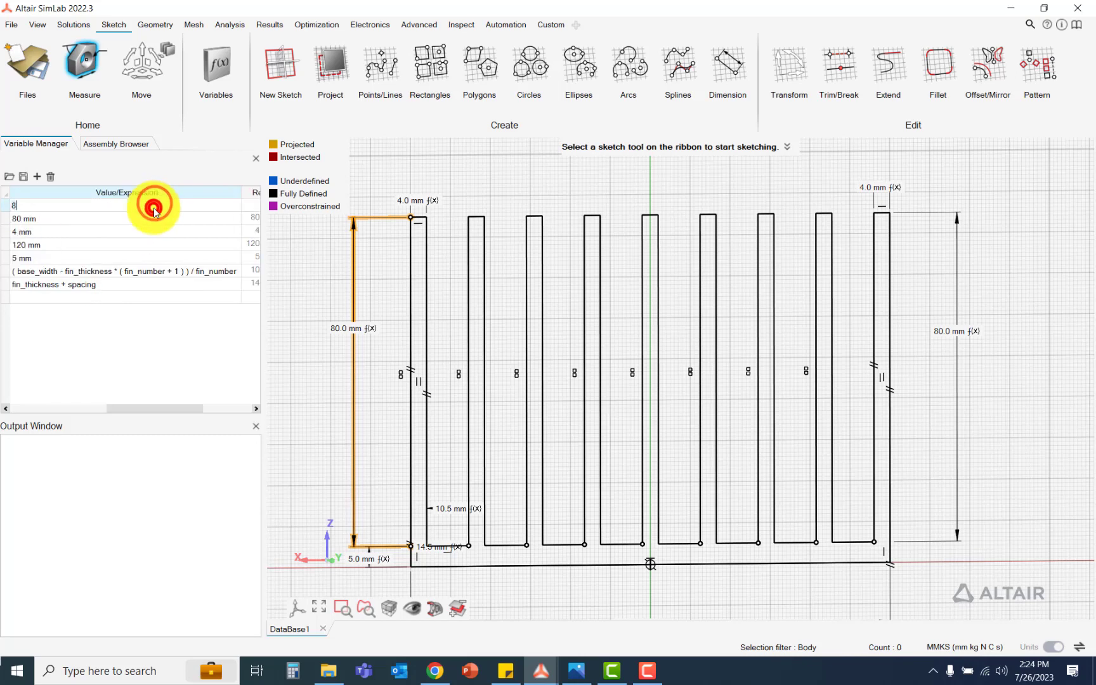
left_click(660, 306)
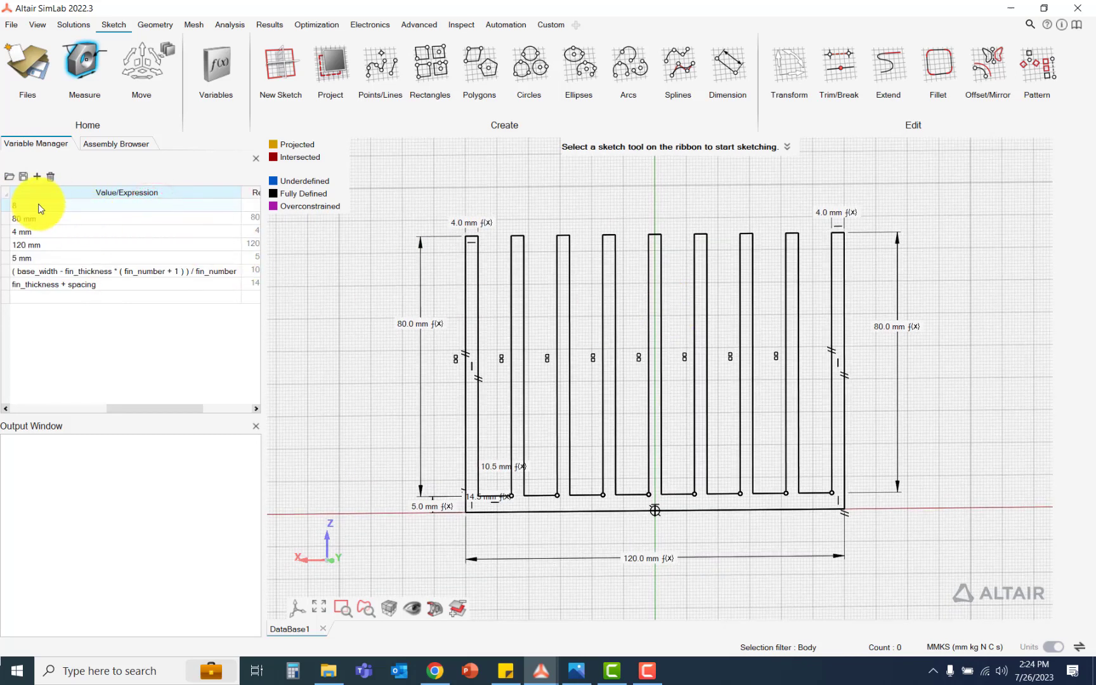
left_click(30, 205)
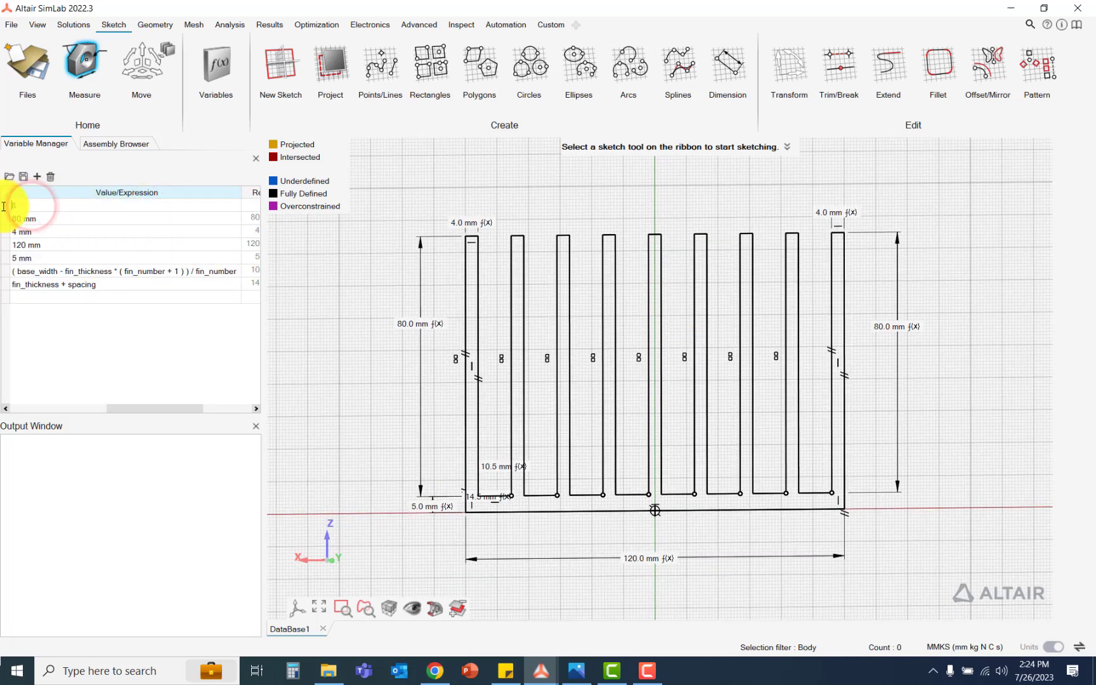
type("6")
key("Return")
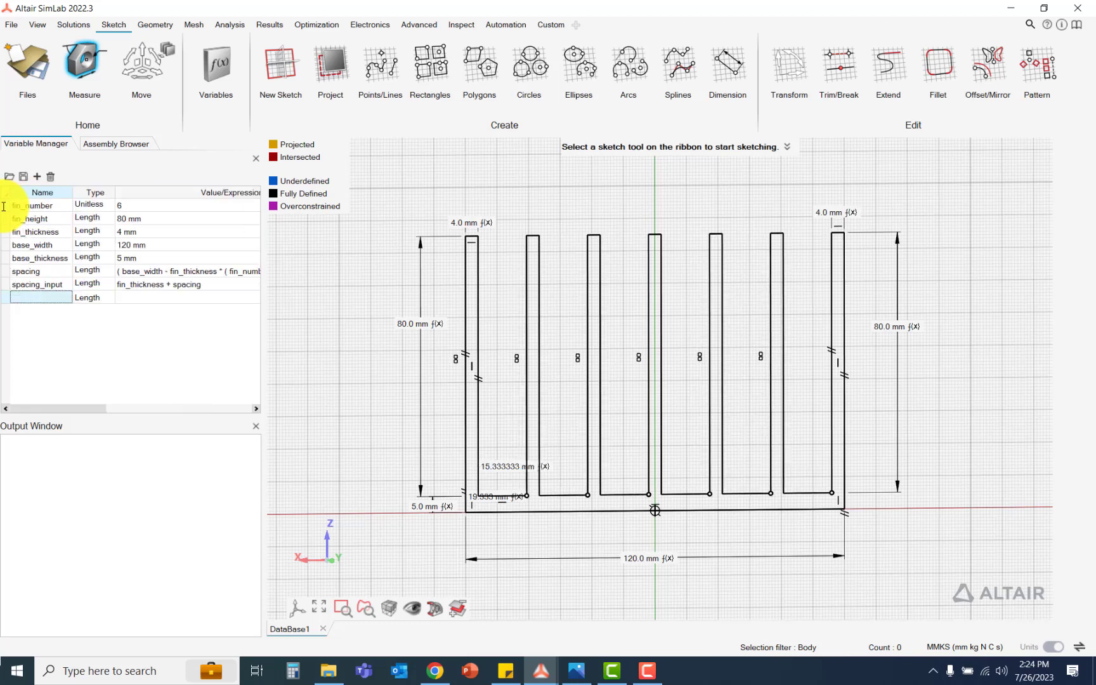
Set both the base_thickness and fin_thickness variables to 3 mm
left_click(156, 259)
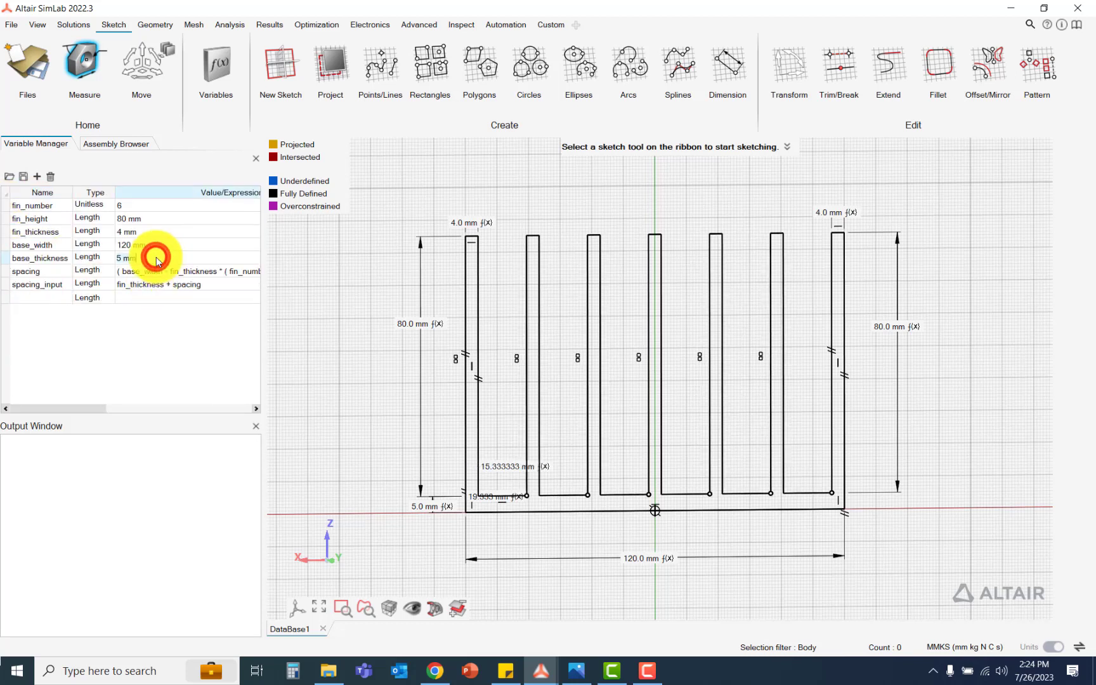
type("3")
key("Return")
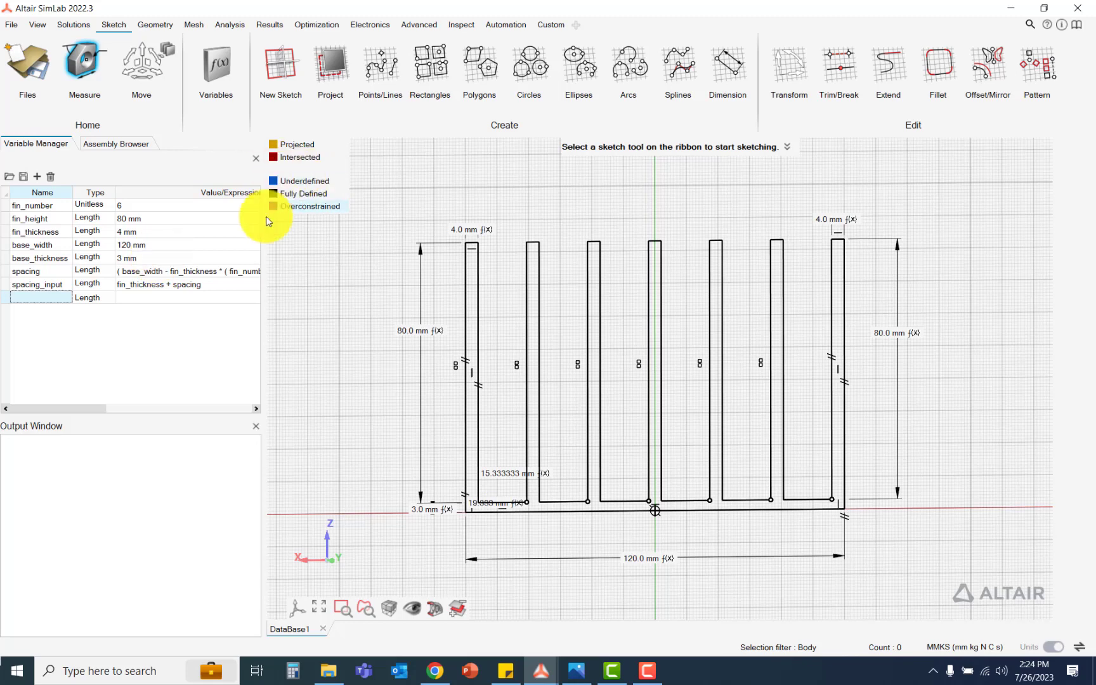
left_click(199, 233)
type("3")
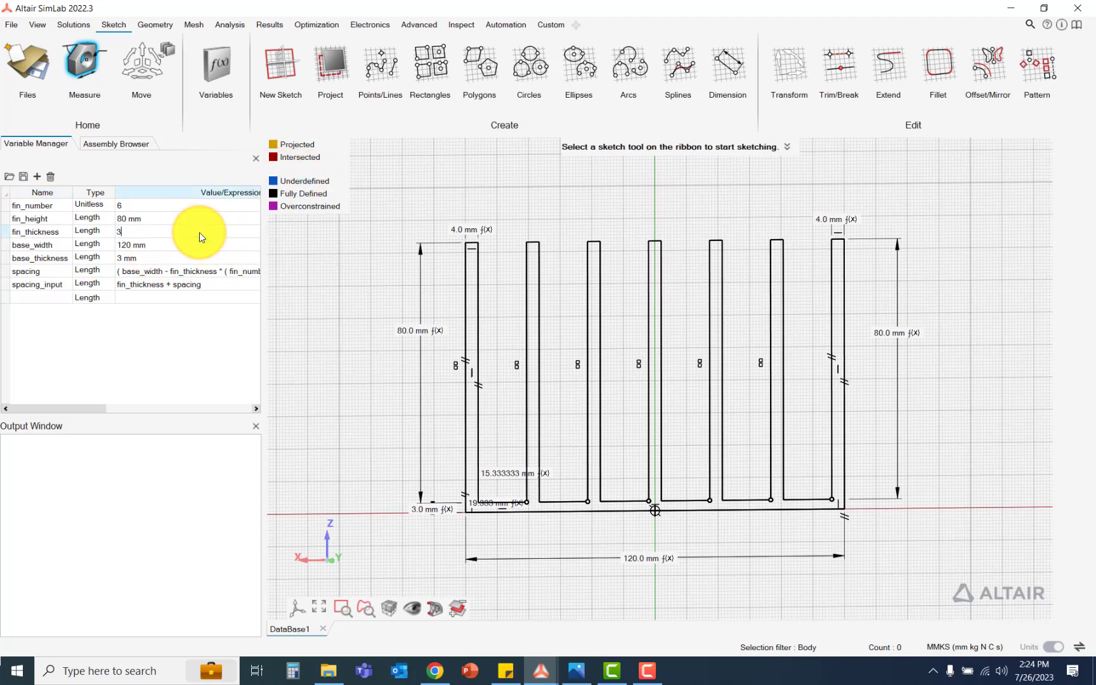
key("Return")
Exit the heat sink sketch and turn off the Measure tool
scroll(624, 281, "down", 2)
middle_click_drag(643, 313, 568, 351)
key("Escape")
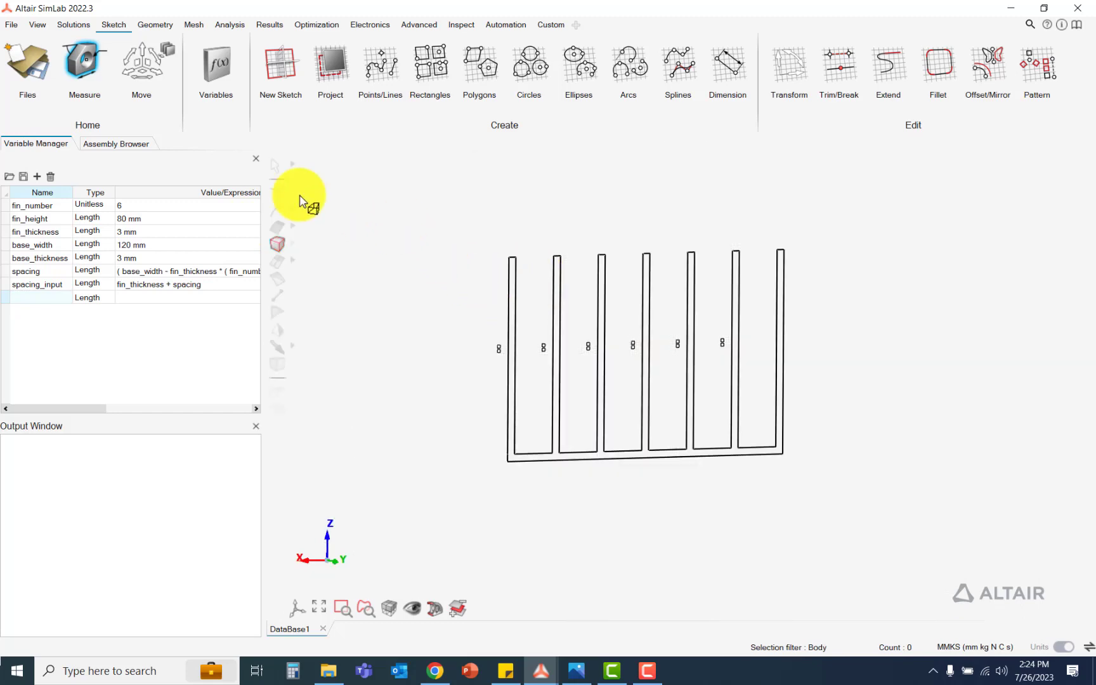
left_click(82, 68)
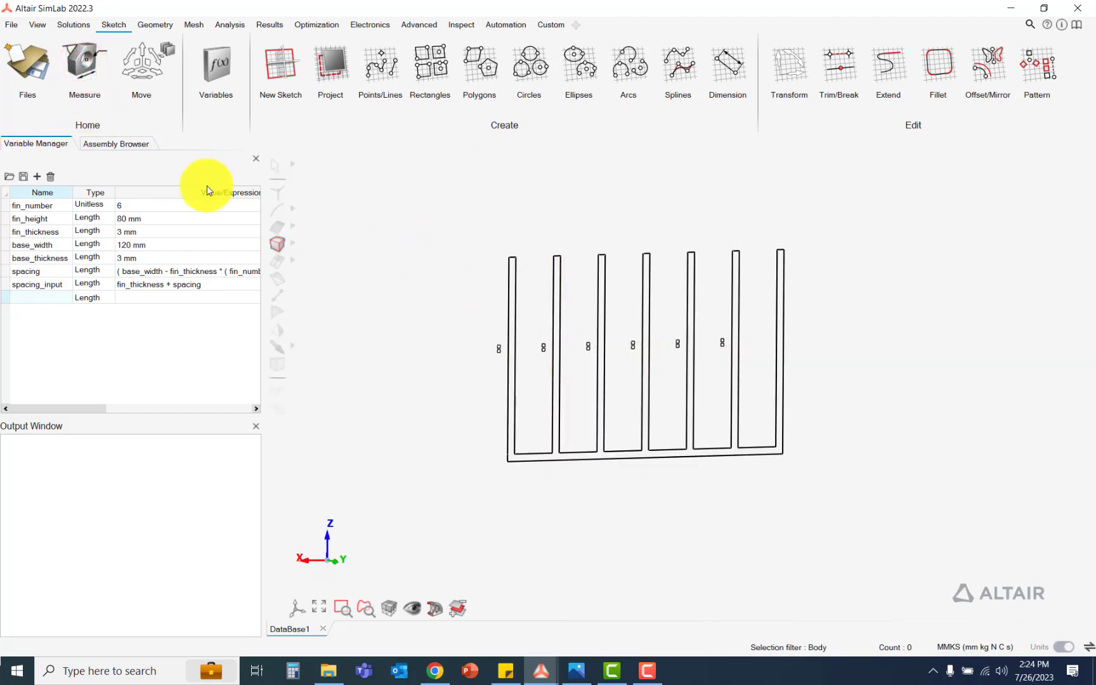
Realize Sketch_1 as multiple bodies with the All Faces option and select the resulting body in the Assembly Browser
left_click(129, 146)
scroll(609, 381, "up", 2)
scroll(610, 382, "up", 1)
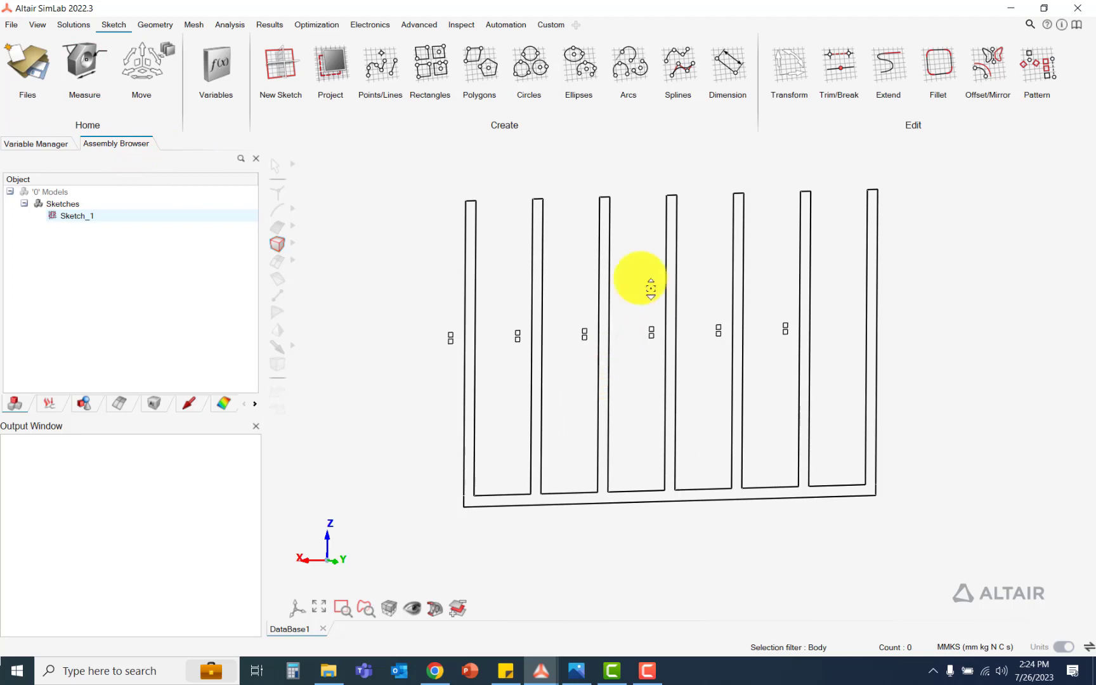
right_click(81, 217)
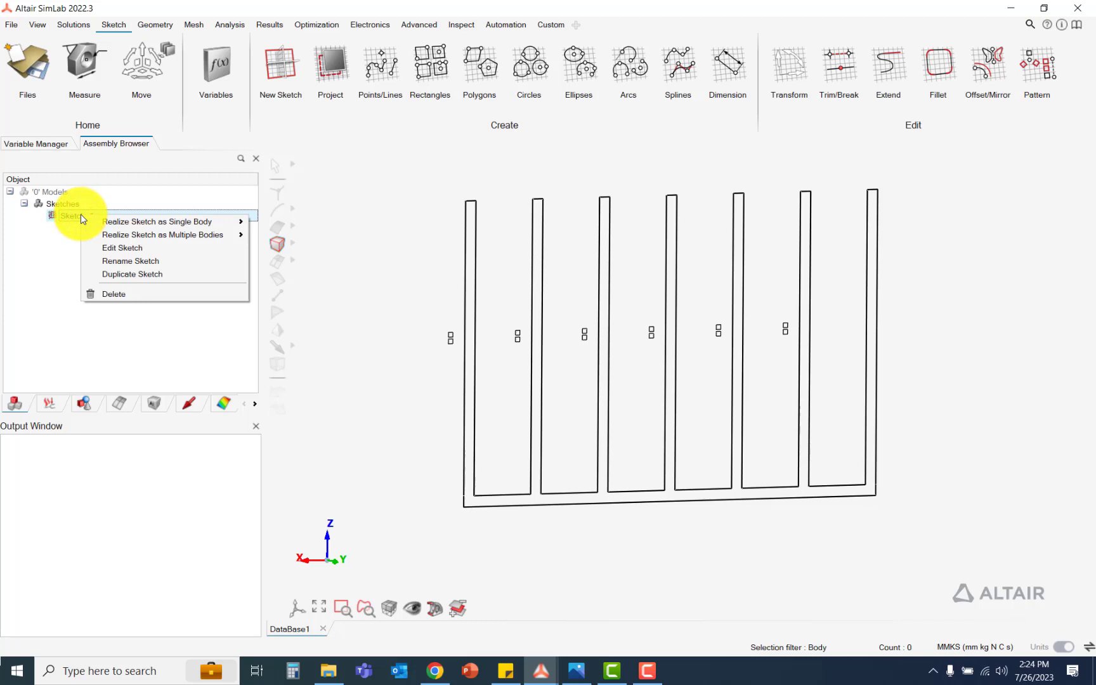
mouse_move(132, 237)
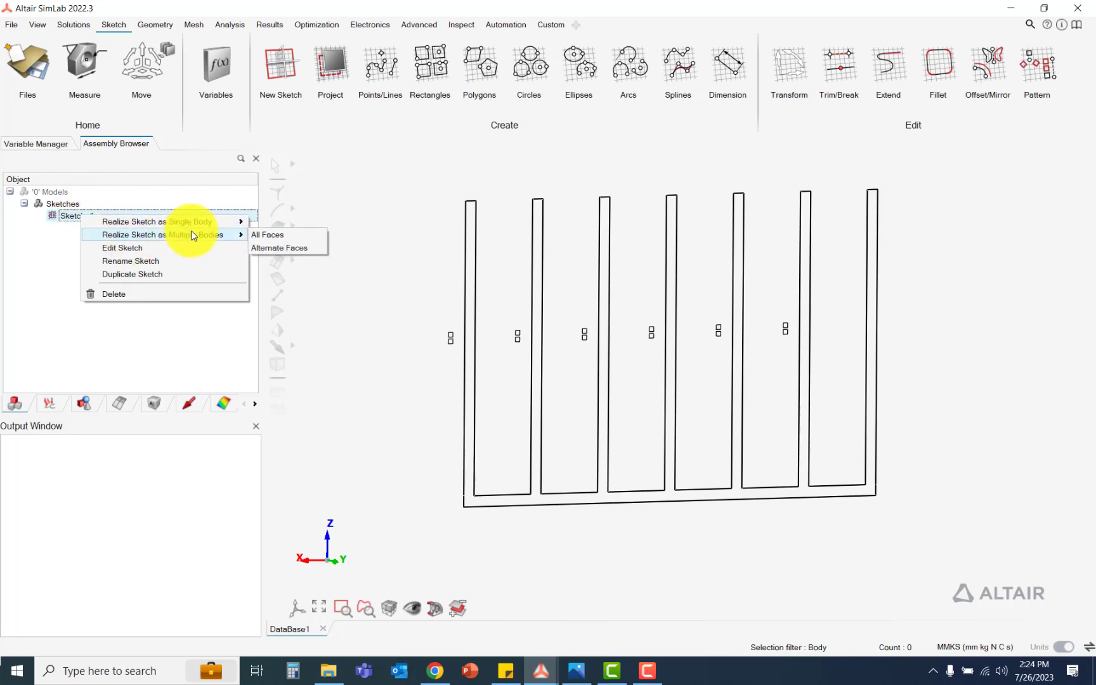
left_click(284, 237)
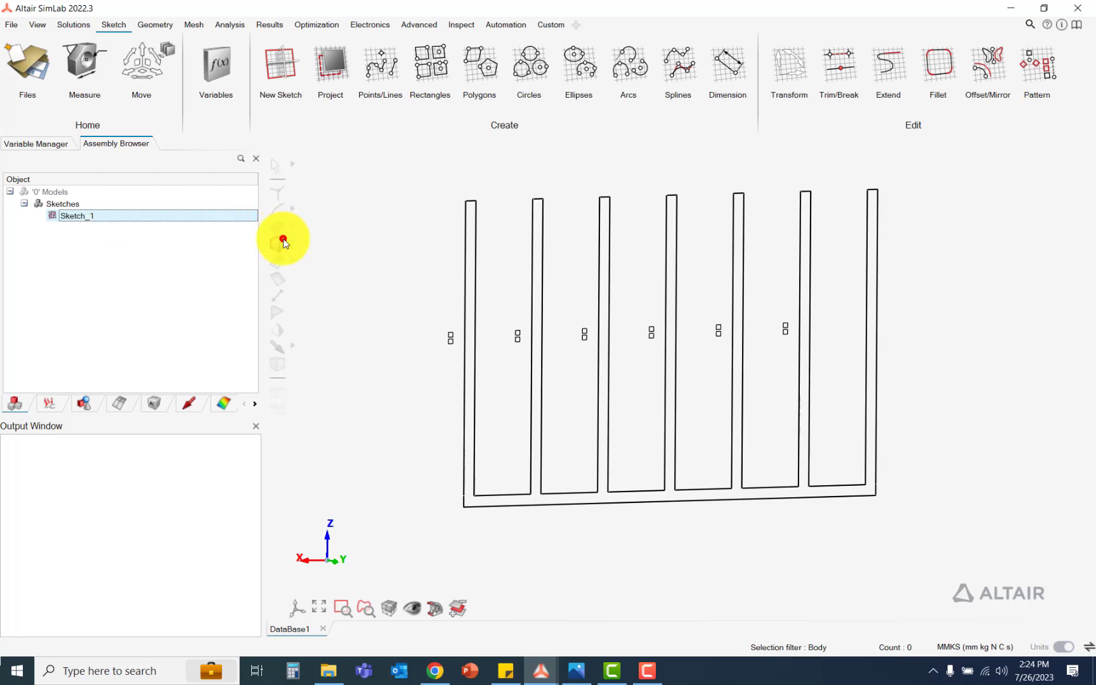
mouse_move(702, 313)
middle_mouse_down()
mouse_move(715, 330)
mouse_move(629, 396)
middle_mouse_up()
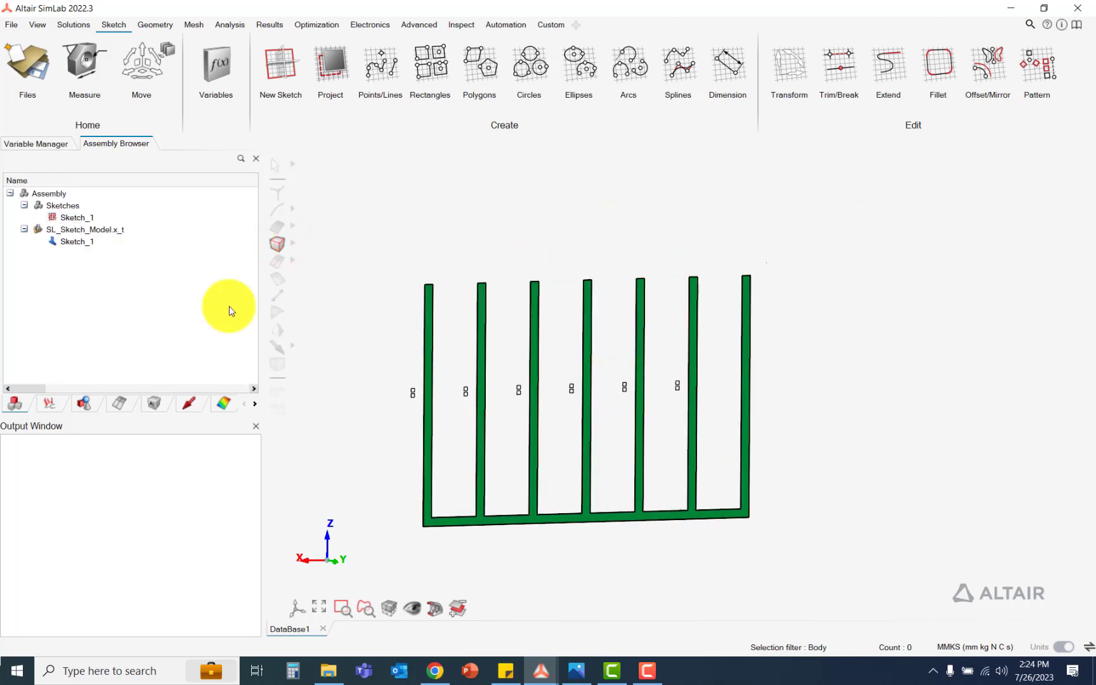
left_click(86, 243)
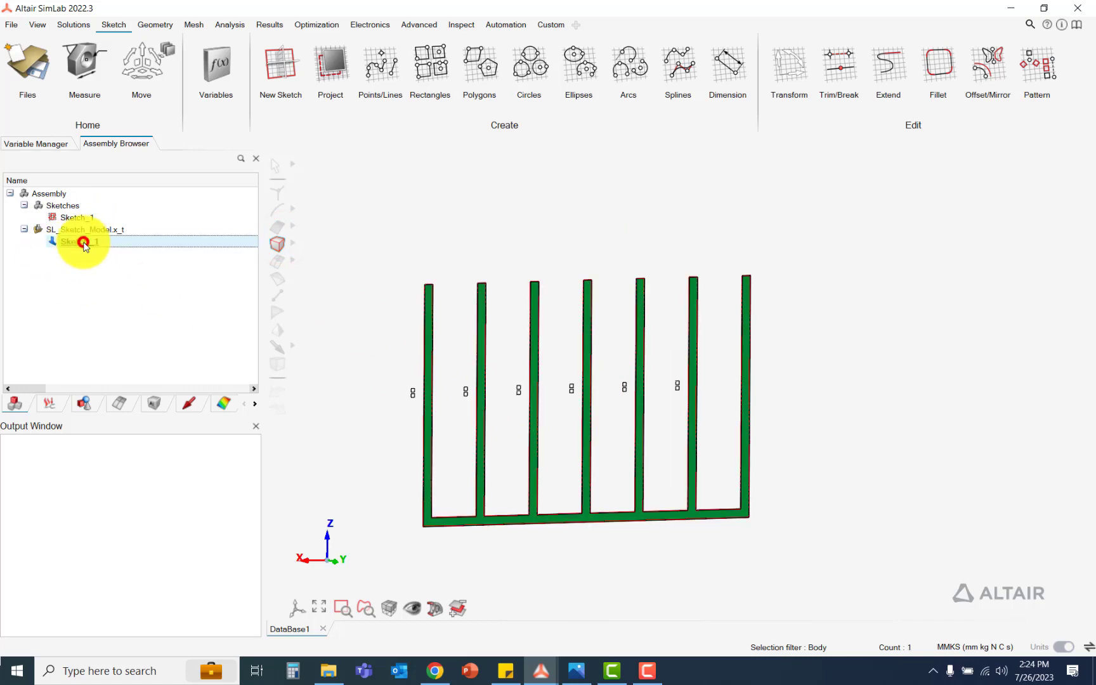
Extrude the heat sink's profile face into a solid using Move with a 50 mm offset and Fill enabled
left_click(280, 232)
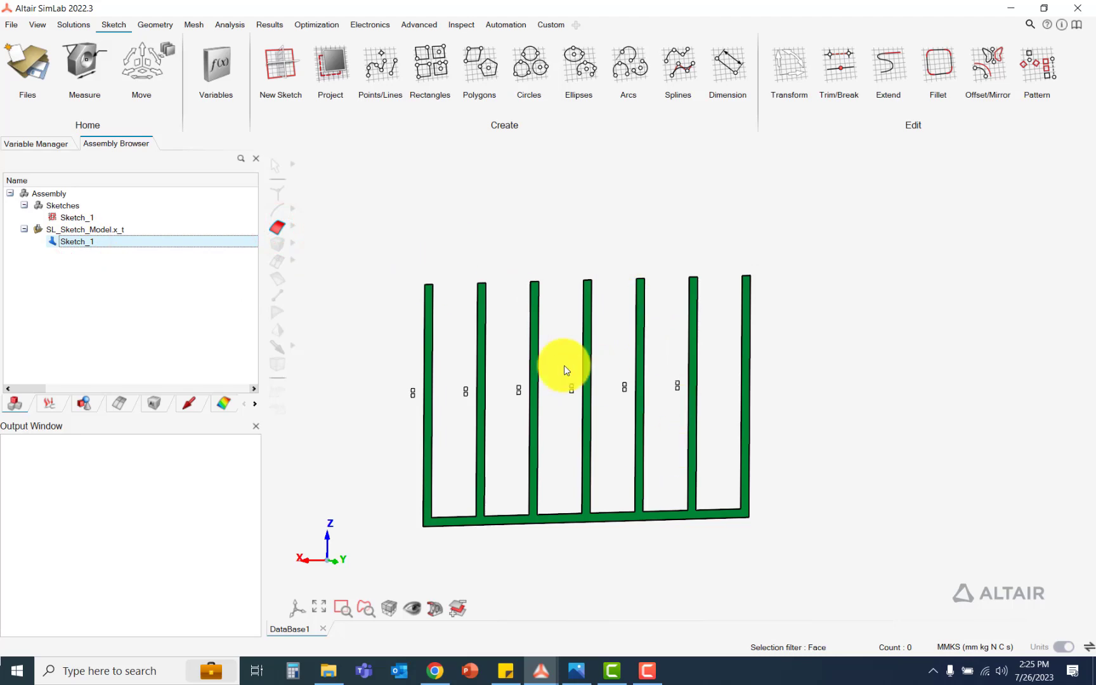
scroll(566, 370, "up", 2)
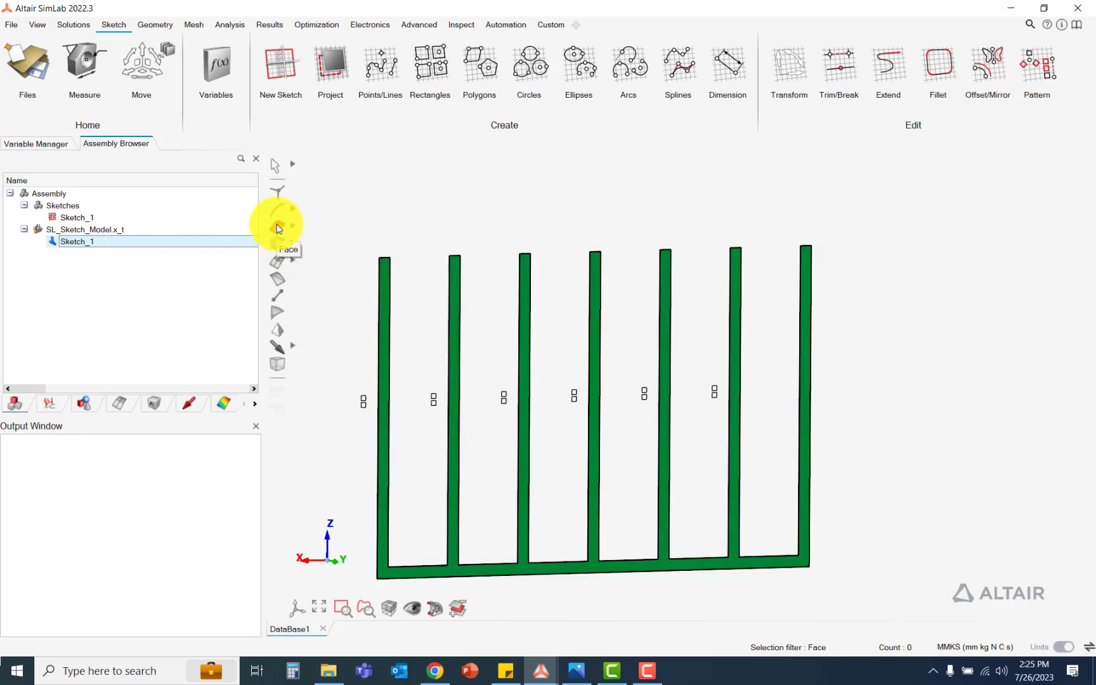
scroll(580, 508, "up", 3)
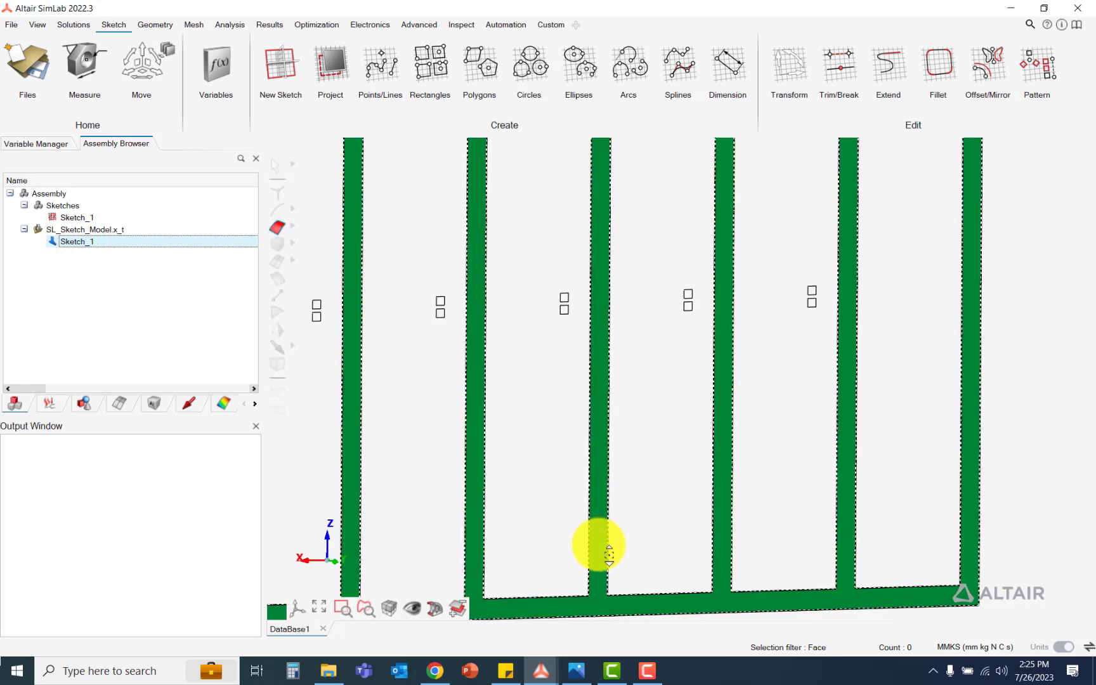
left_click(609, 556)
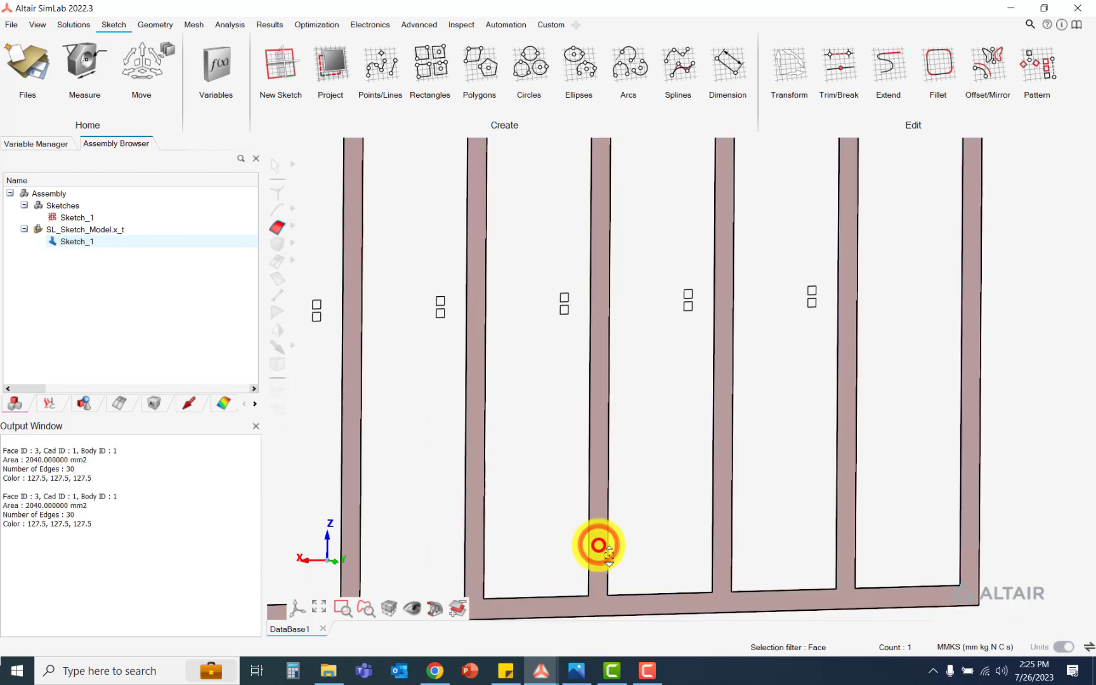
scroll(599, 545, "down", 3)
mouse_move(604, 543)
middle_mouse_down()
mouse_move(617, 547)
mouse_move(611, 535)
middle_mouse_up()
right_click_drag(606, 527, 568, 454)
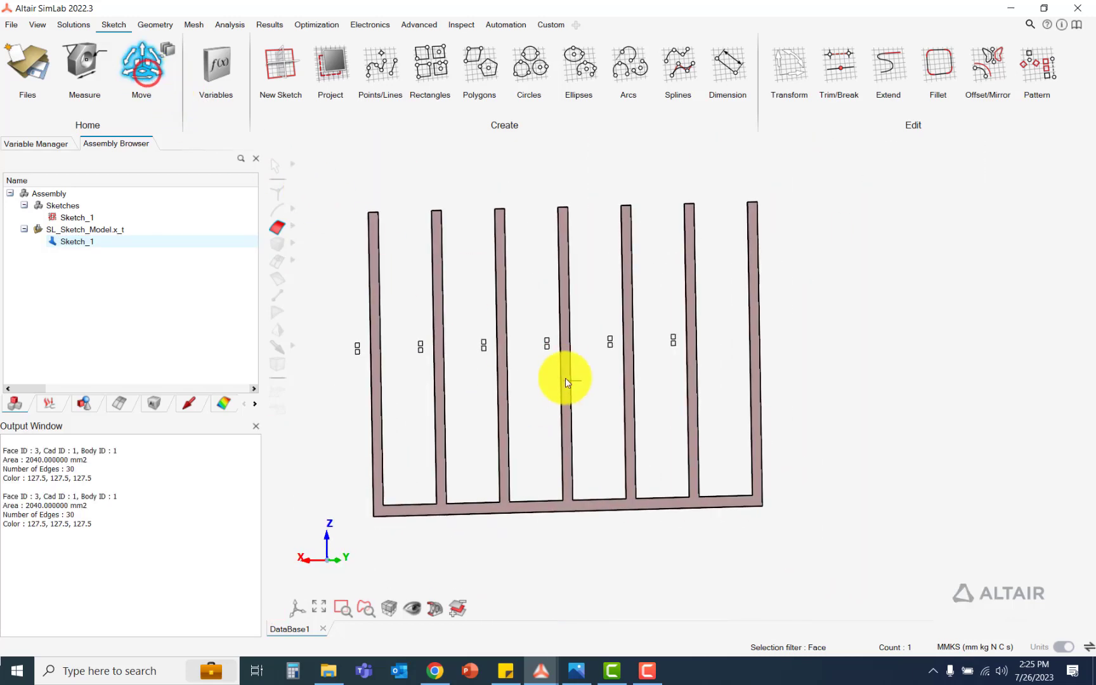
right_click_drag(565, 378, 582, 409)
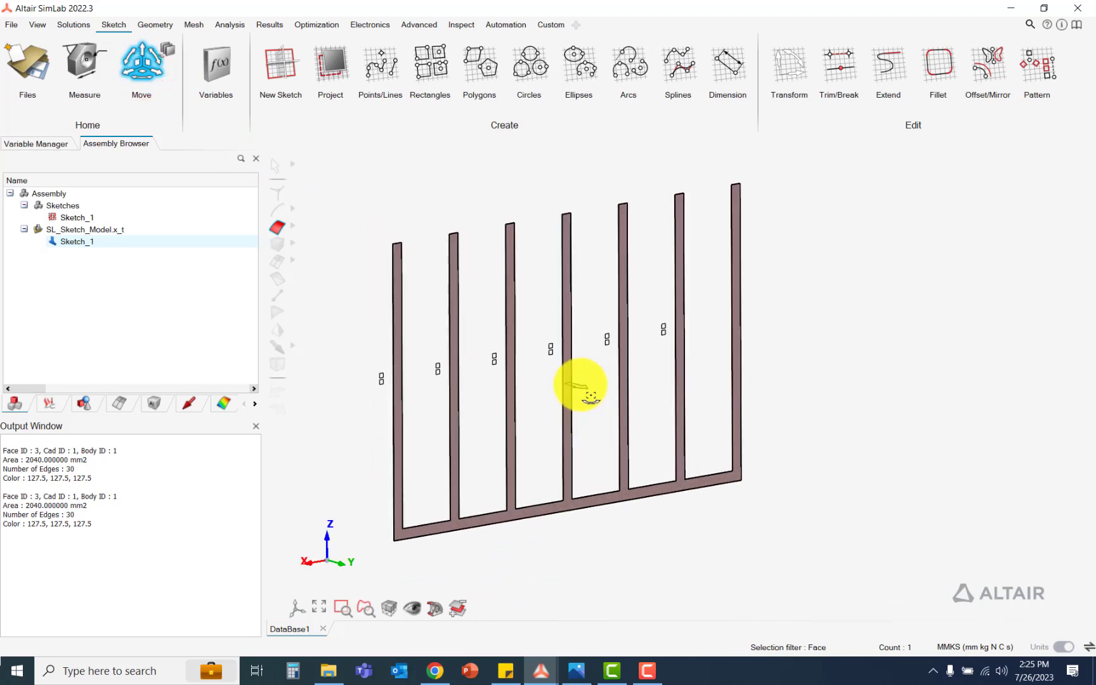
left_click_drag(580, 385, 725, 423)
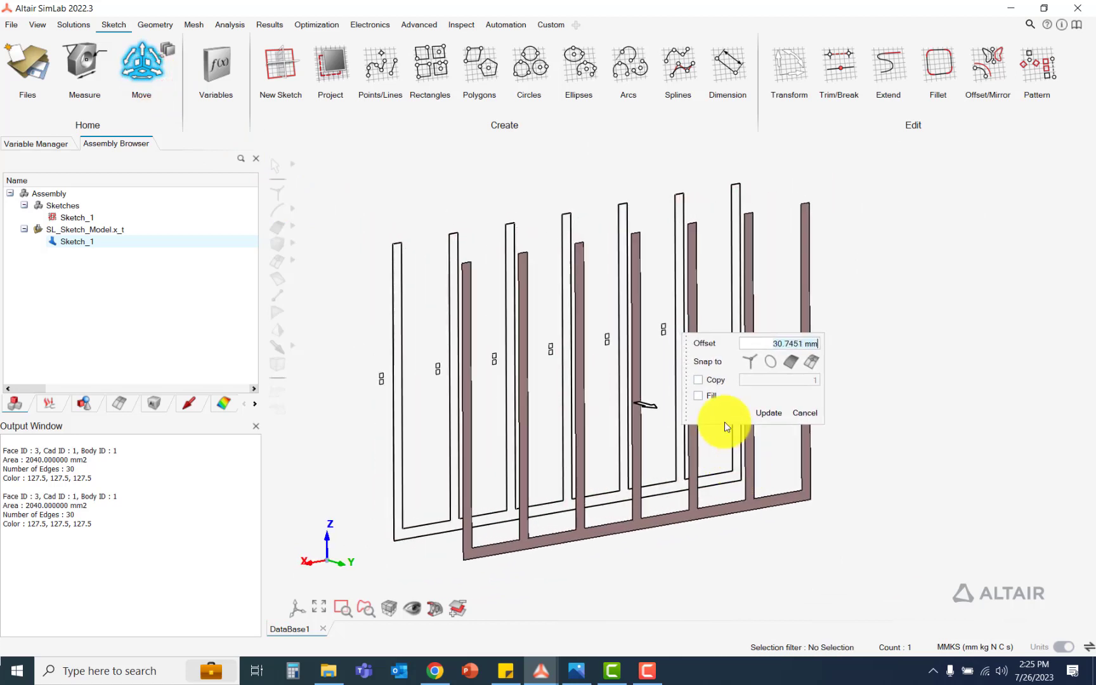
left_click(698, 396)
left_click(766, 343)
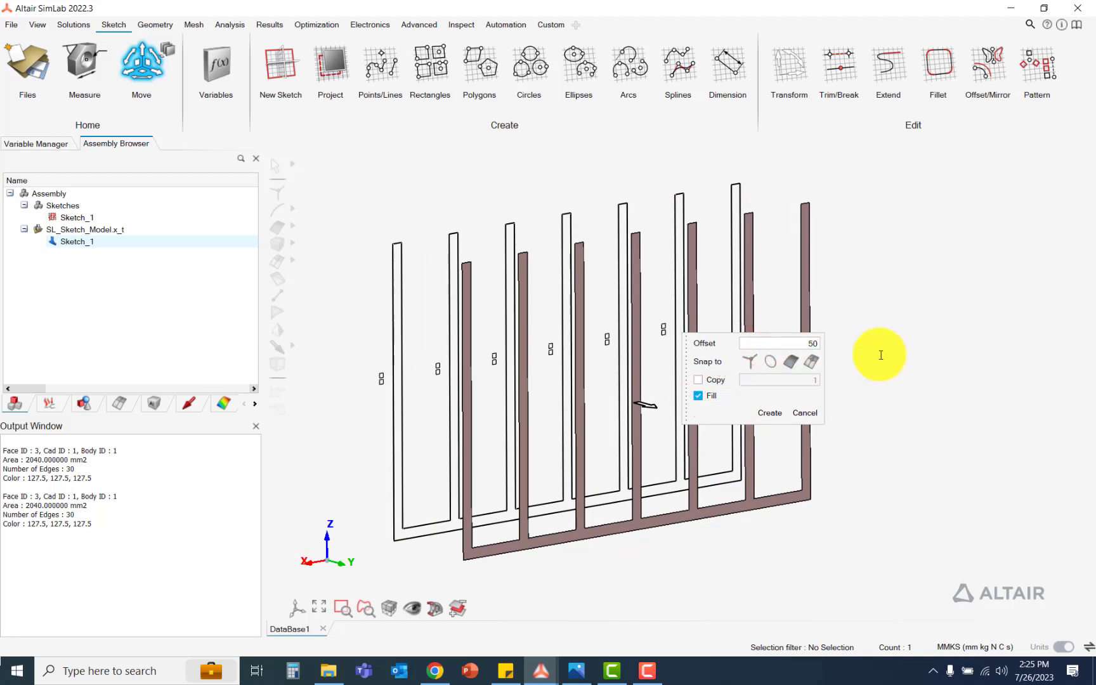
left_click(769, 413)
mouse_move(773, 417)
middle_mouse_down()
mouse_move(742, 399)
mouse_move(656, 424)
mouse_move(747, 444)
mouse_move(734, 436)
mouse_move(876, 408)
mouse_move(825, 432)
mouse_move(827, 418)
mouse_move(730, 411)
mouse_move(849, 396)
mouse_move(788, 394)
mouse_move(811, 409)
mouse_move(878, 404)
mouse_move(920, 425)
mouse_move(910, 411)
mouse_move(604, 388)
mouse_move(646, 394)
mouse_move(631, 420)
mouse_move(631, 406)
mouse_move(692, 414)
middle_mouse_up()
right_click_drag(693, 413, 719, 412)
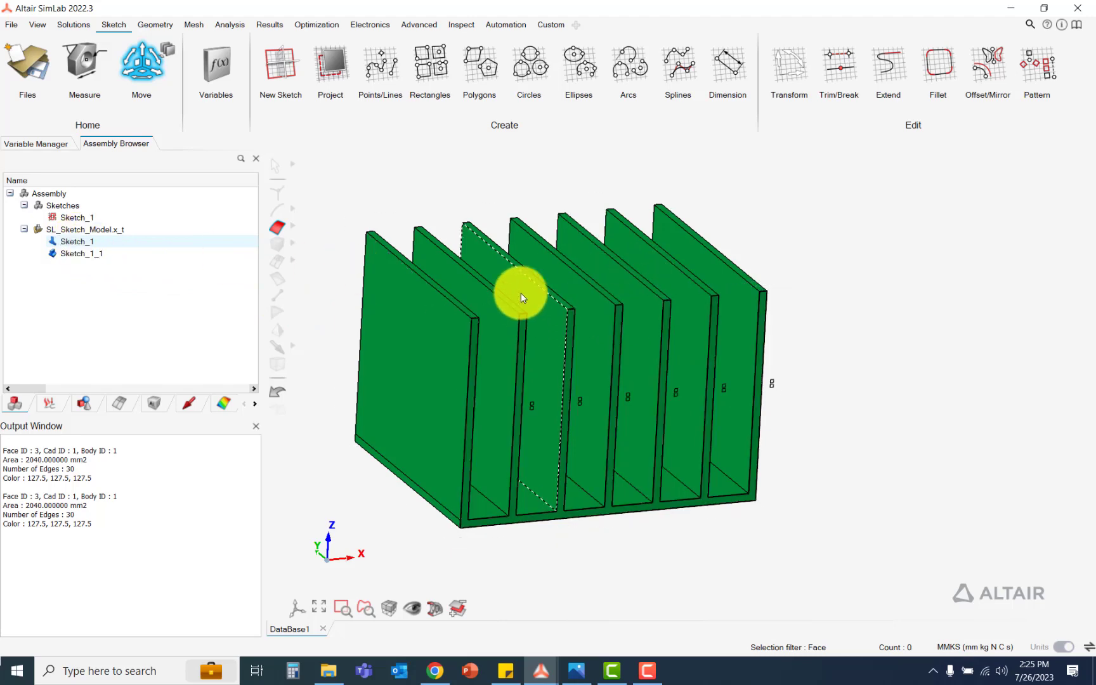
Delete the SL_Sketch_Model with both its surface body and extruded body, keeping only the sketch
left_click(74, 234)
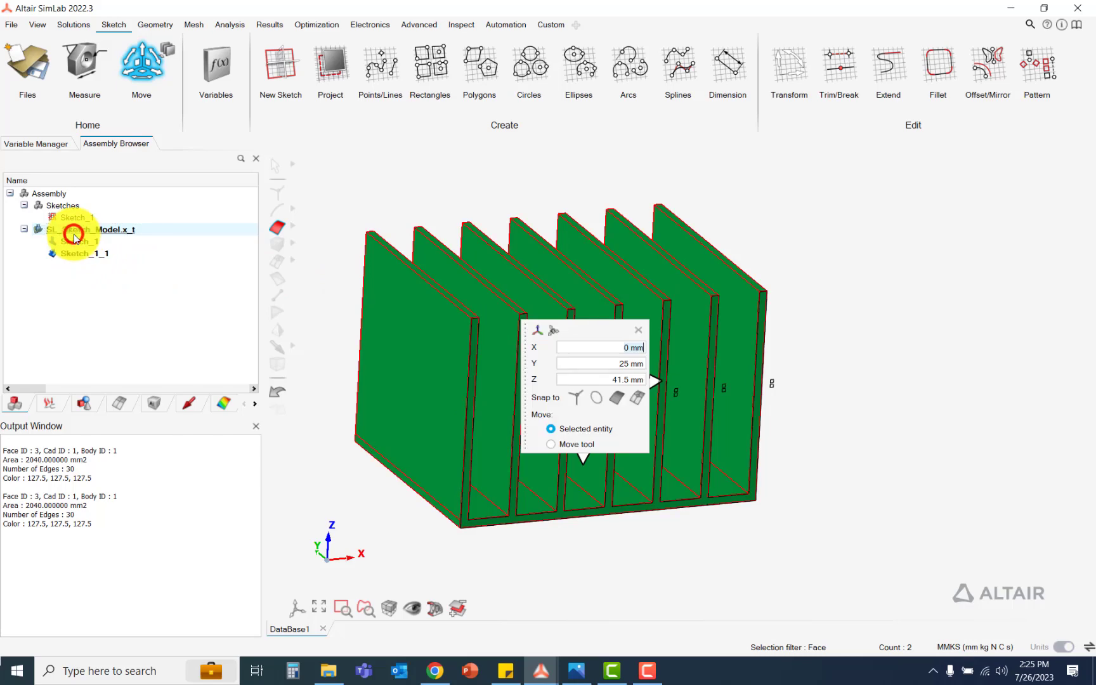
left_click(641, 328)
key("Delete")
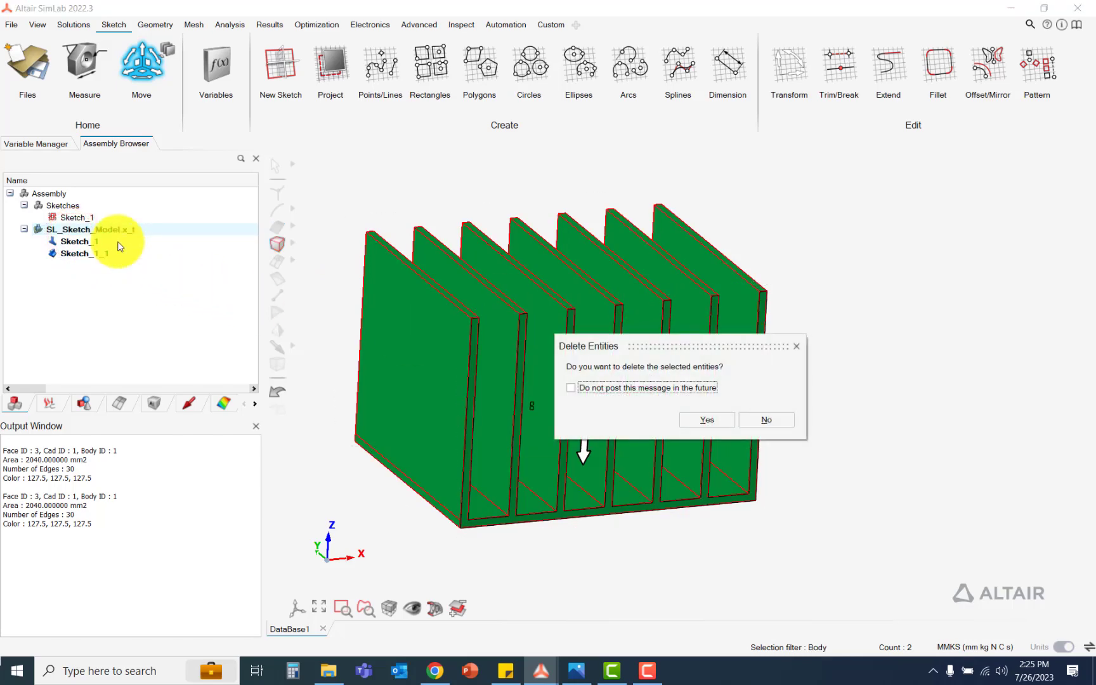
left_click(698, 421)
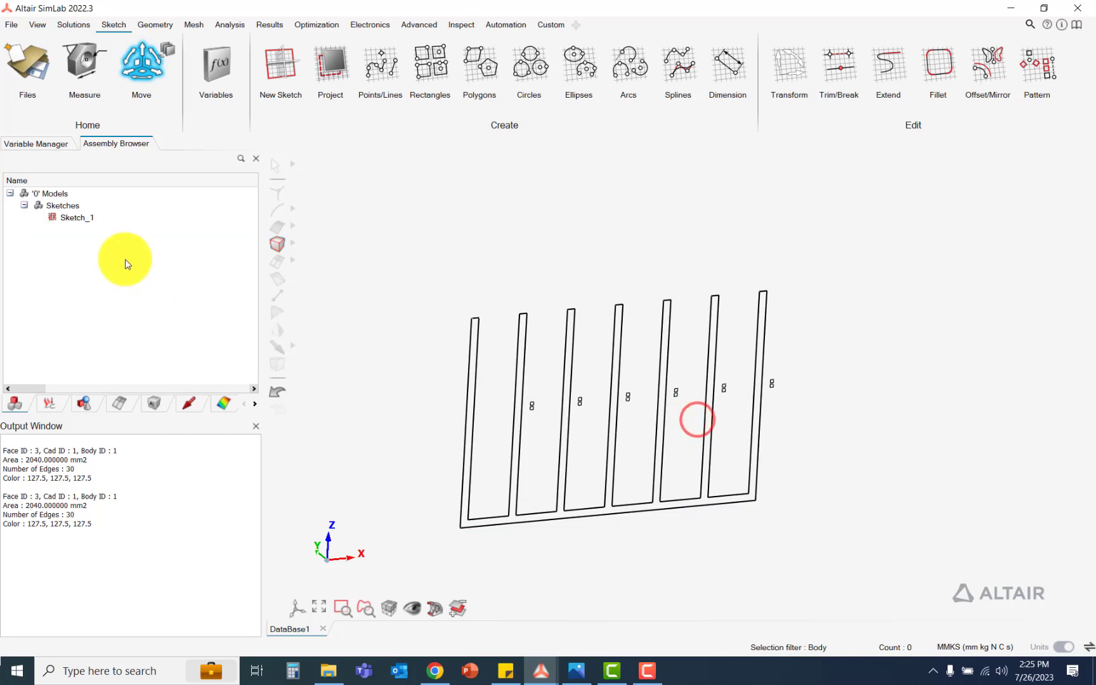
Set the fin_number variable to 9 in the Variable Manager
left_click(67, 217)
left_click(59, 148)
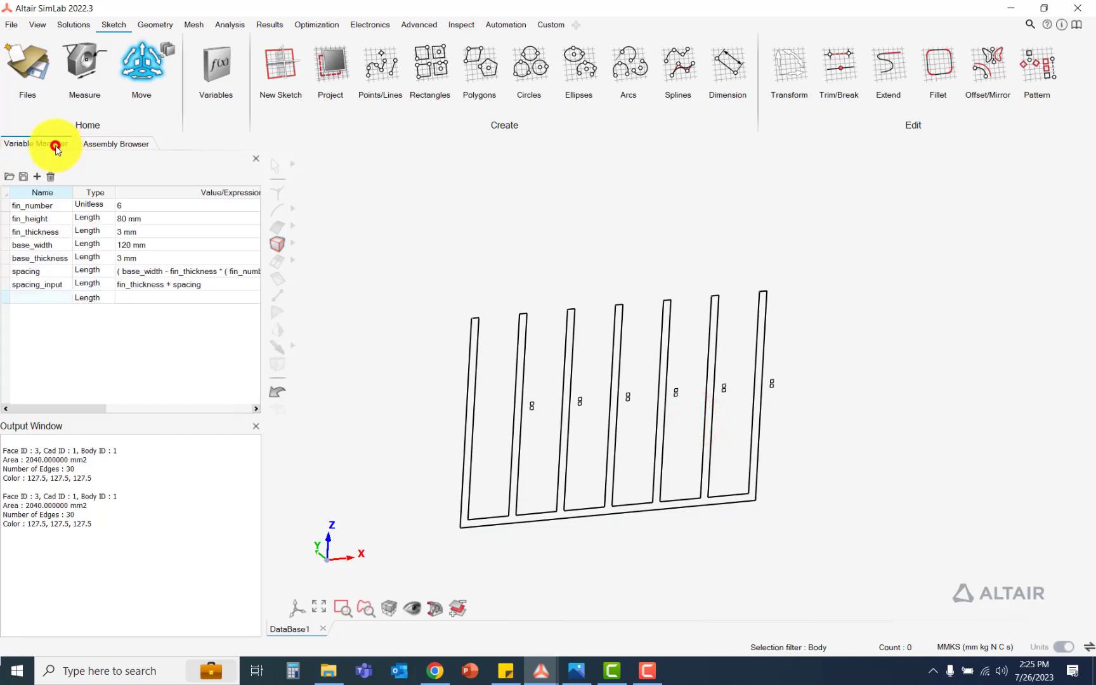
left_click(127, 206)
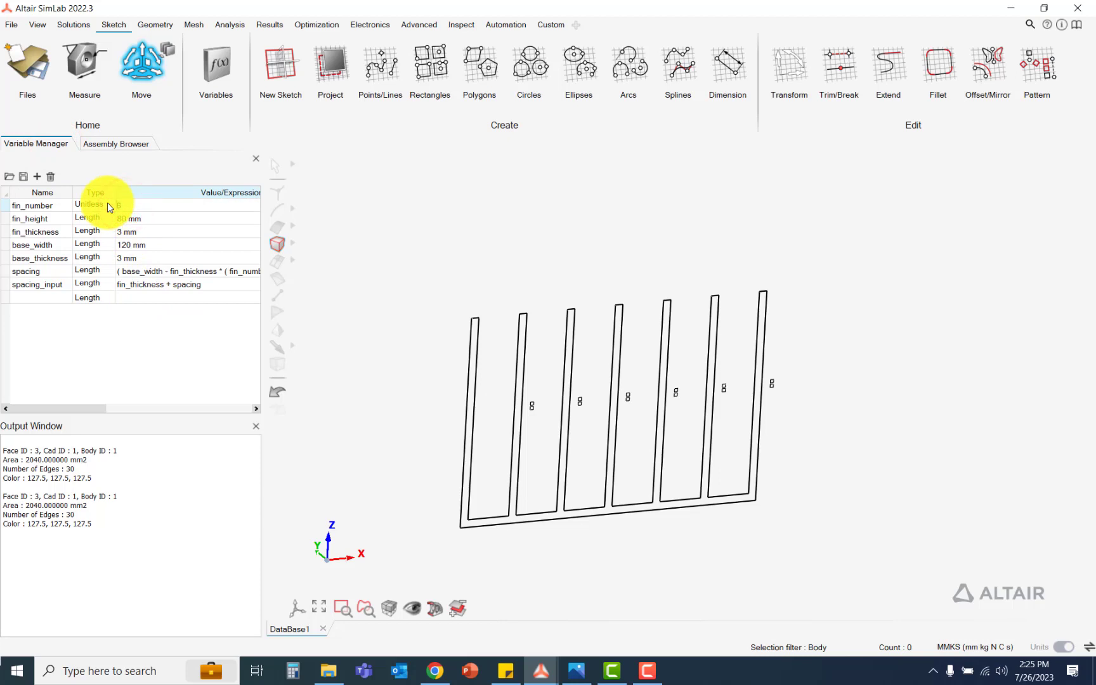
type("9")
key("Return")
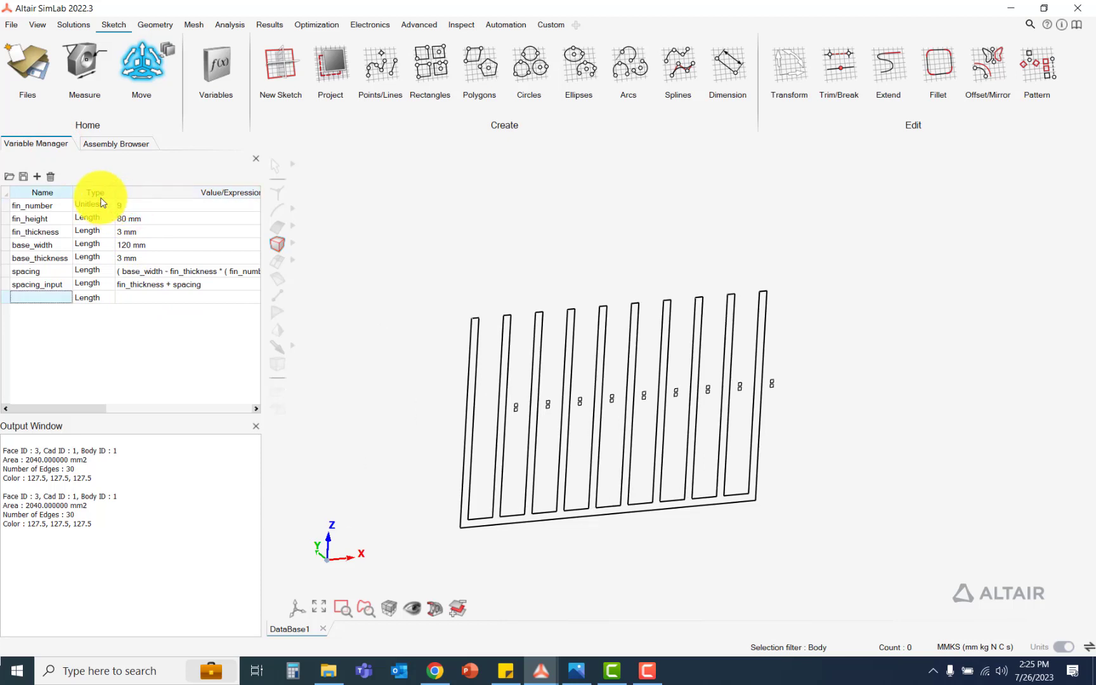
Set the fin_thickness variable to 5 mm in the Variable Manager
left_click(137, 256)
left_click(140, 233)
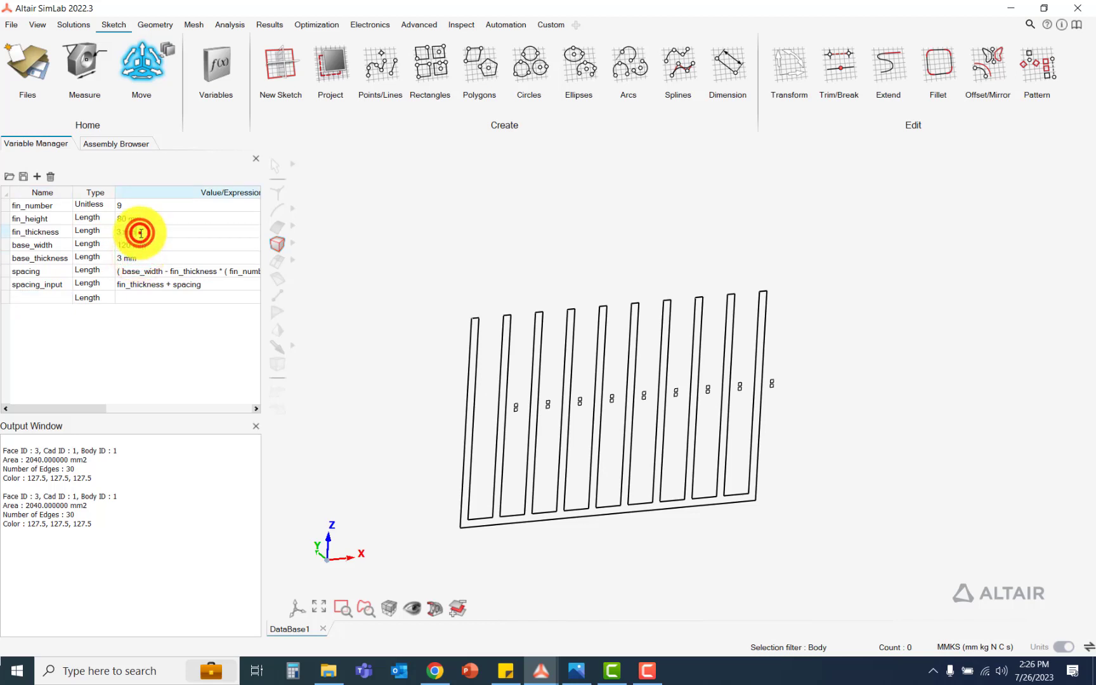
type("5")
key("Return")
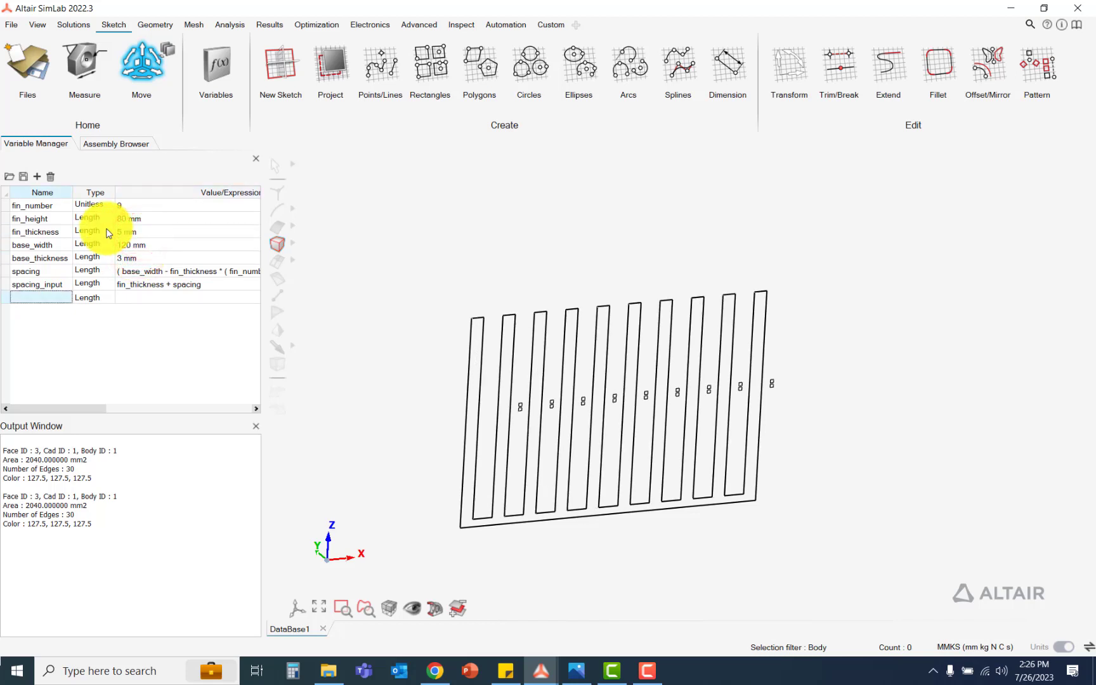
Set the base_thickness variable to 5 mm and the base_width variable to 200 mm
left_click(136, 256)
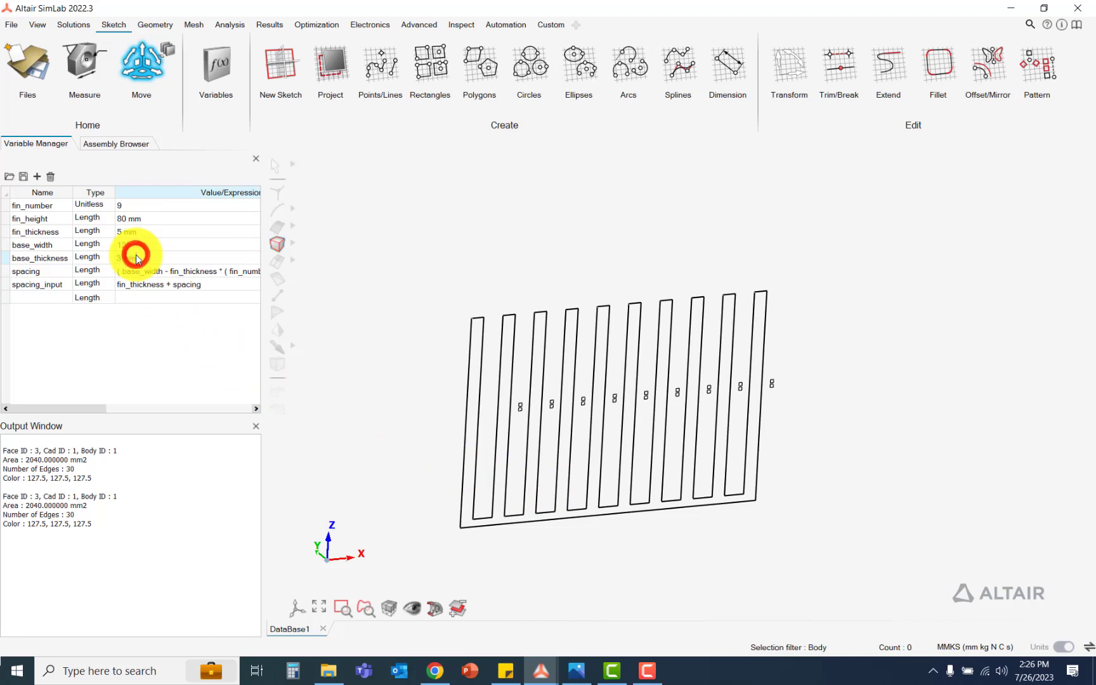
type("5")
key("Return")
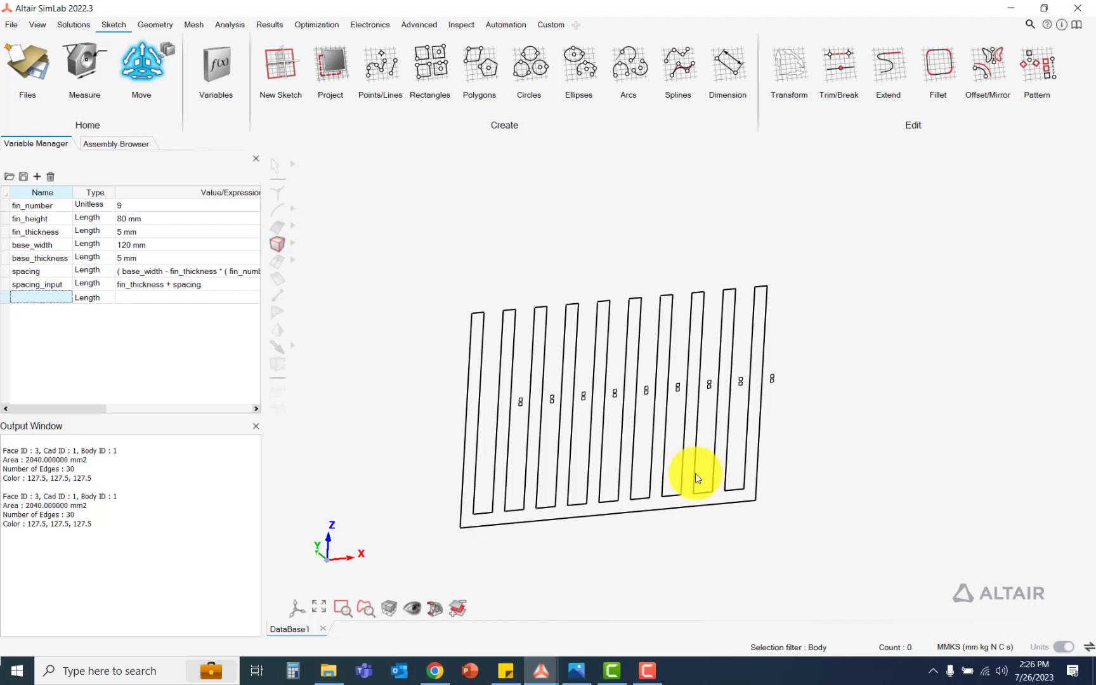
left_click(140, 247)
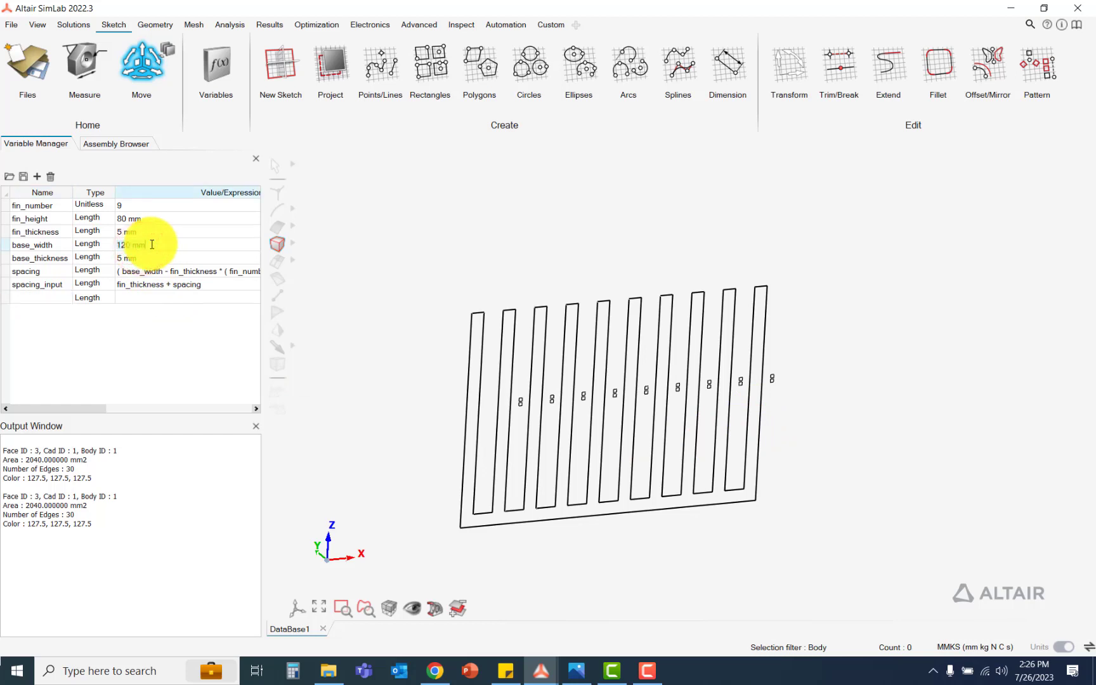
key("Return")
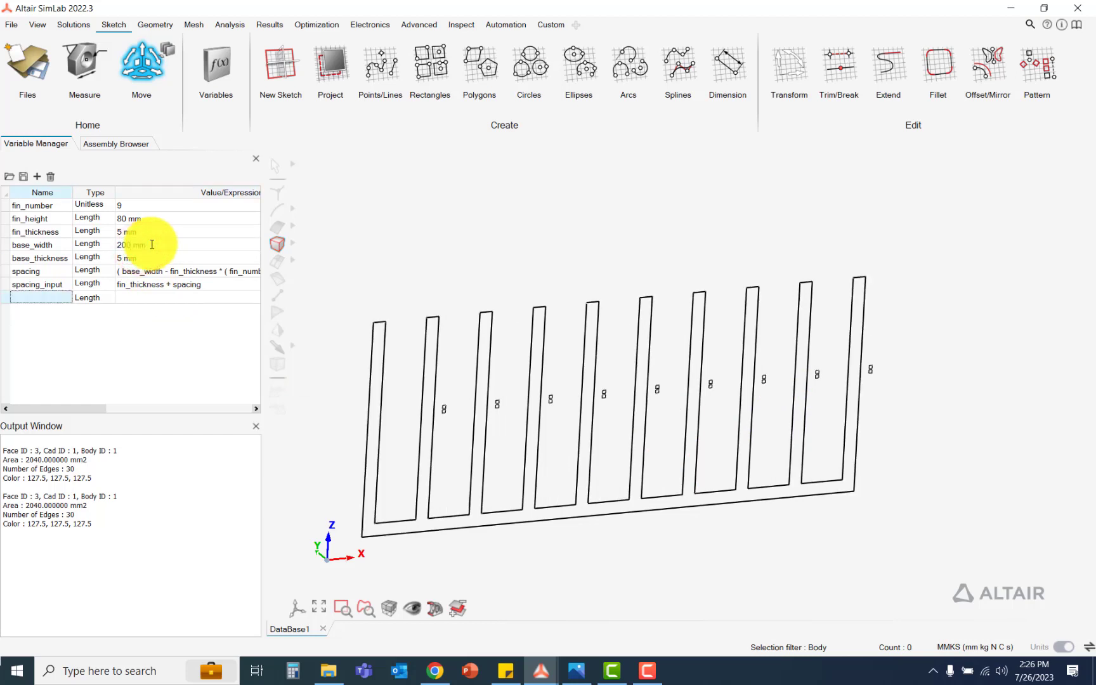
Realize the updated Sketch_1 from the Assembly Browser as a surface body of the heat sink profile
mouse_move(663, 381)
middle_mouse_down()
mouse_move(733, 418)
mouse_move(697, 455)
mouse_move(790, 469)
mouse_move(703, 440)
mouse_move(670, 363)
middle_mouse_up()
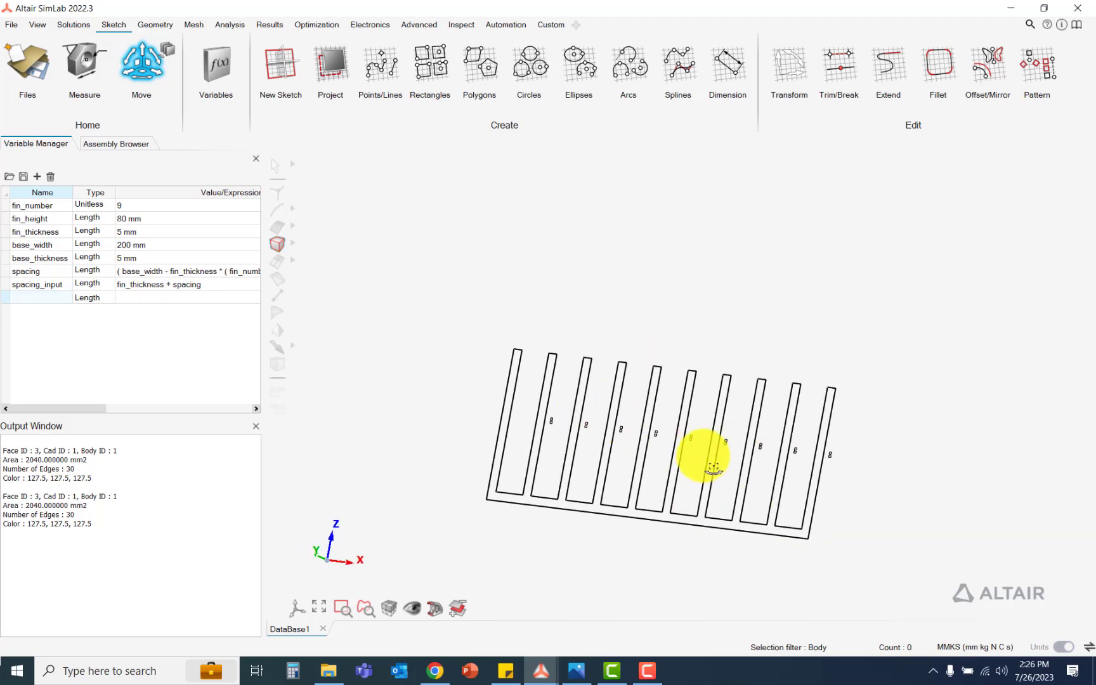
mouse_move(702, 455)
middle_mouse_down()
mouse_move(761, 391)
mouse_move(609, 311)
mouse_move(627, 353)
mouse_move(602, 325)
mouse_move(708, 337)
mouse_move(735, 364)
middle_mouse_up()
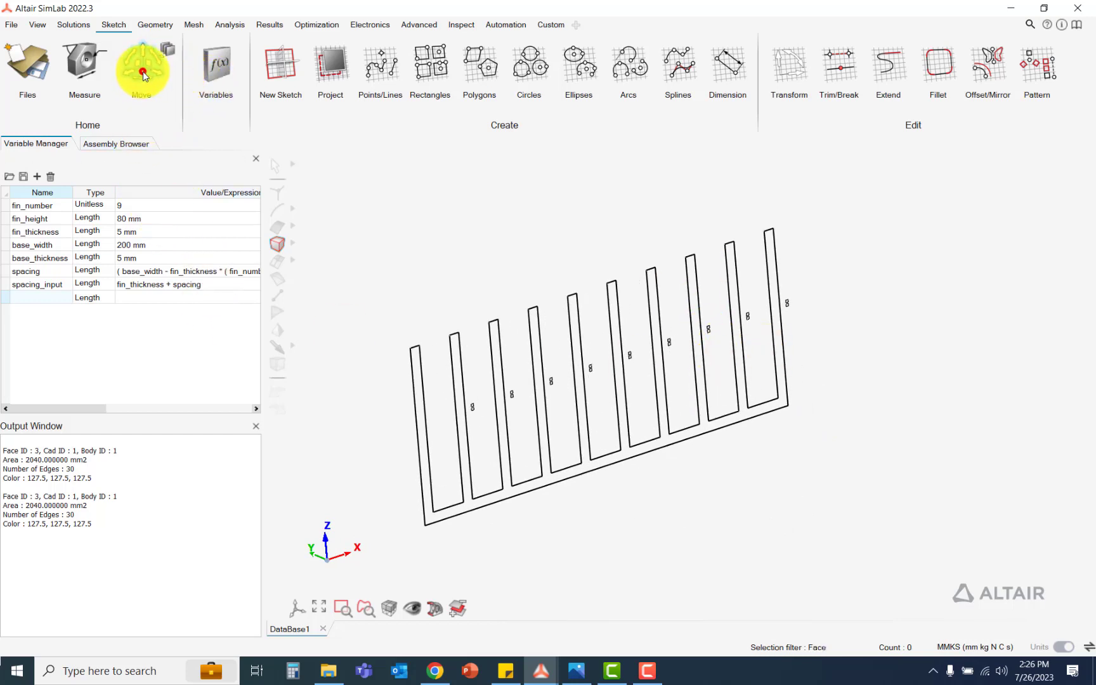
left_click(120, 143)
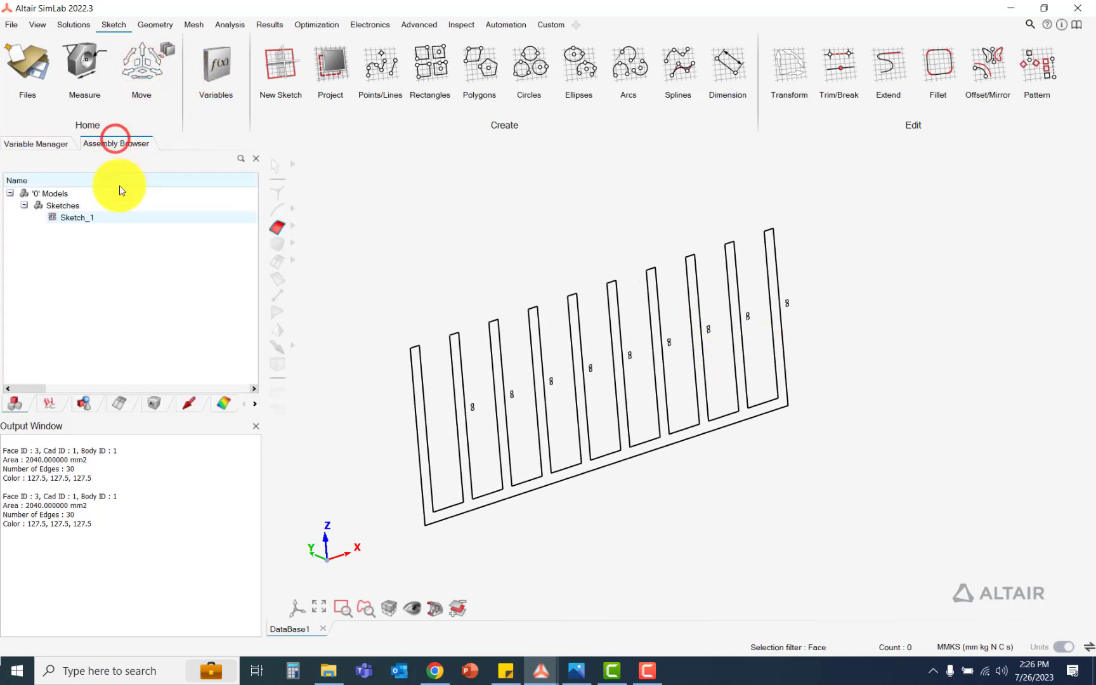
right_click(81, 217)
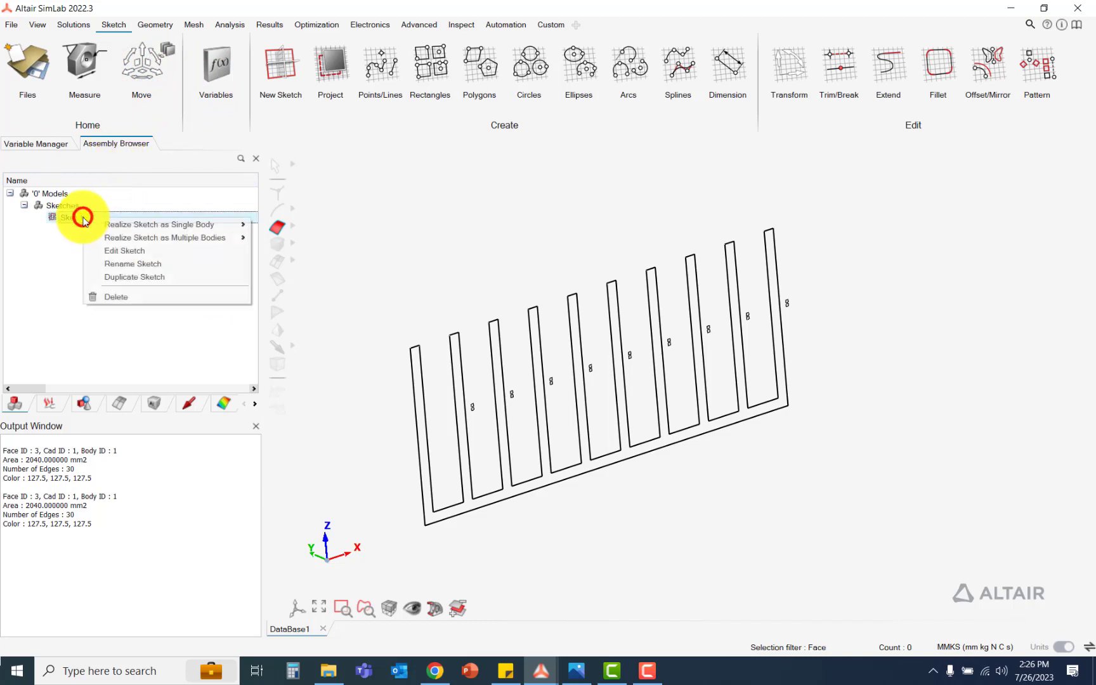
mouse_move(105, 241)
mouse_move(240, 226)
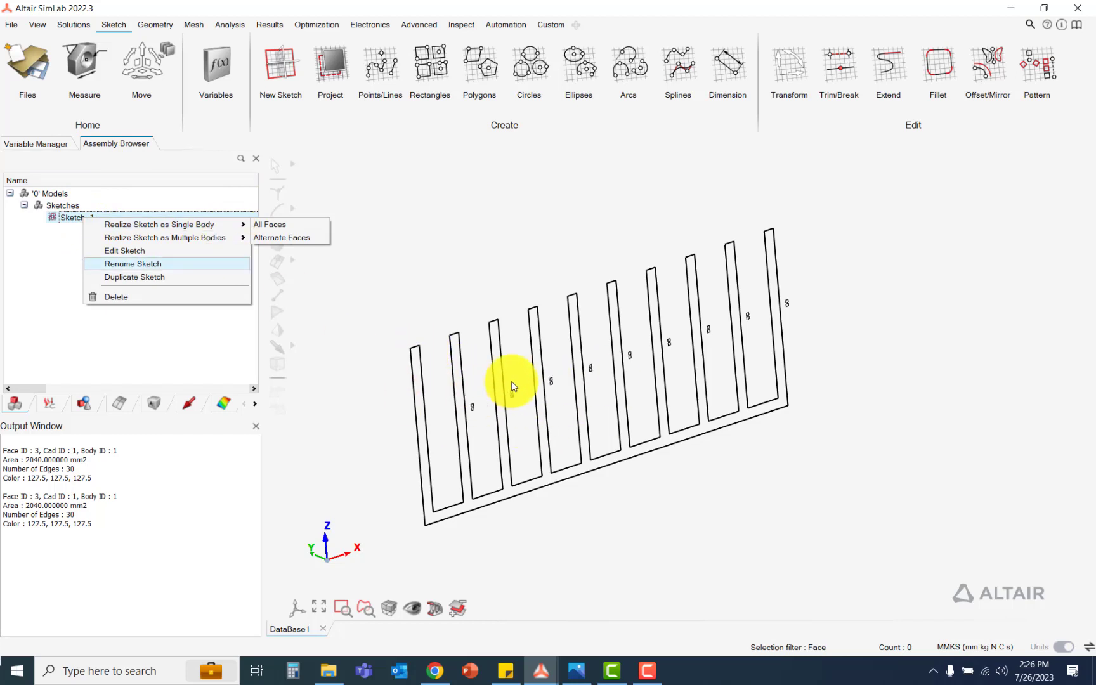
mouse_move(169, 233)
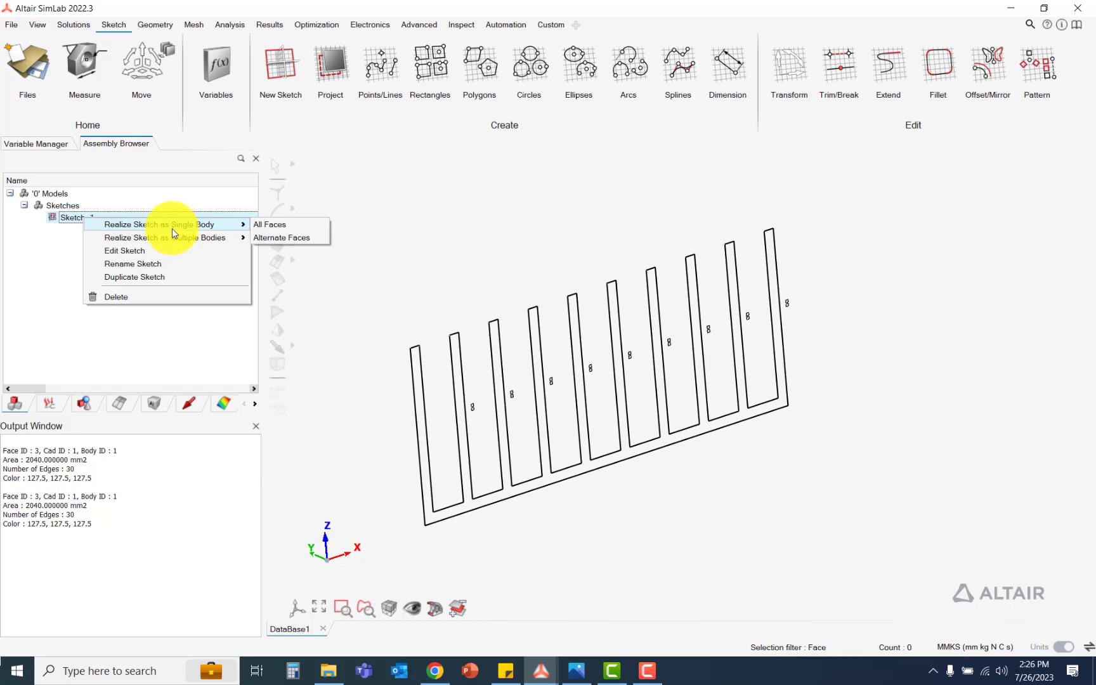
left_click(286, 239)
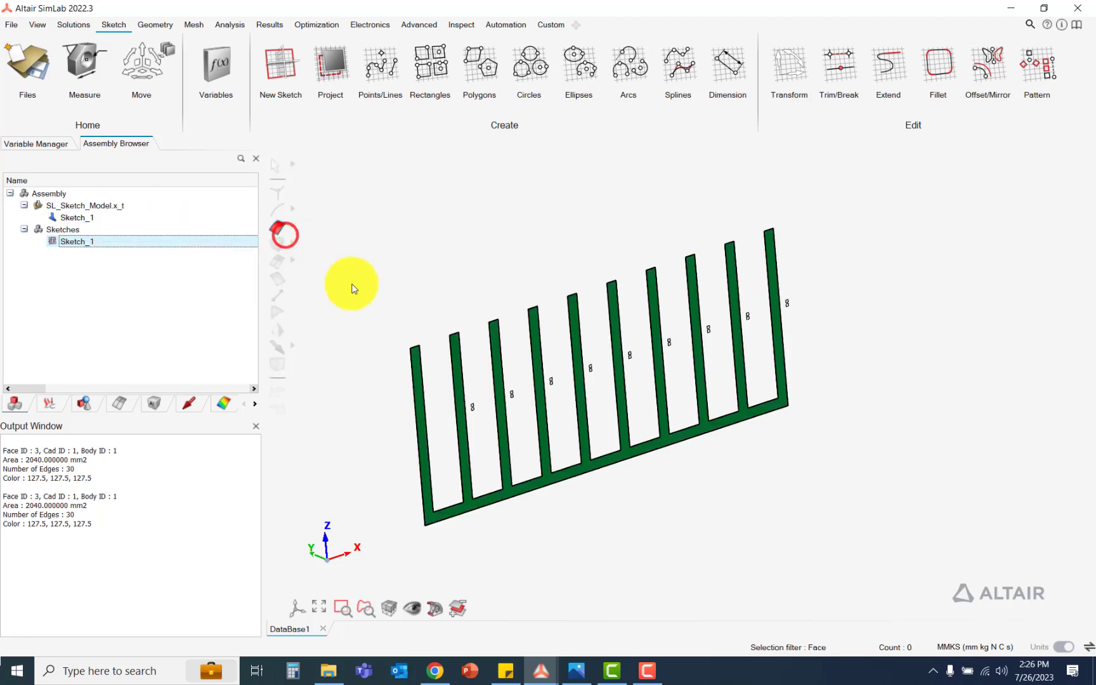
Extrude the realized heat sink profile face into a solid using Move with an offset and Fill enabled
scroll(595, 457, "up", 5)
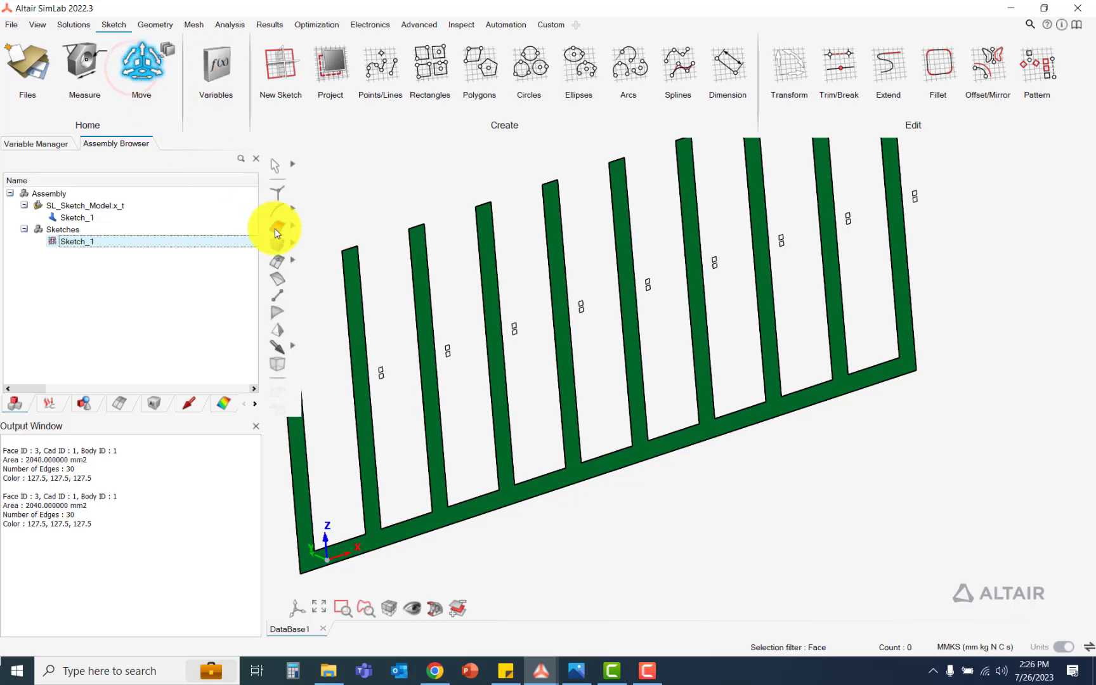
left_click(463, 512)
mouse_move(462, 512)
middle_mouse_down()
mouse_move(490, 522)
mouse_move(455, 506)
mouse_move(637, 506)
mouse_move(739, 443)
mouse_move(713, 475)
middle_mouse_up()
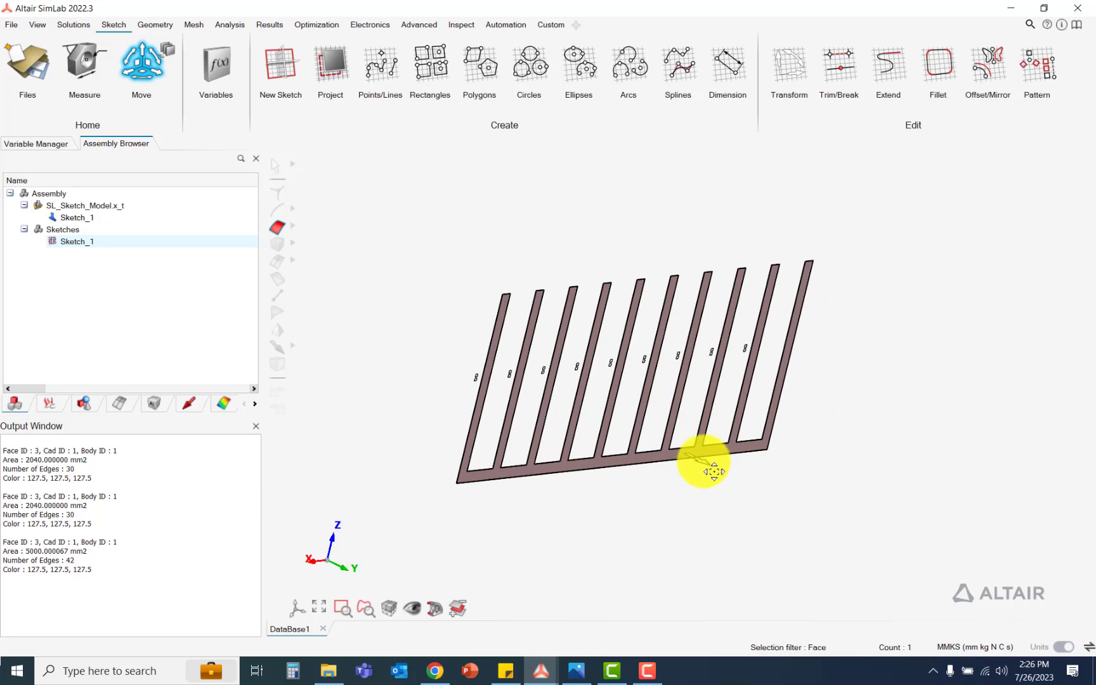
left_click_drag(703, 461, 765, 499)
left_click(796, 469)
left_click_drag(850, 412, 933, 426)
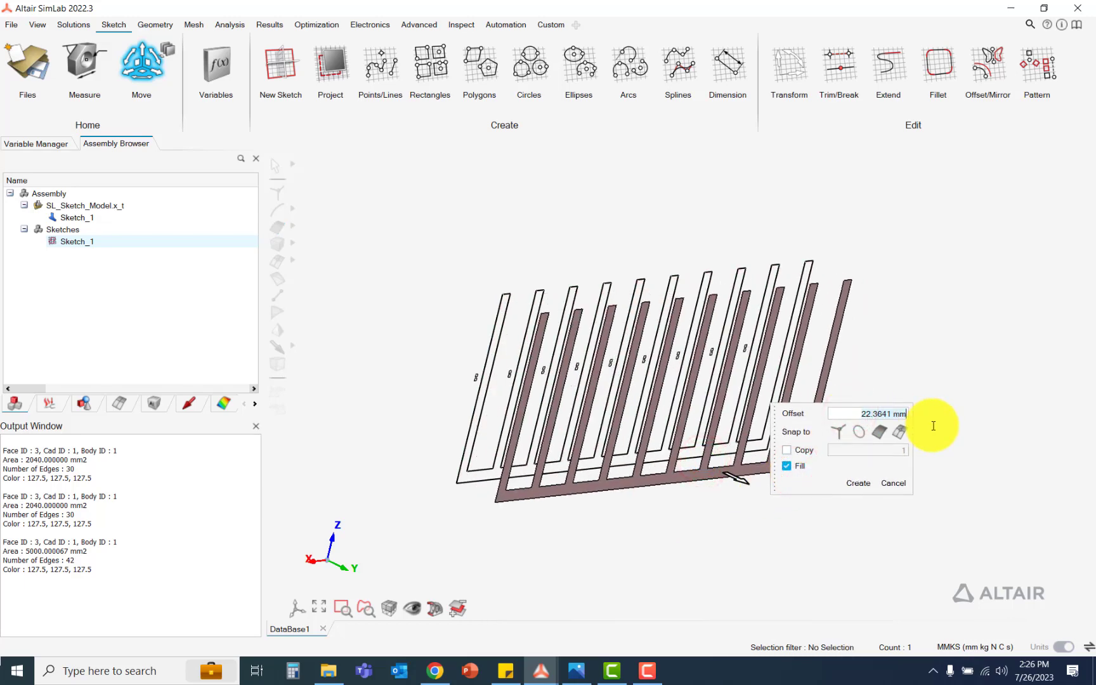
key("Return")
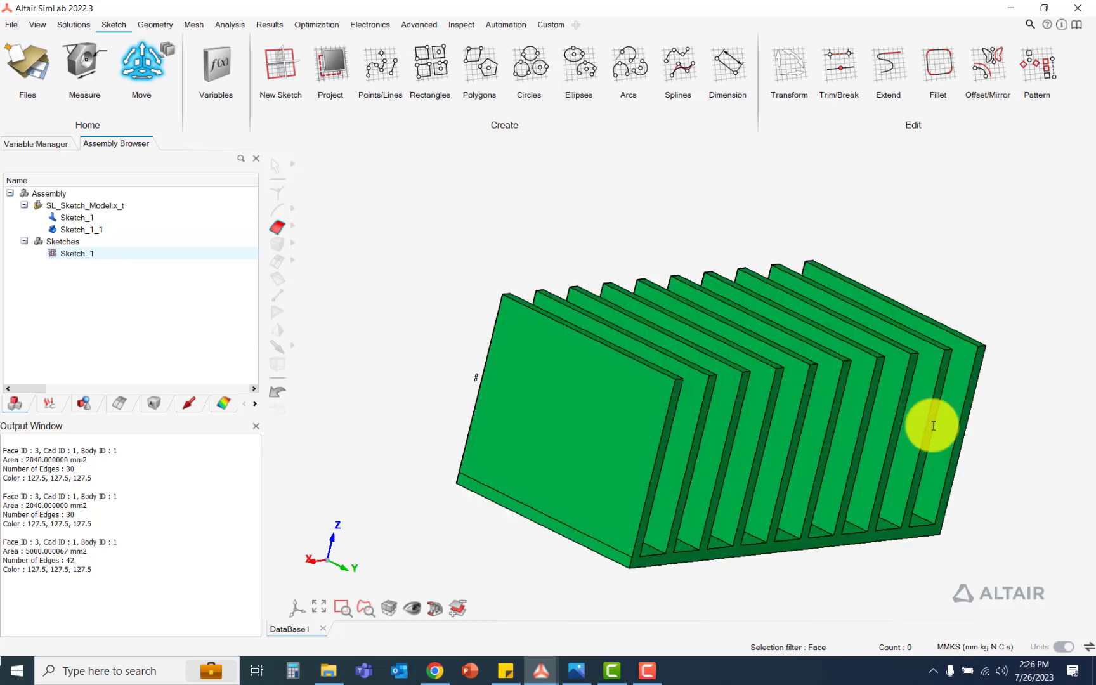
Delete the Sketch_1 surface body from SL_Sketch_Model, keeping the extruded solid and the sketch
middle_click_drag(933, 426, 801, 412)
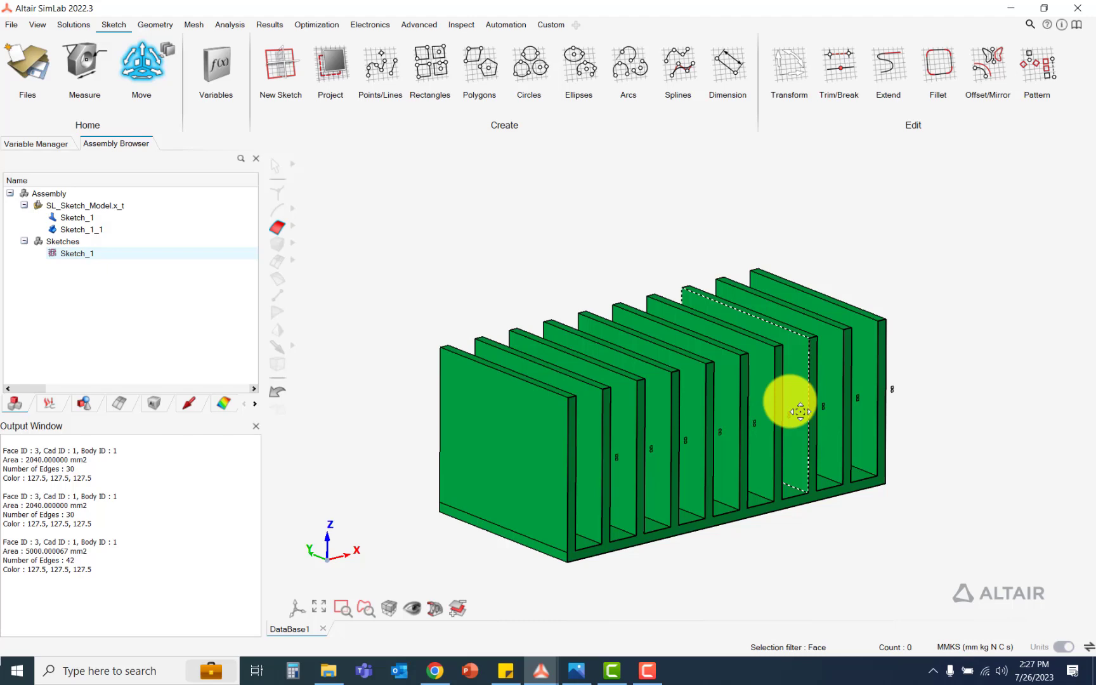
middle_click_drag(789, 410, 703, 492)
left_click(88, 219)
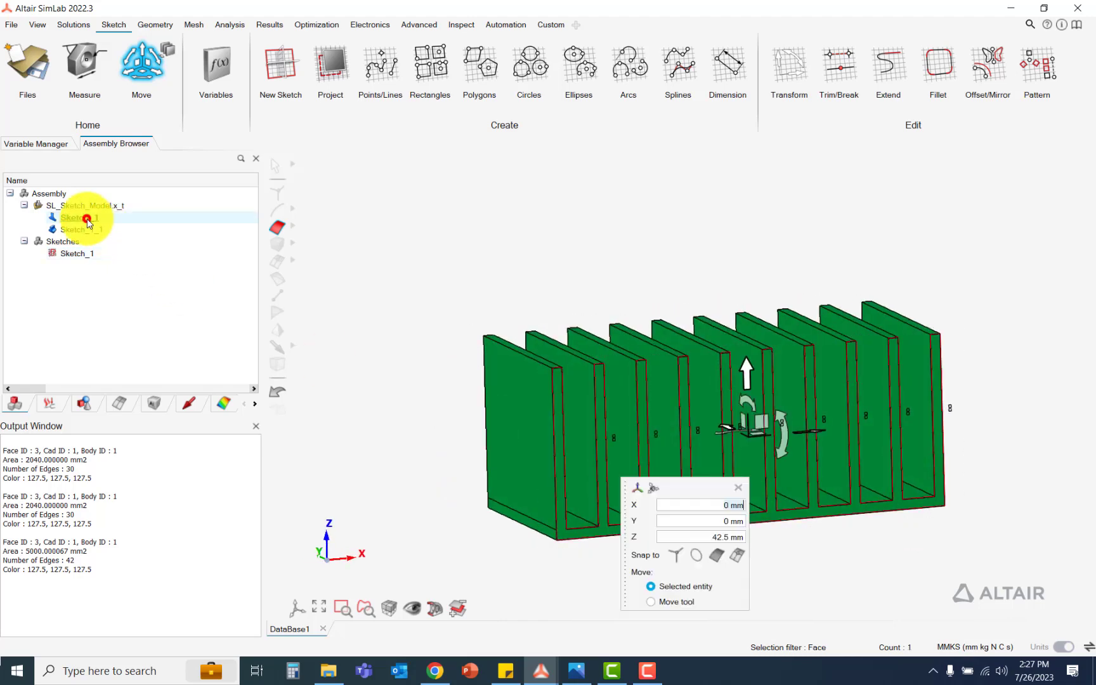
key("Delete")
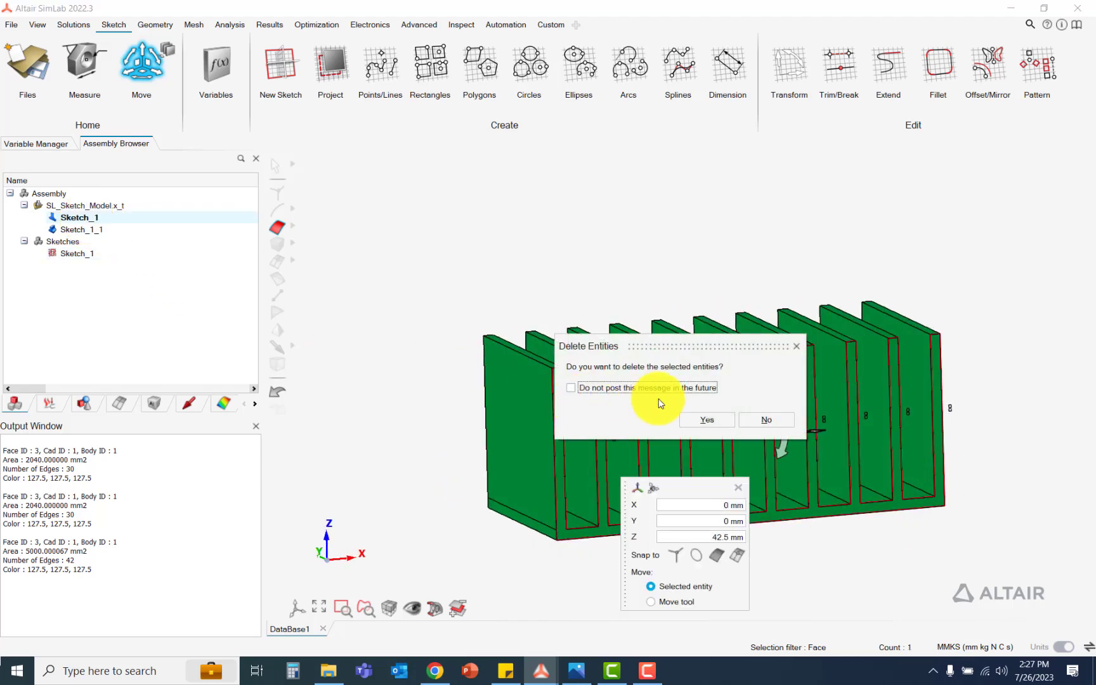
left_click(700, 420)
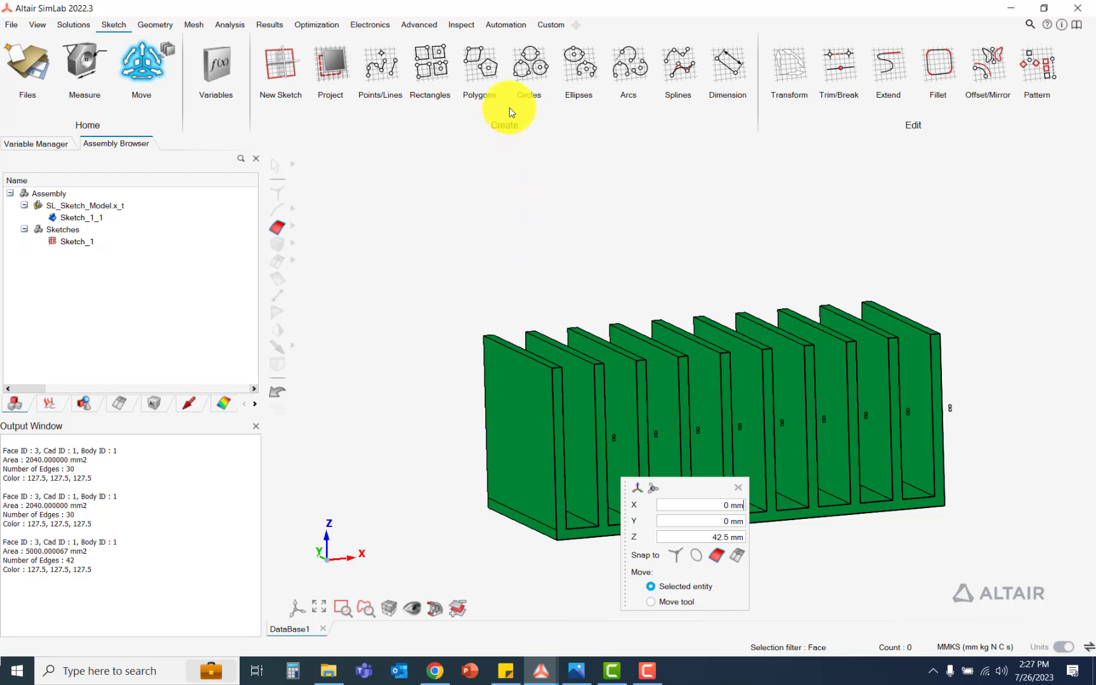